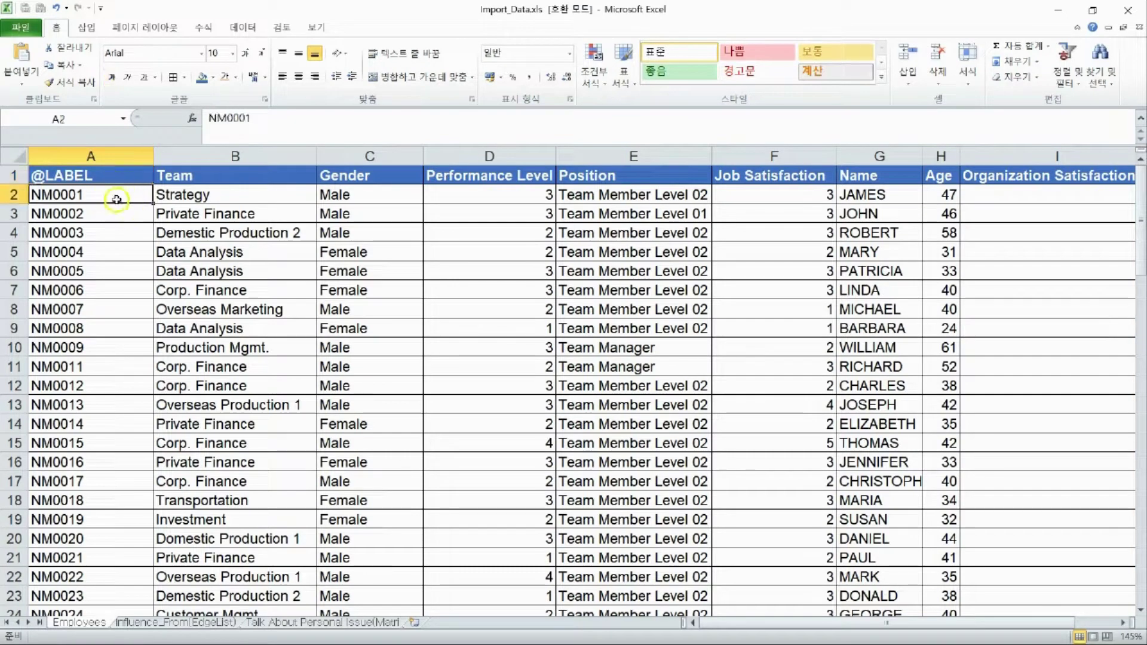
# - Scroll through the Employees sheet's ID column down to employee NM0056
pyautogui.click(108, 215)
pyautogui.scroll(-13, 110, 234)
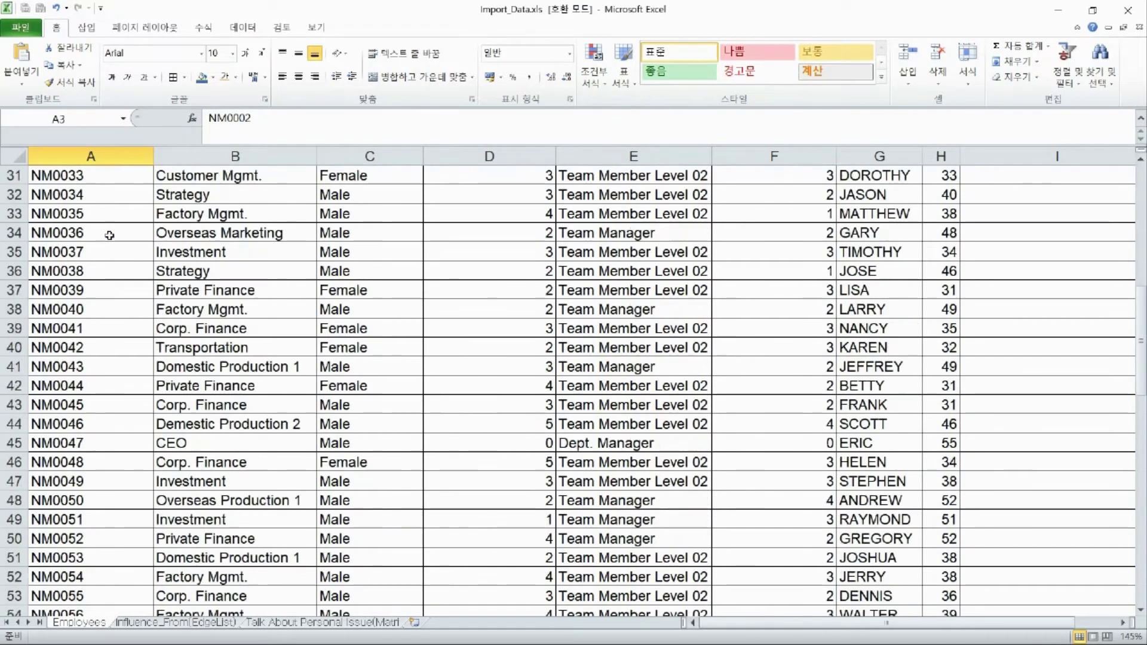
pyautogui.moveTo(109, 235); pyautogui.dragTo(104, 367)
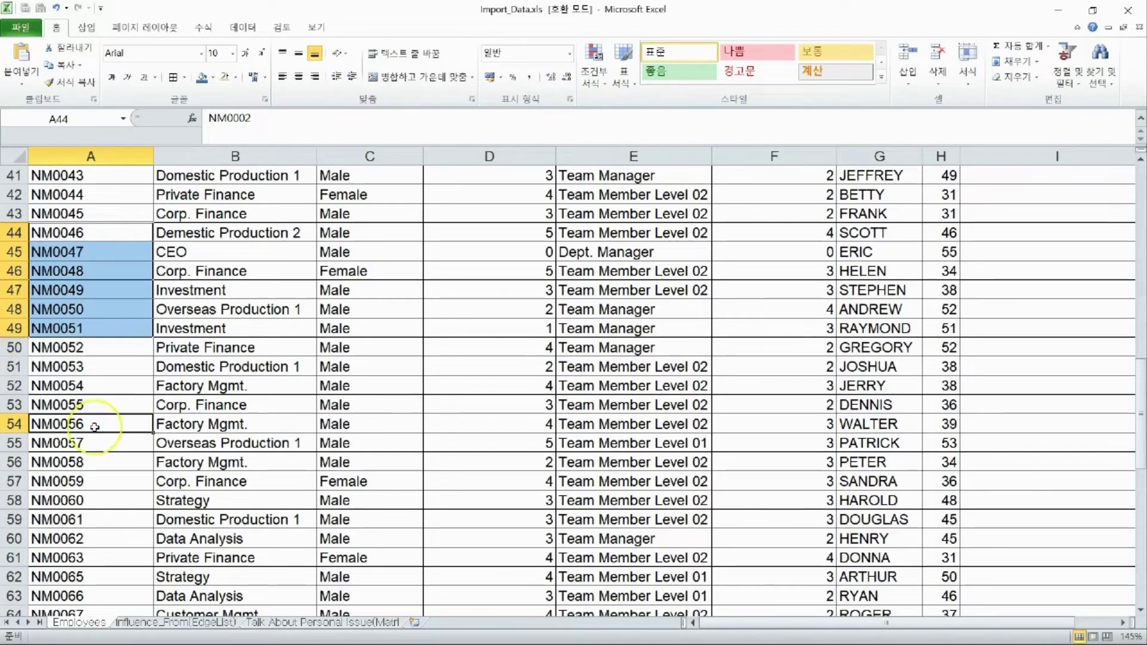
pyautogui.click(104, 424)
pyautogui.scroll(12, 178, 375)
pyautogui.scroll(2, 177, 374)
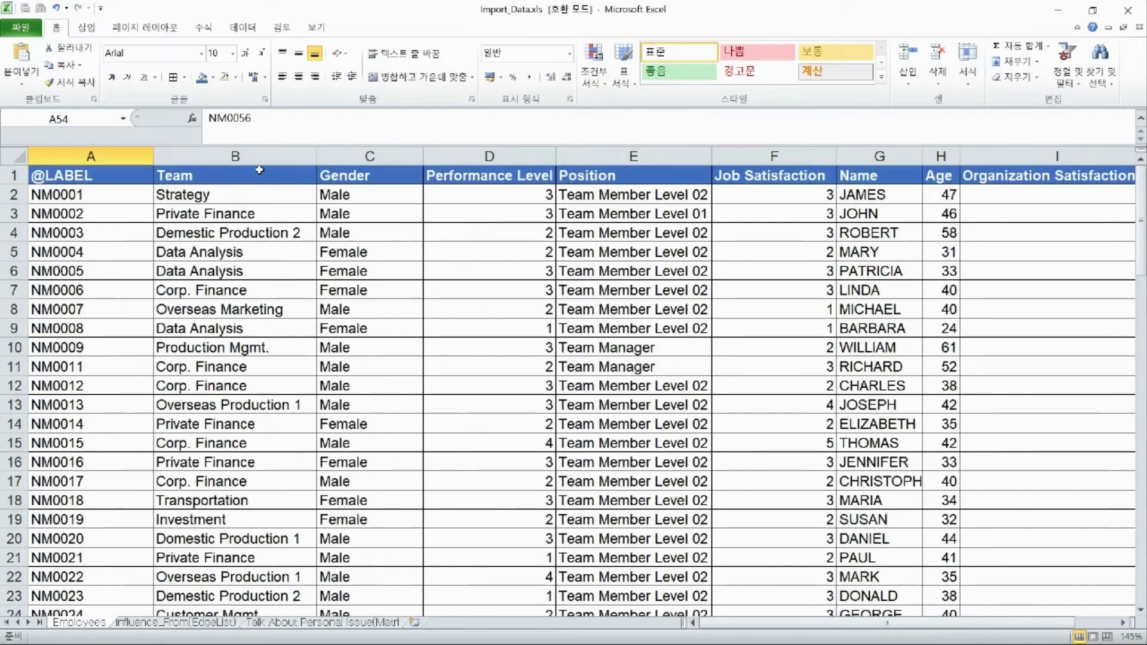
# - Select the Team to Organization Satisfaction headers and step across NM0005's row 6 values
pyautogui.moveTo(259, 172); pyautogui.dragTo(1016, 176)
pyautogui.click(1015, 176)
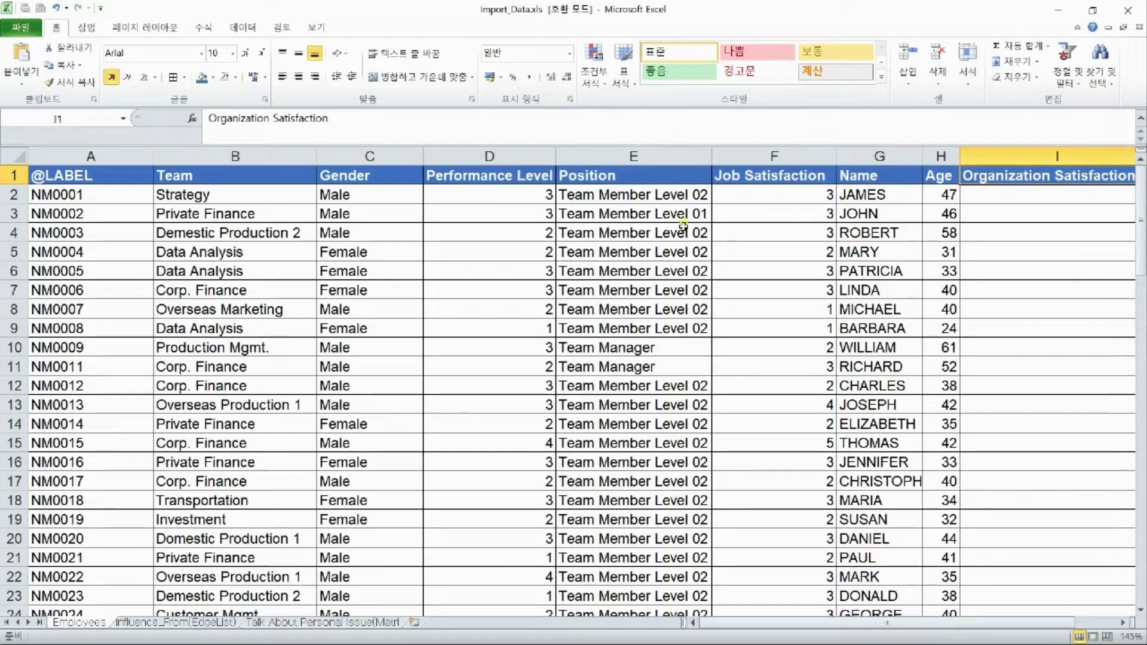
pyautogui.click(255, 264)
pyautogui.press('Right')
pyautogui.press('Right')
pyautogui.press('Right')
pyautogui.press('Right')
pyautogui.press('Right')
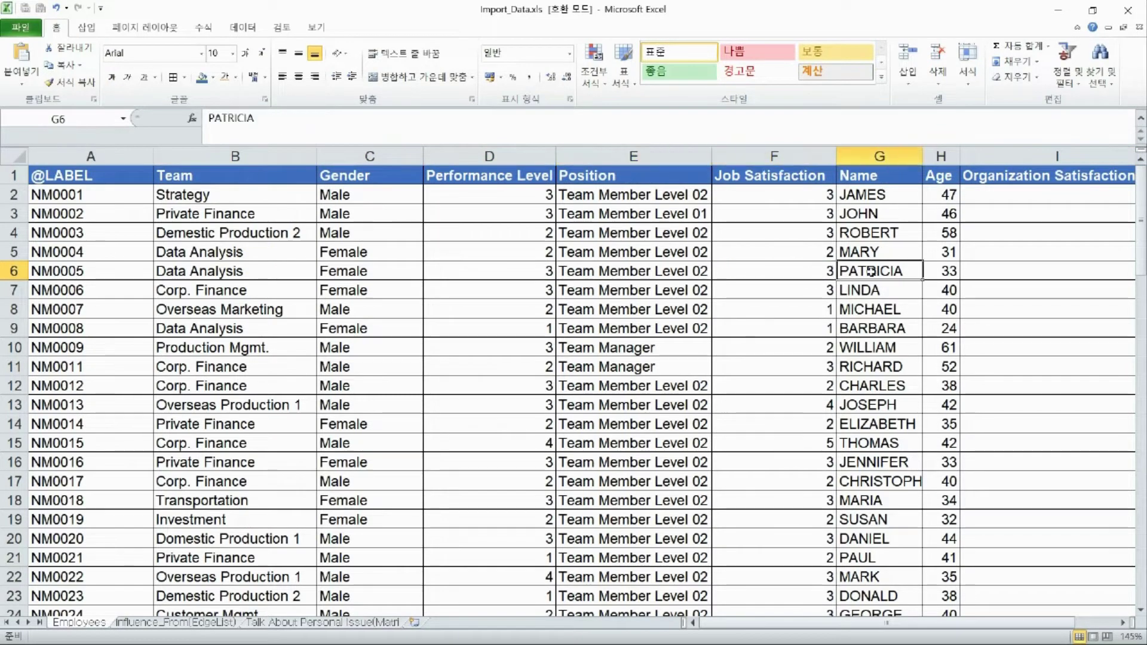
pyautogui.press('Right')
pyautogui.press('Right')
pyautogui.press('Right')
pyautogui.press('Home')
pyautogui.press('Up')
pyautogui.press('Up')
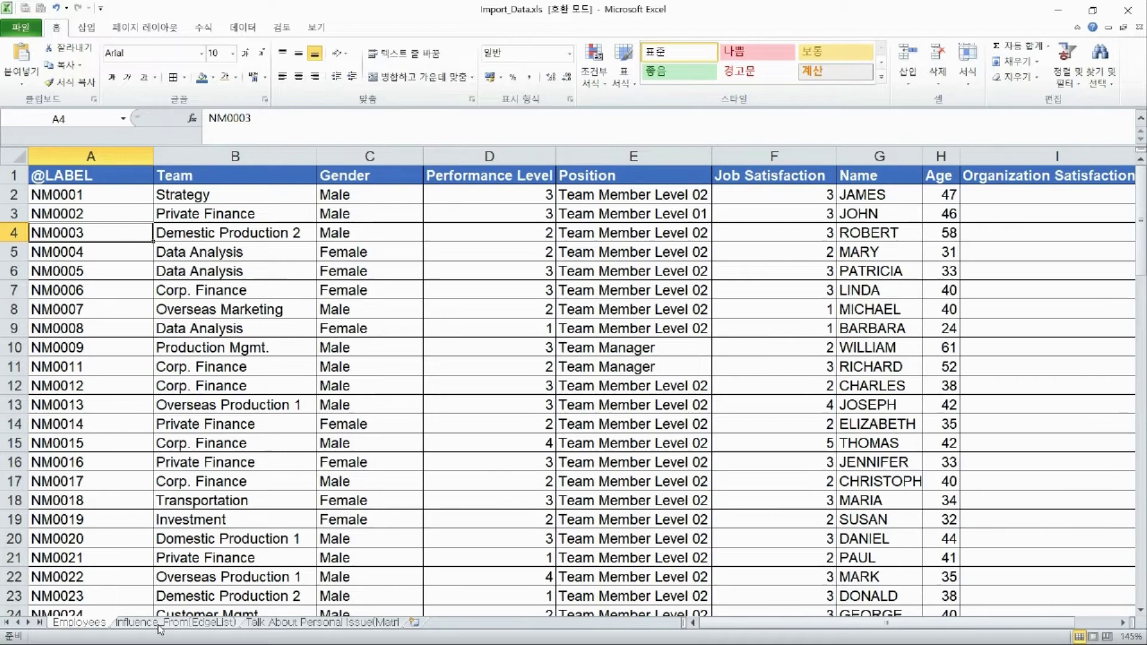
pyautogui.click(160, 624)
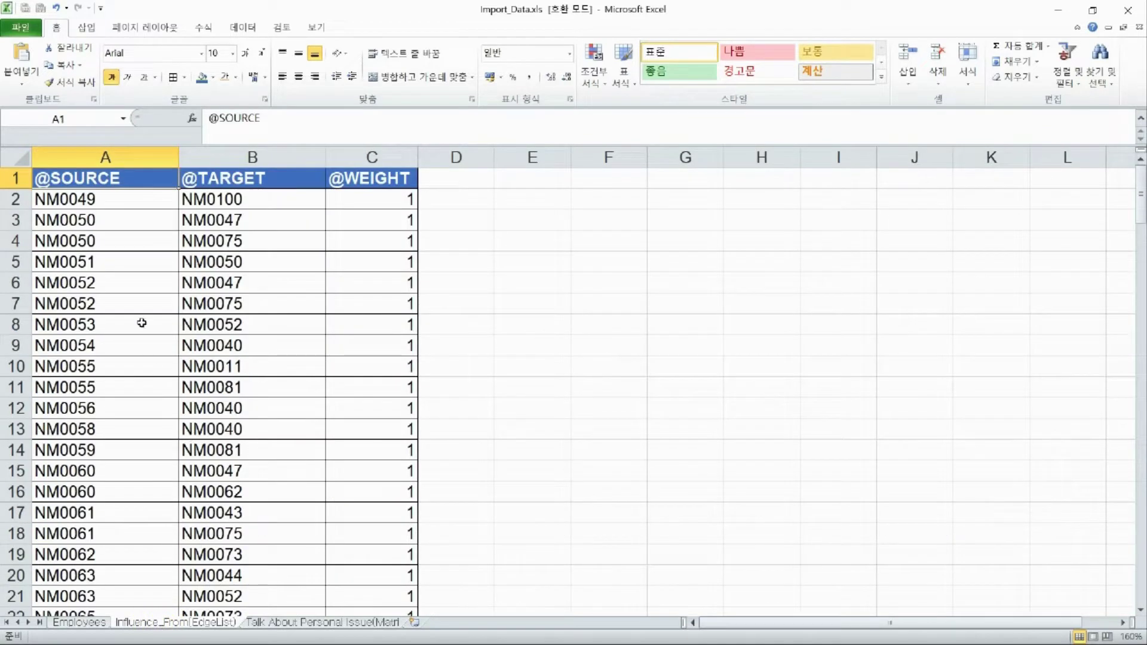
pyautogui.click(223, 178)
pyautogui.click(357, 178)
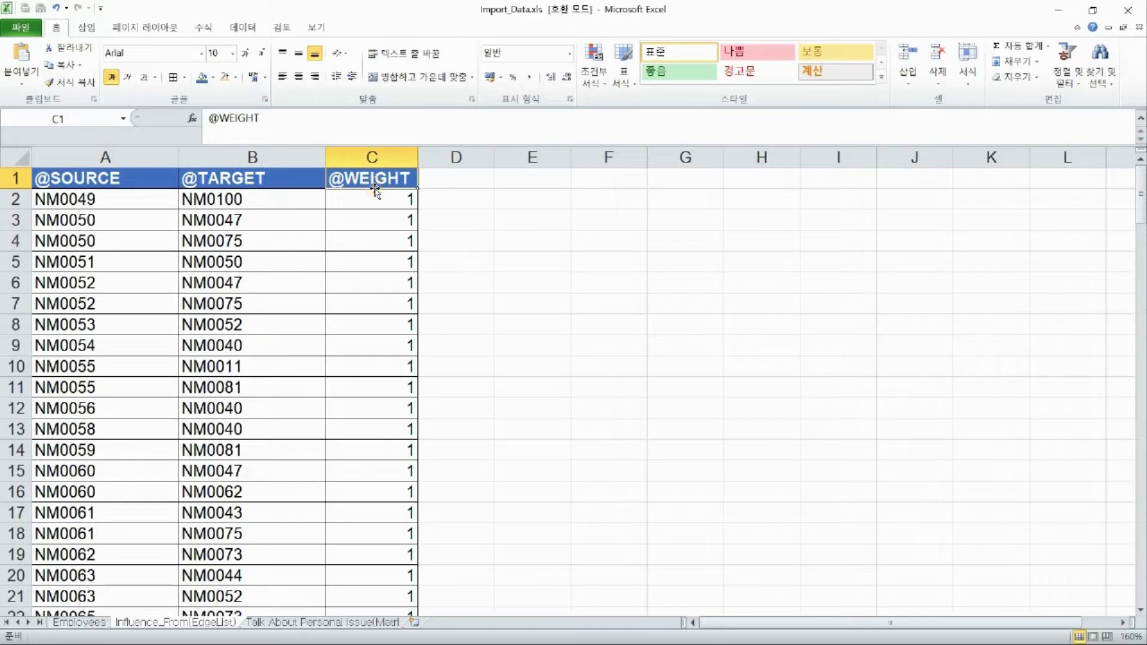
pyautogui.click(23, 198)
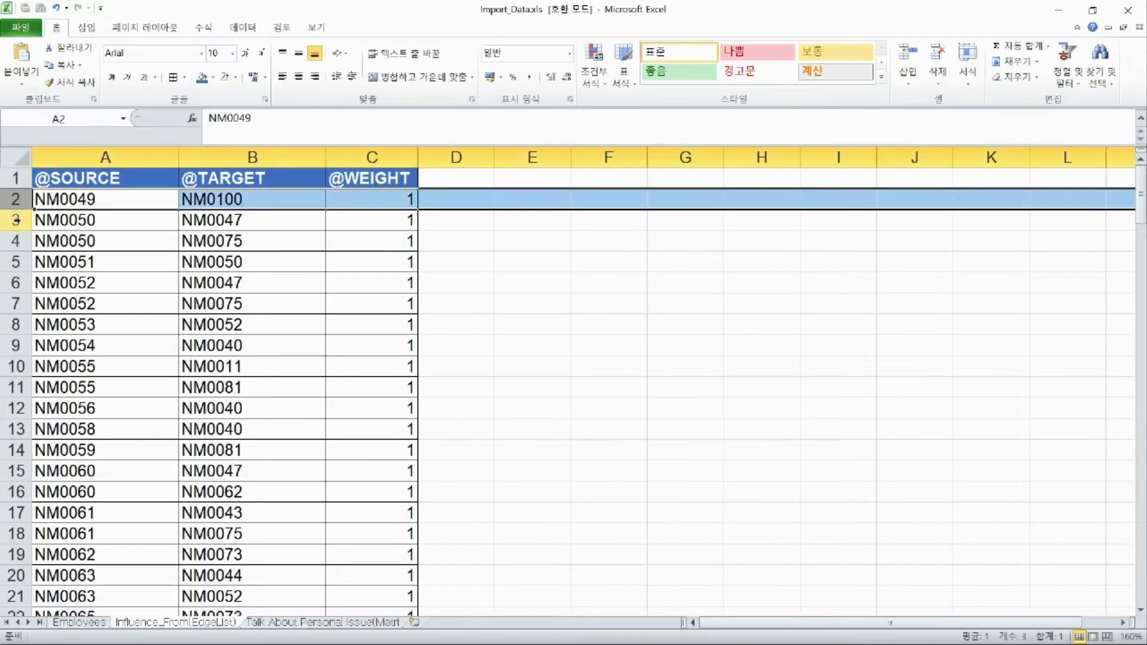
pyautogui.click(23, 220)
pyautogui.click(24, 240)
pyautogui.click(18, 261)
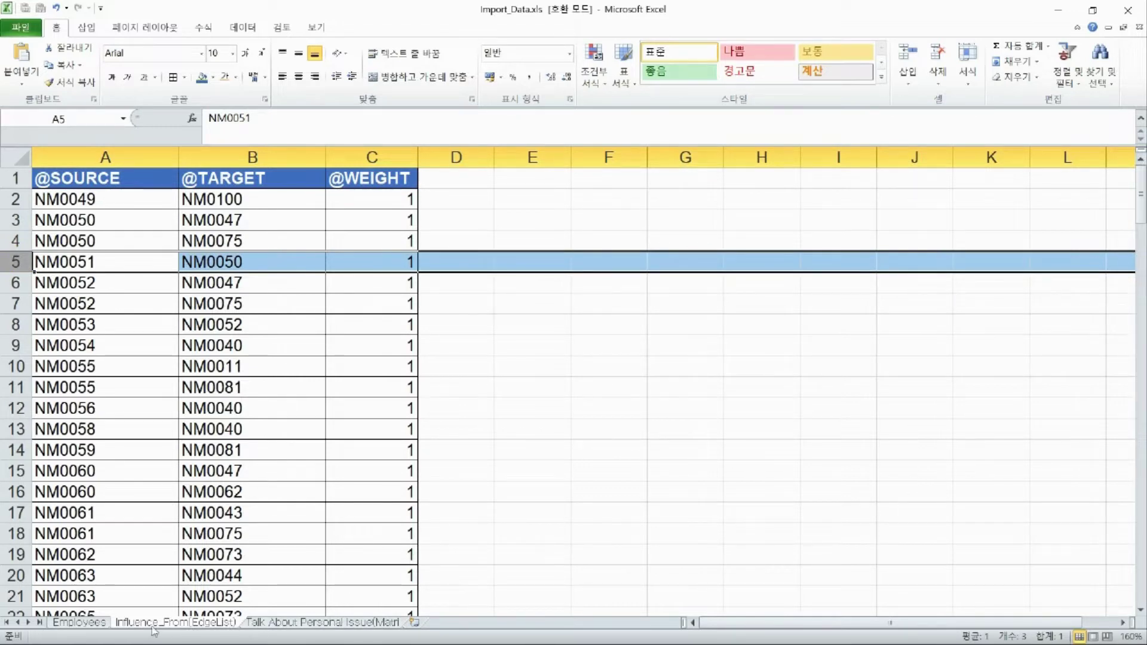
# - Open the Talk About Personal Issue(Matrix) sheet and check NM0095's tie to NM0091
pyautogui.click(294, 622)
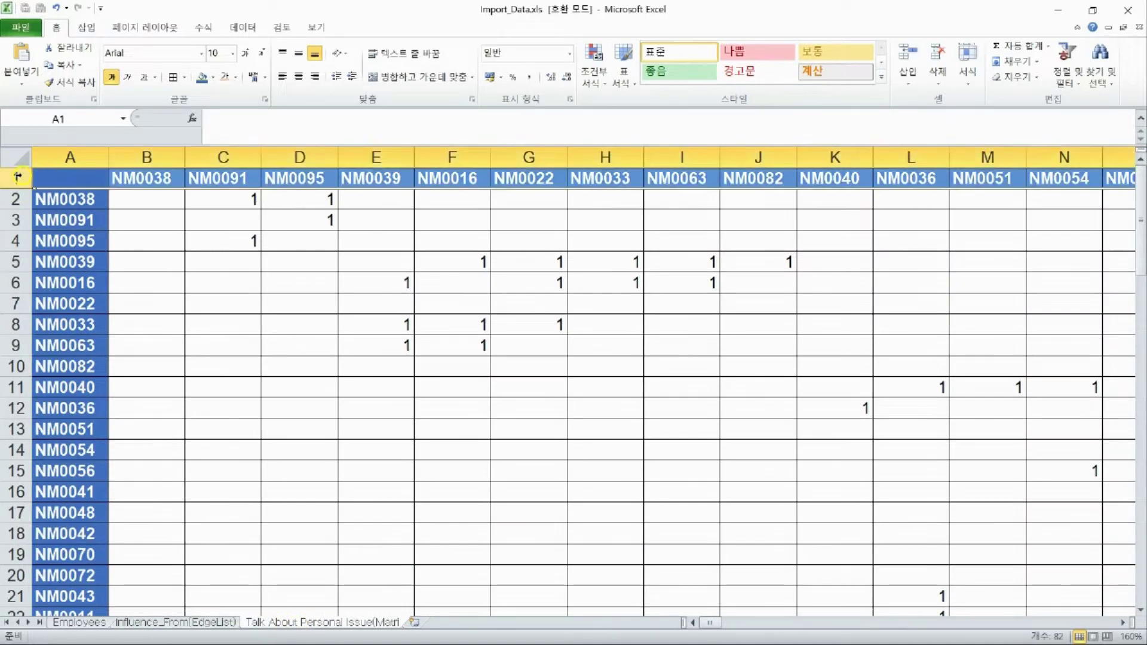
pyautogui.click(76, 157)
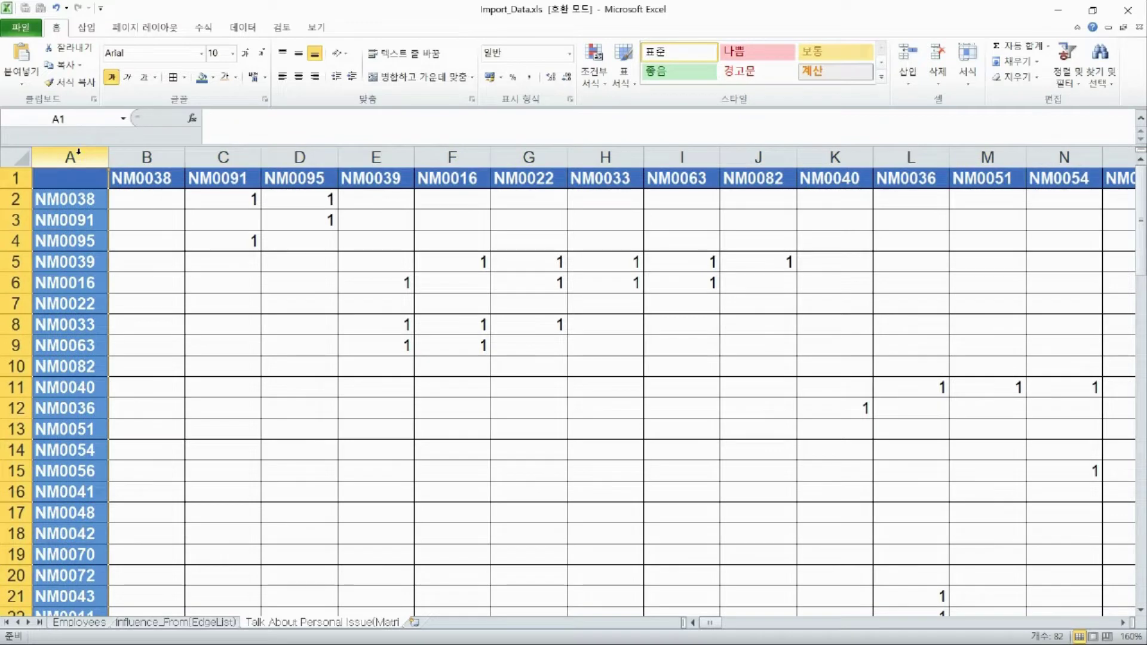
pyautogui.moveTo(89, 242); pyautogui.dragTo(117, 241)
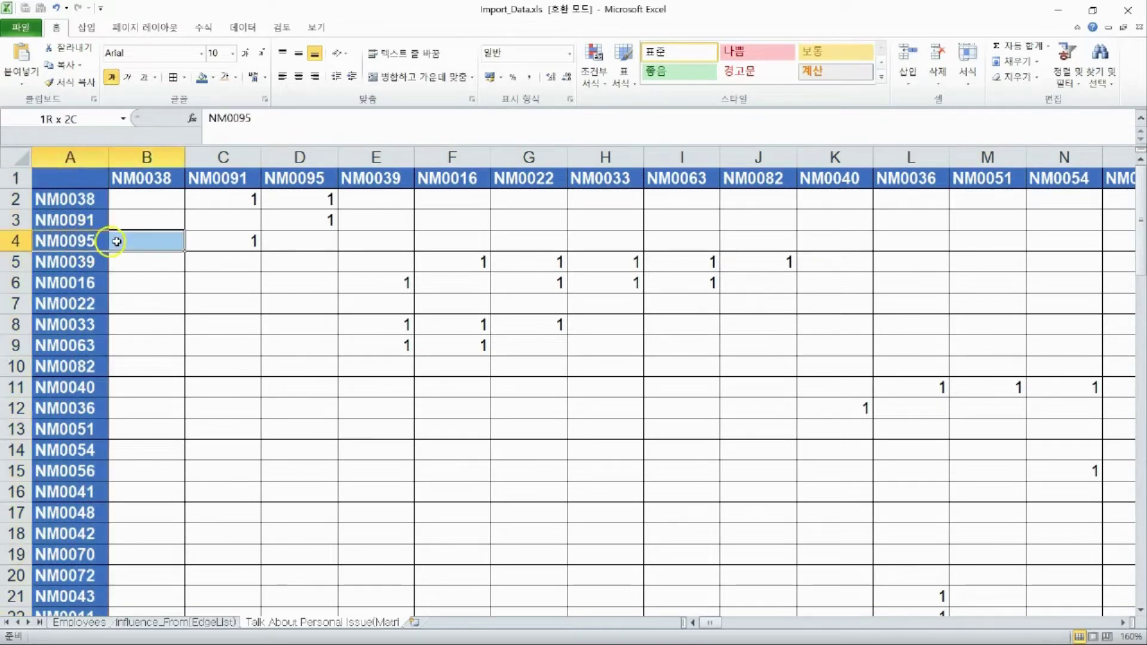
pyautogui.keyDown('ctrl'); pyautogui.click(245, 158); pyautogui.keyUp('ctrl')
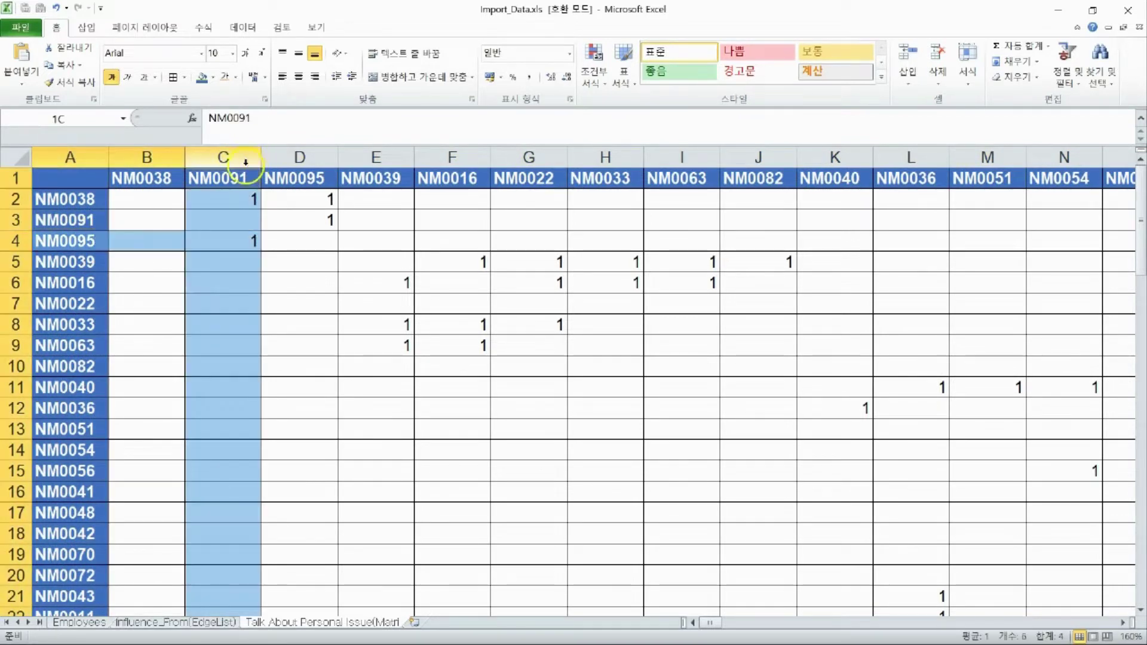
pyautogui.click(229, 241)
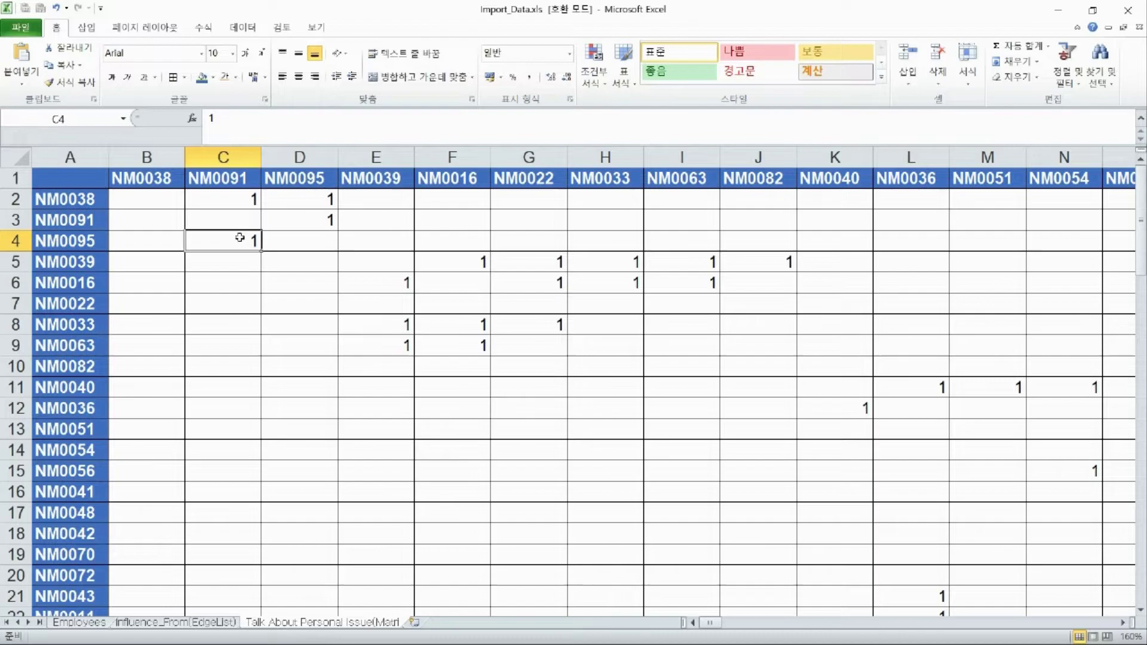
# - Import the Employees sheet of Import_Data.xls as the Main Nodeset of a new workfile
pyautogui.click(1059, 10)
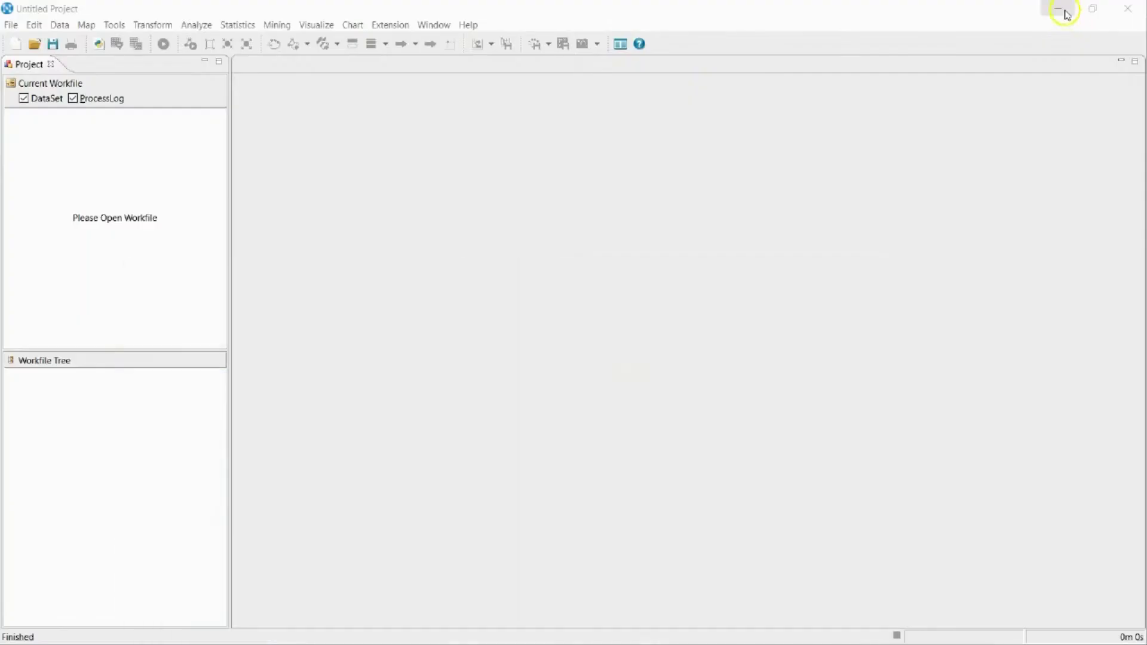
pyautogui.click(12, 27)
pyautogui.moveTo(73, 134)
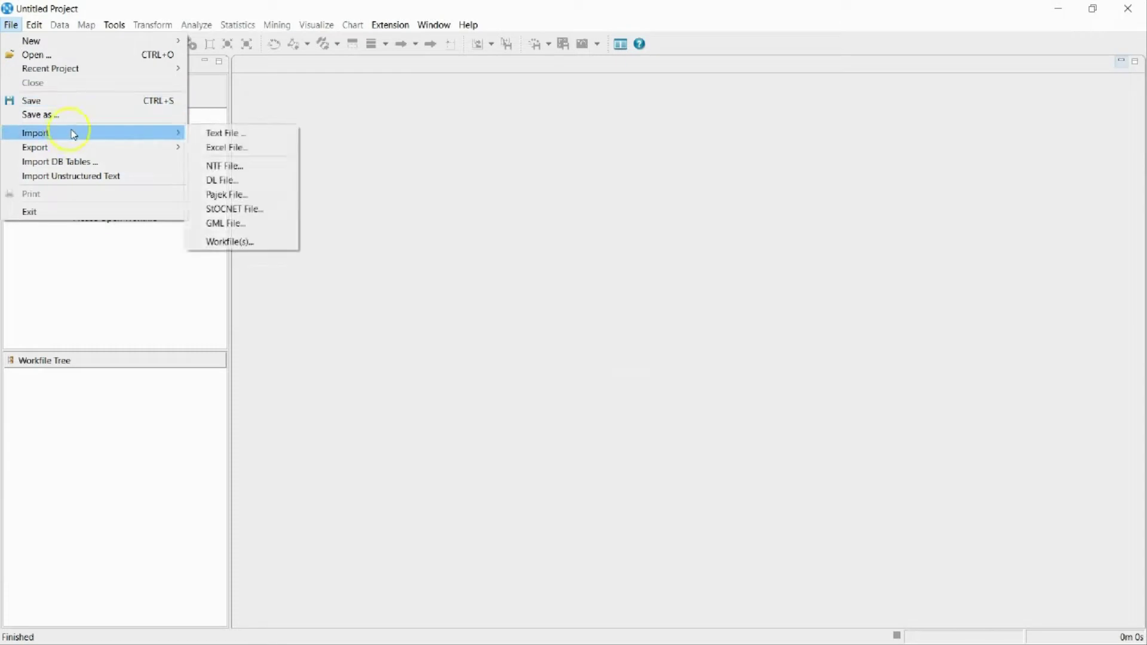
pyautogui.click(226, 147)
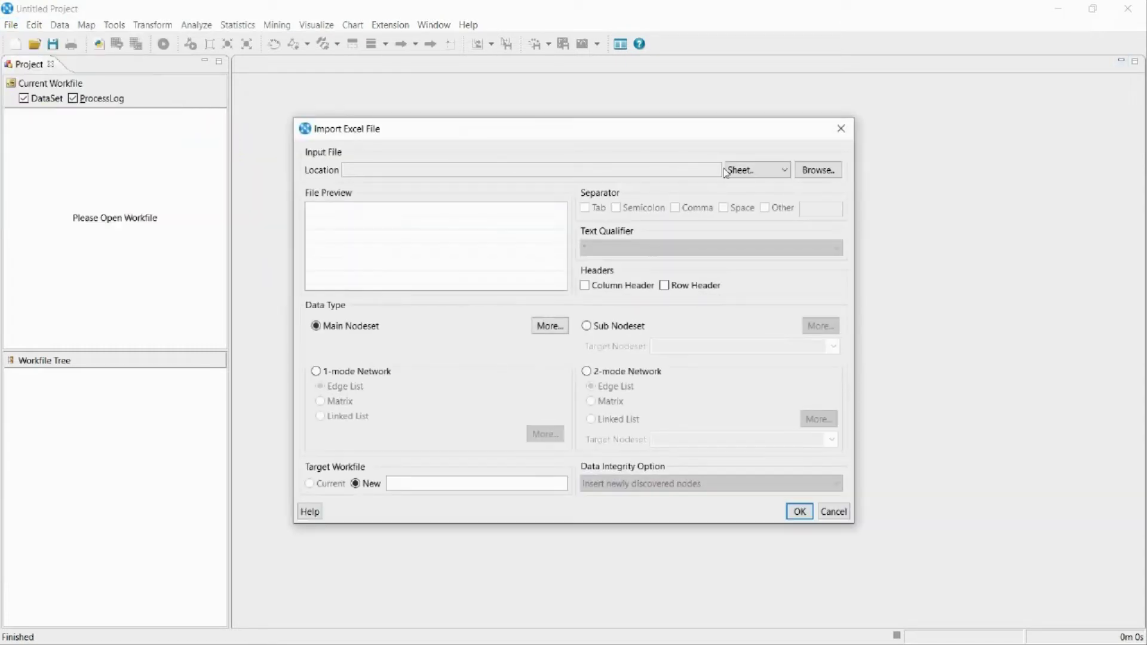
pyautogui.click(818, 170)
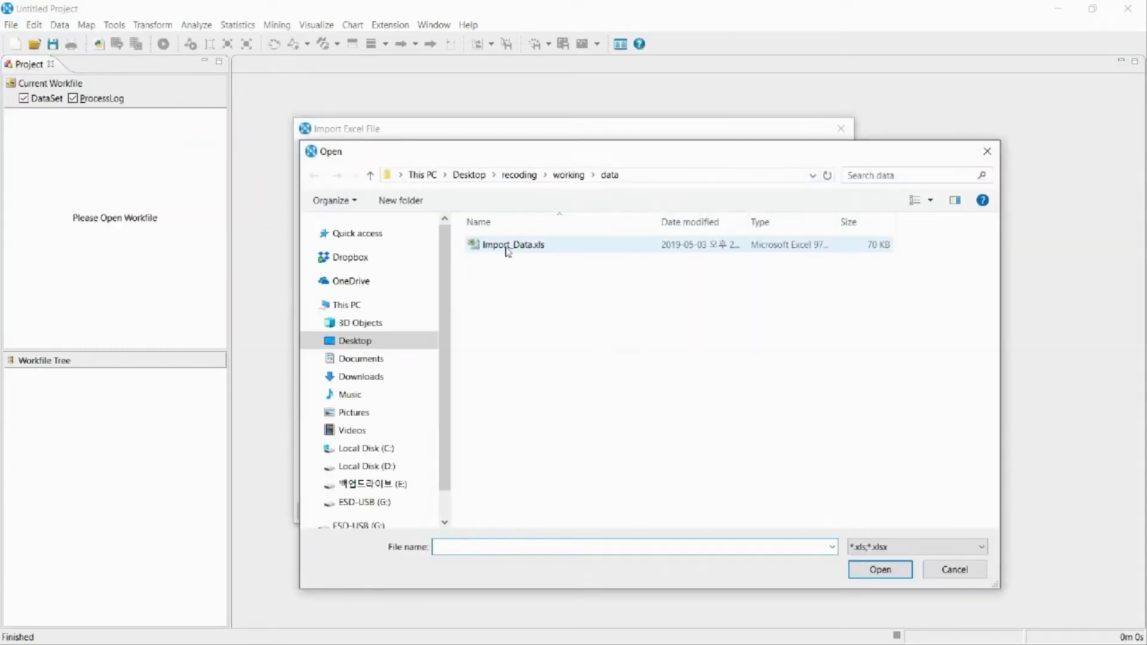
pyautogui.doubleClick(507, 250)
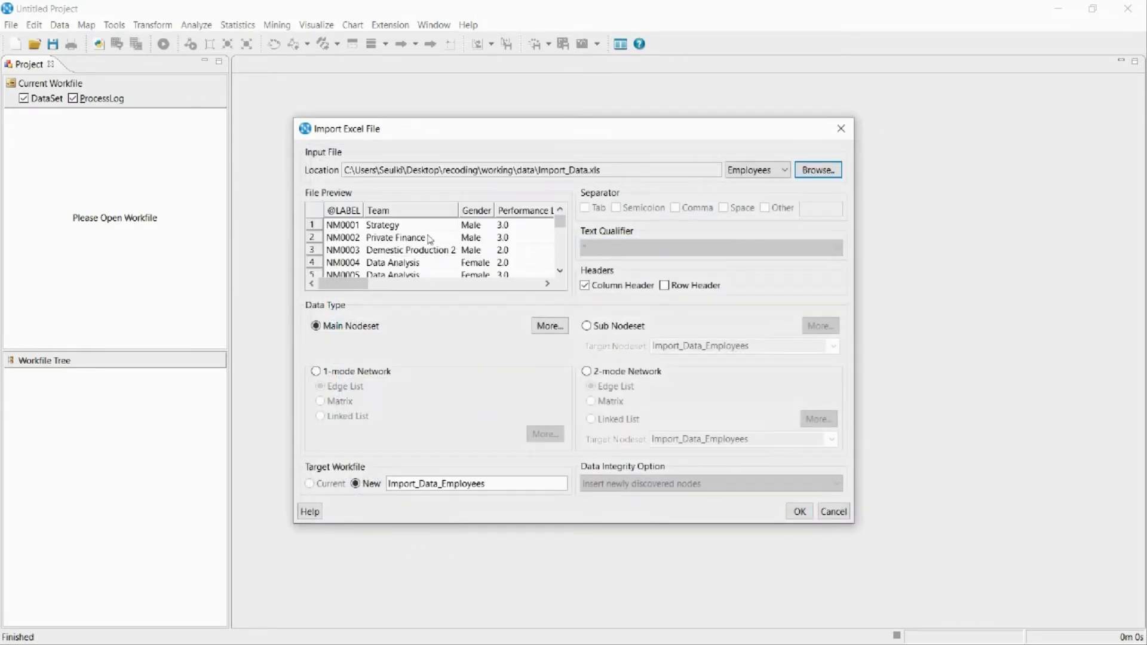
pyautogui.click(400, 242)
pyautogui.scroll(-2, 403, 243)
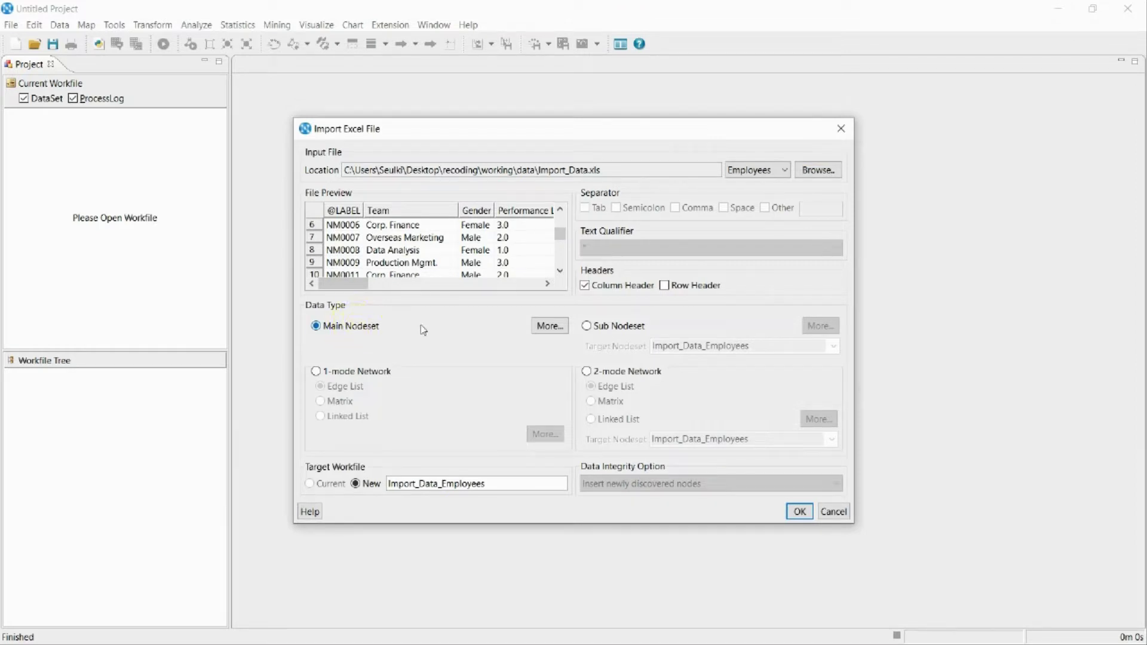
pyautogui.click(800, 513)
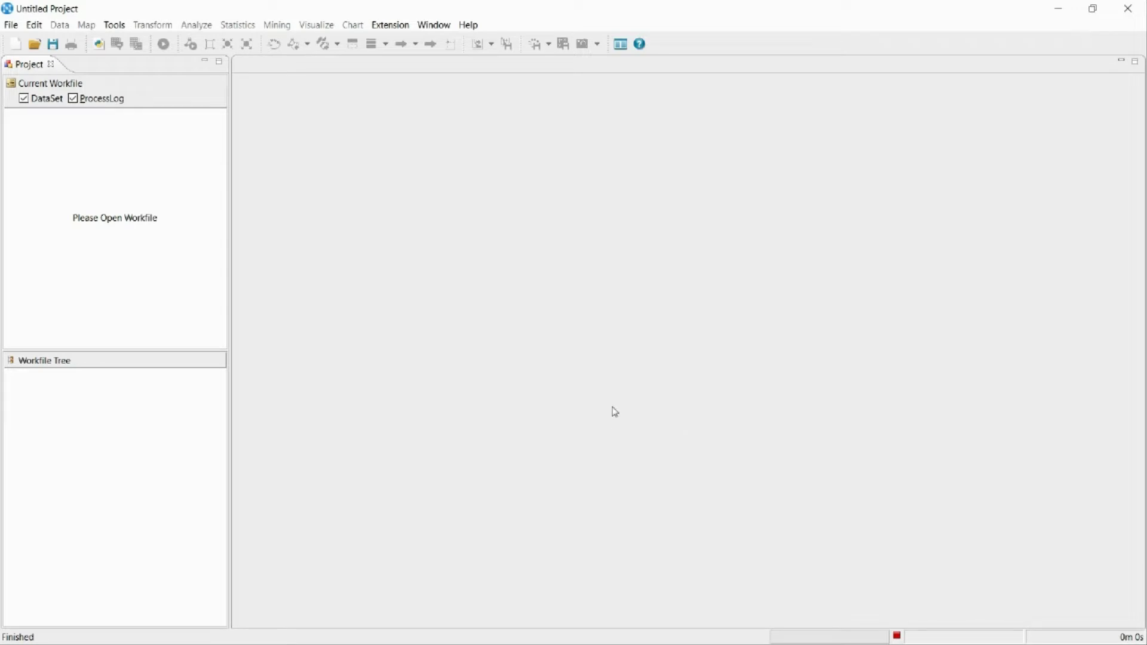
pyautogui.click(596, 356)
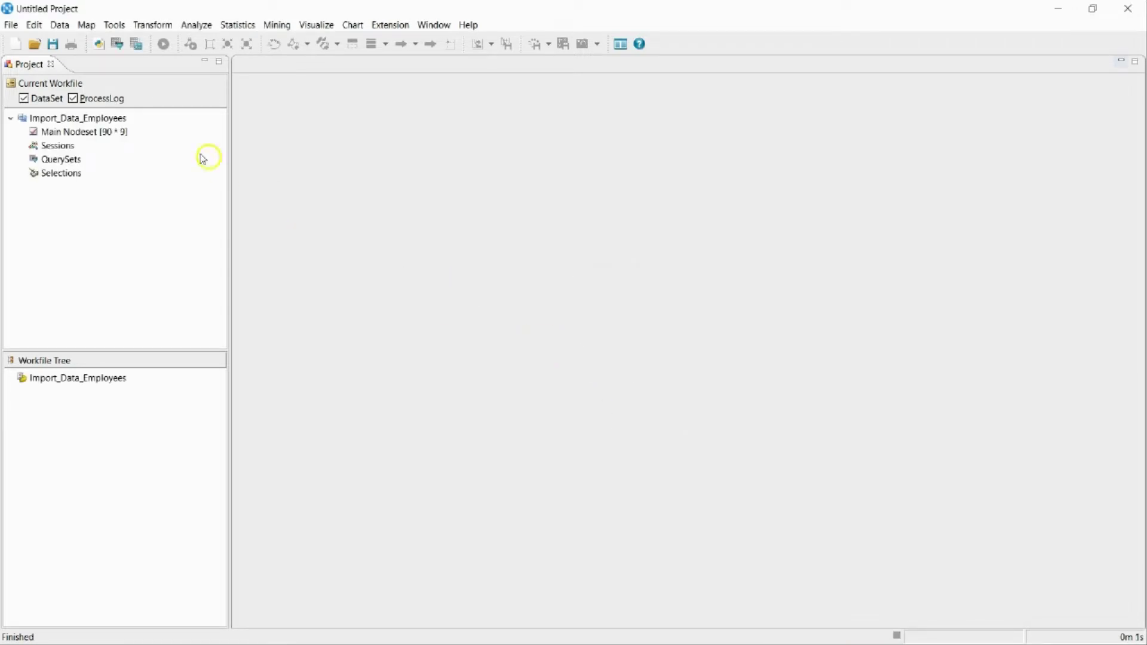
# - Open the Main Nodeset table of 90 employees and scroll across its 9 attributes
pyautogui.doubleClick(116, 131)
pyautogui.scroll(-3, 668, 258)
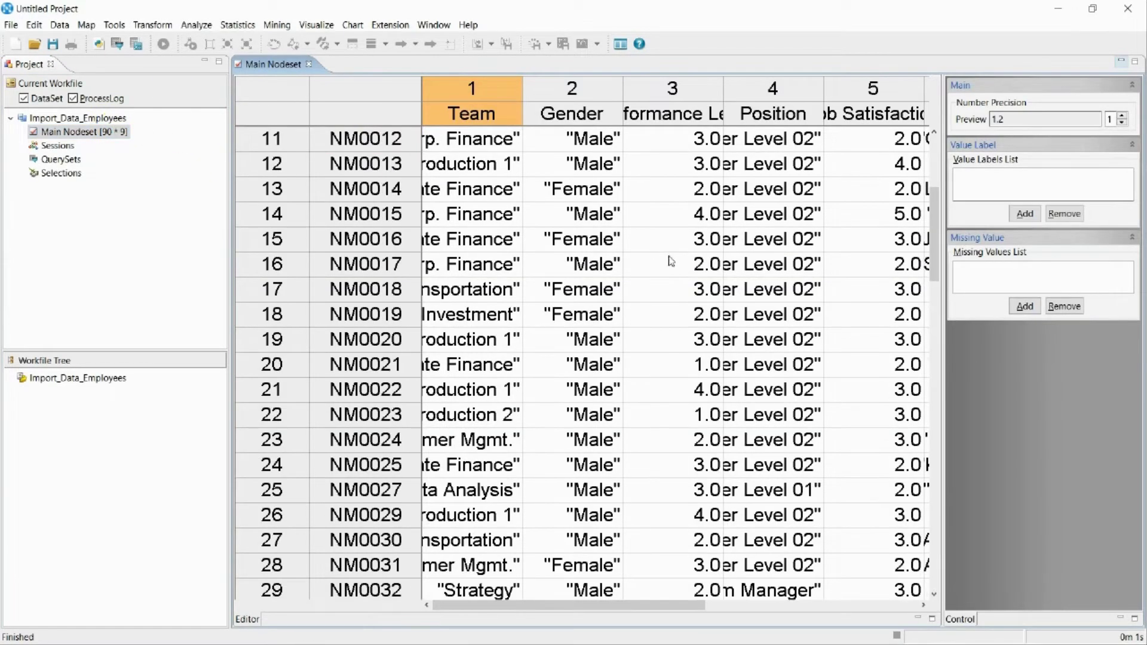
pyautogui.moveTo(538, 605); pyautogui.dragTo(739, 605)
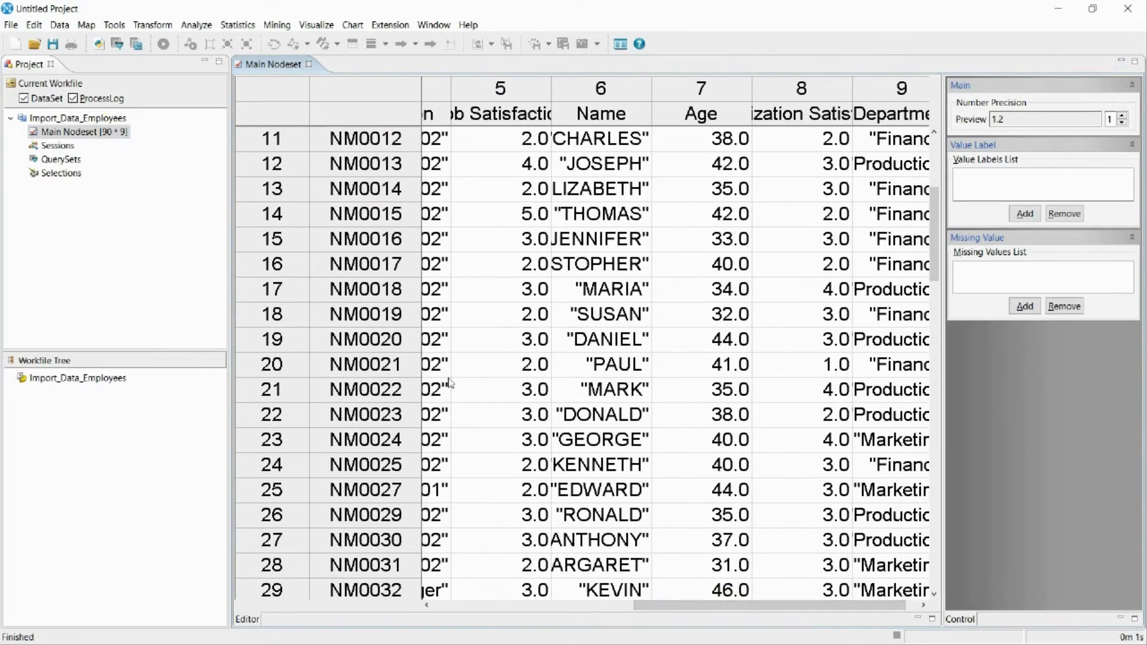
pyautogui.click(11, 25)
# - Import Import_Data.xls's Influence_From(EdgeList) sheet as a 1-mode edge-list network of 156 links
pyautogui.moveTo(59, 132)
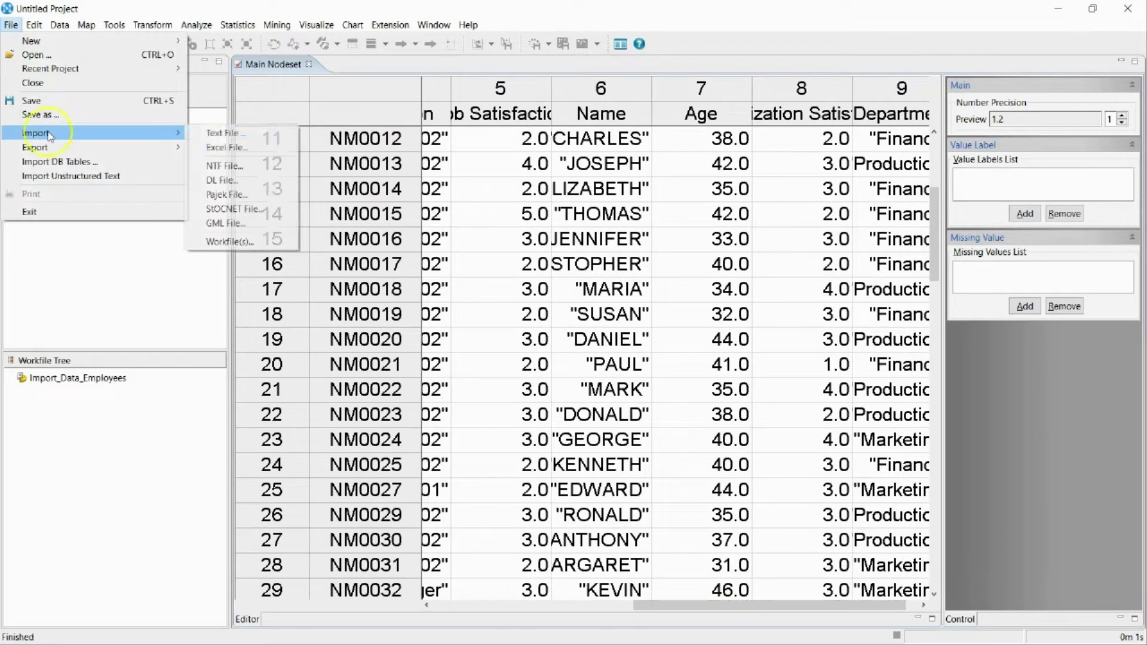
pyautogui.click(221, 148)
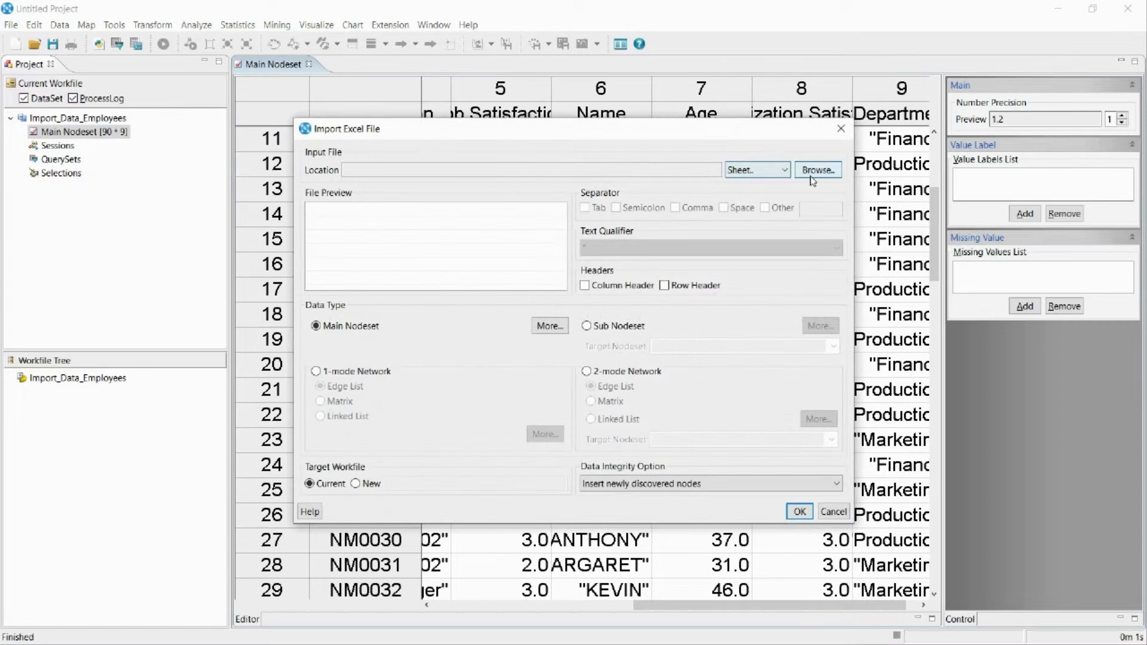
pyautogui.click(812, 174)
pyautogui.doubleClick(546, 246)
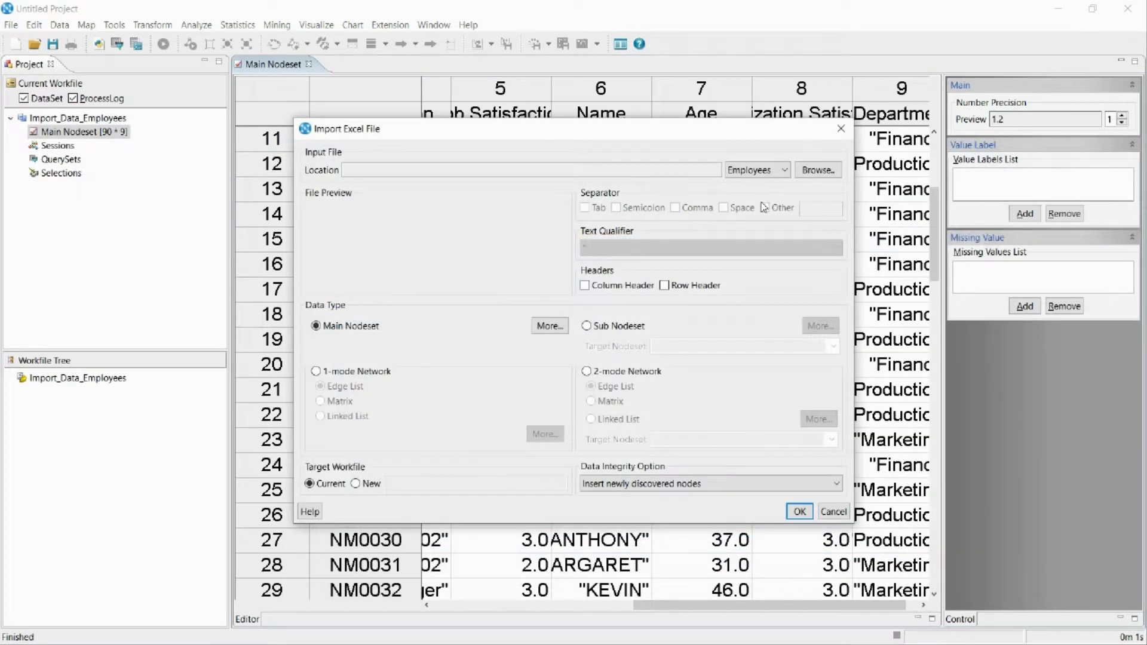
pyautogui.click(769, 172)
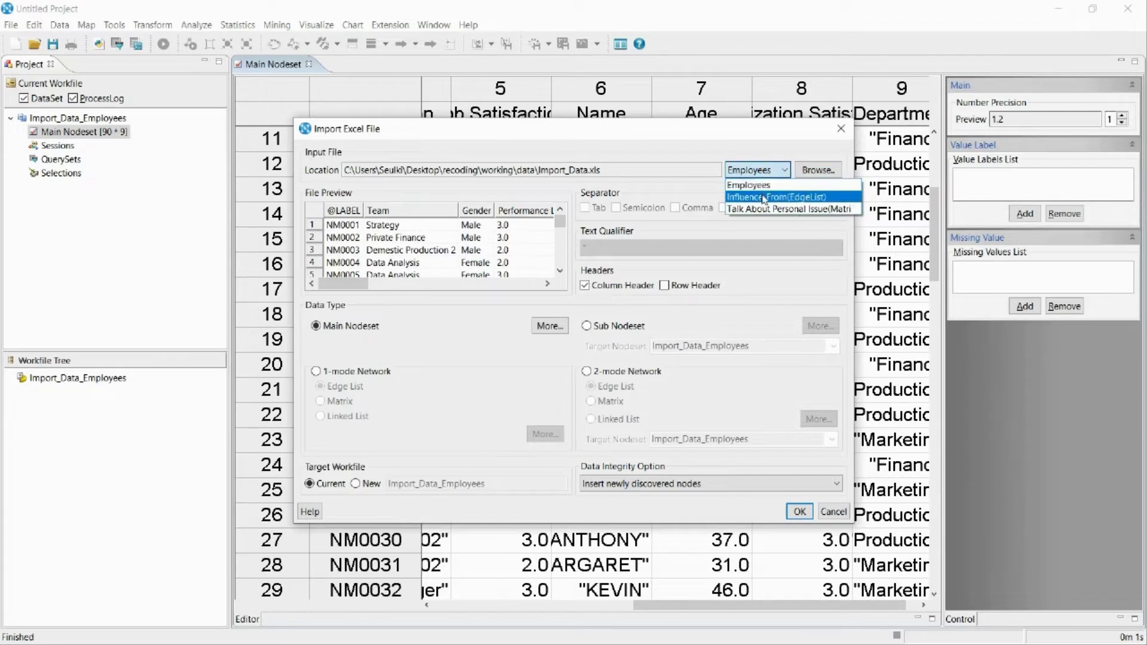
pyautogui.click(764, 197)
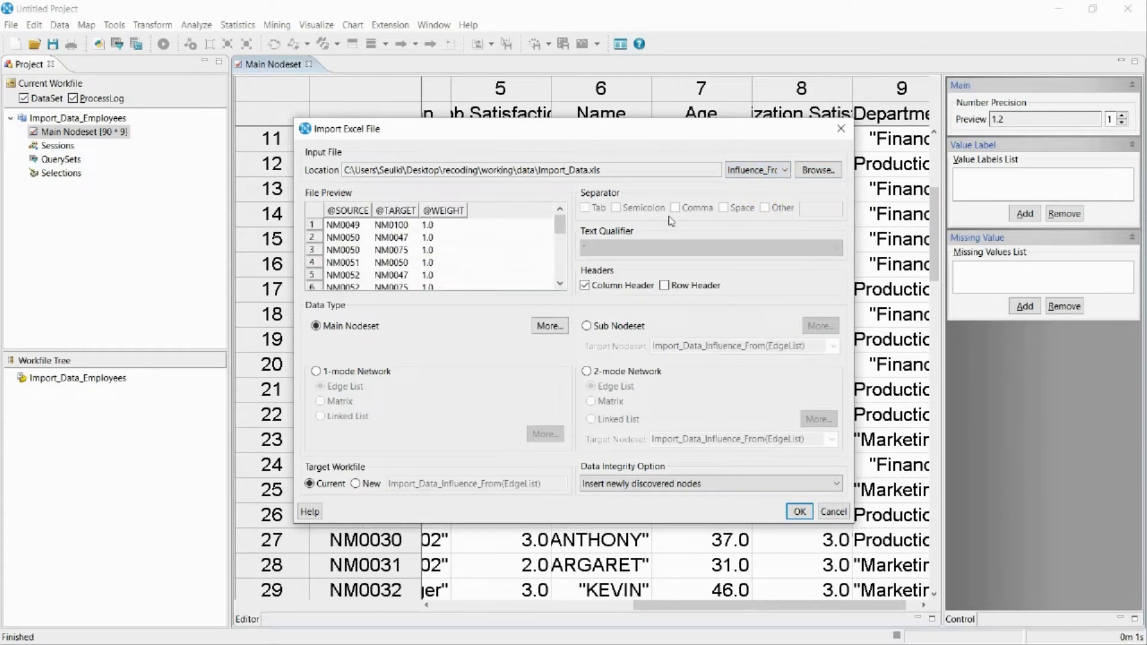
pyautogui.click(367, 372)
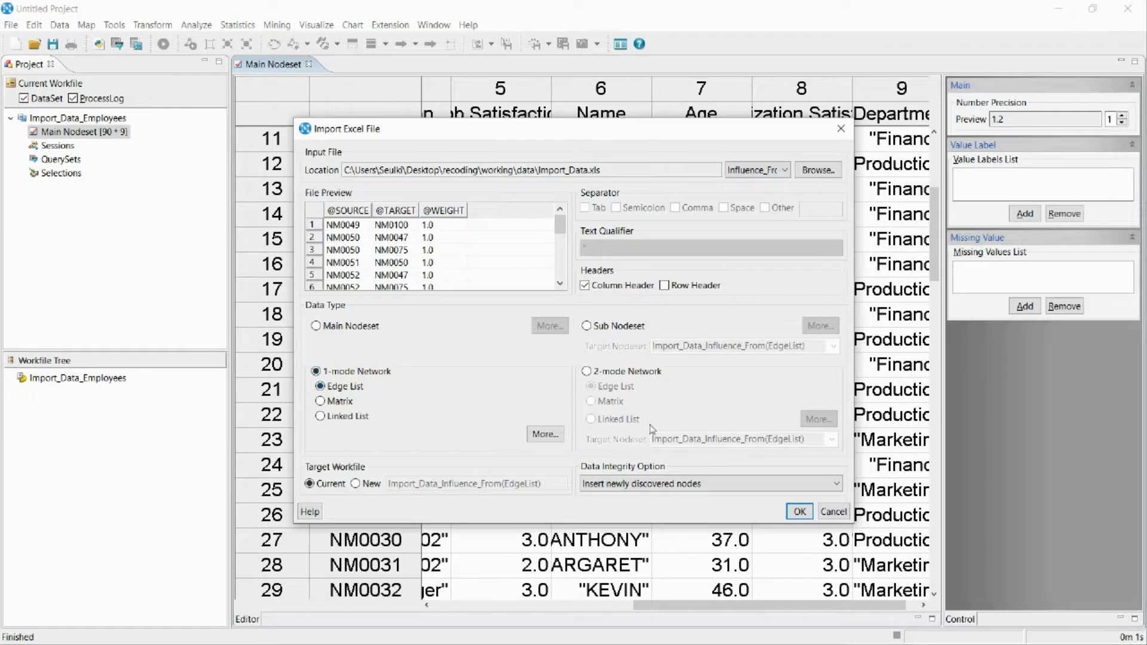
pyautogui.click(798, 511)
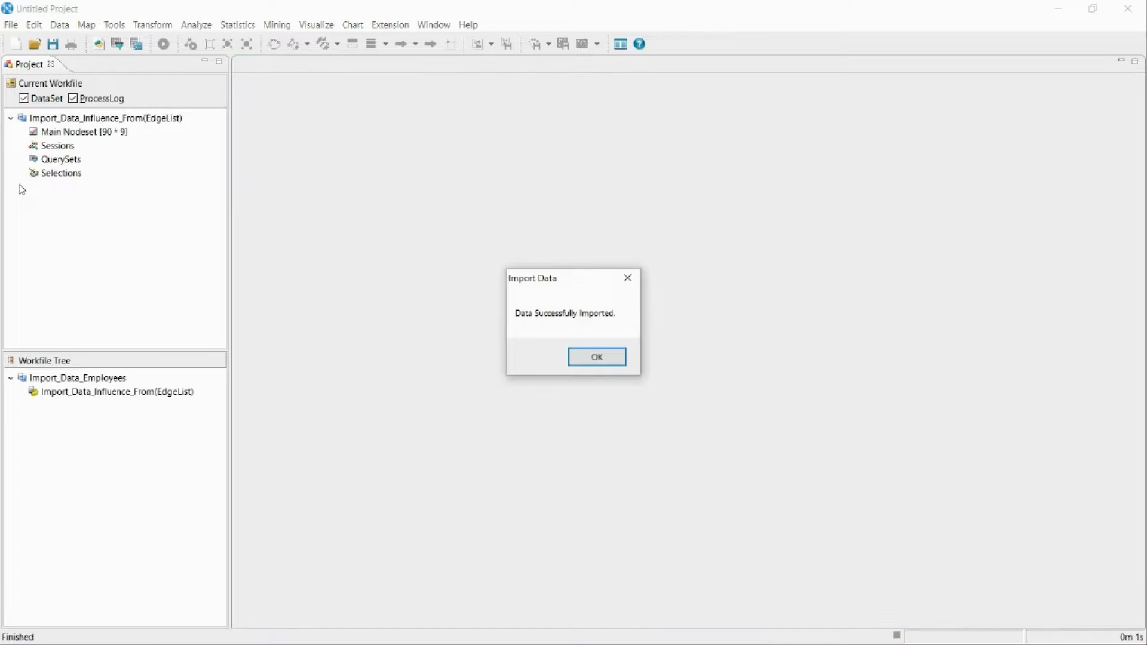
pyautogui.click(599, 370)
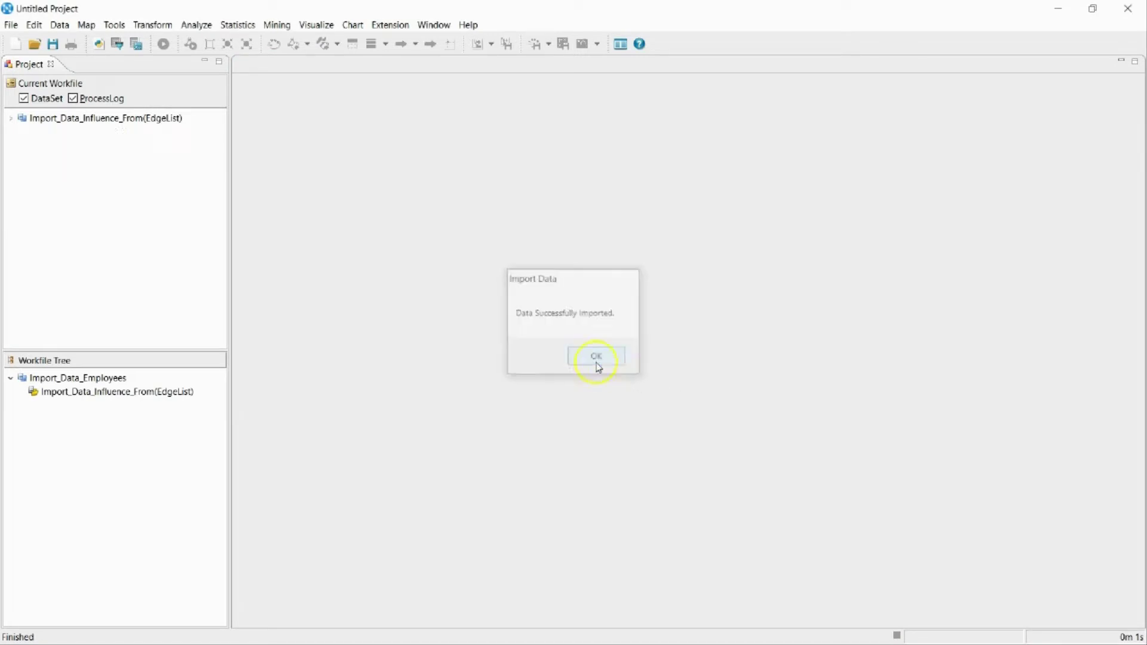
# - Open Import_Data_Influence_From(EdgeList), check its first edge rows, then view it as a matrix
pyautogui.doubleClick(94, 146)
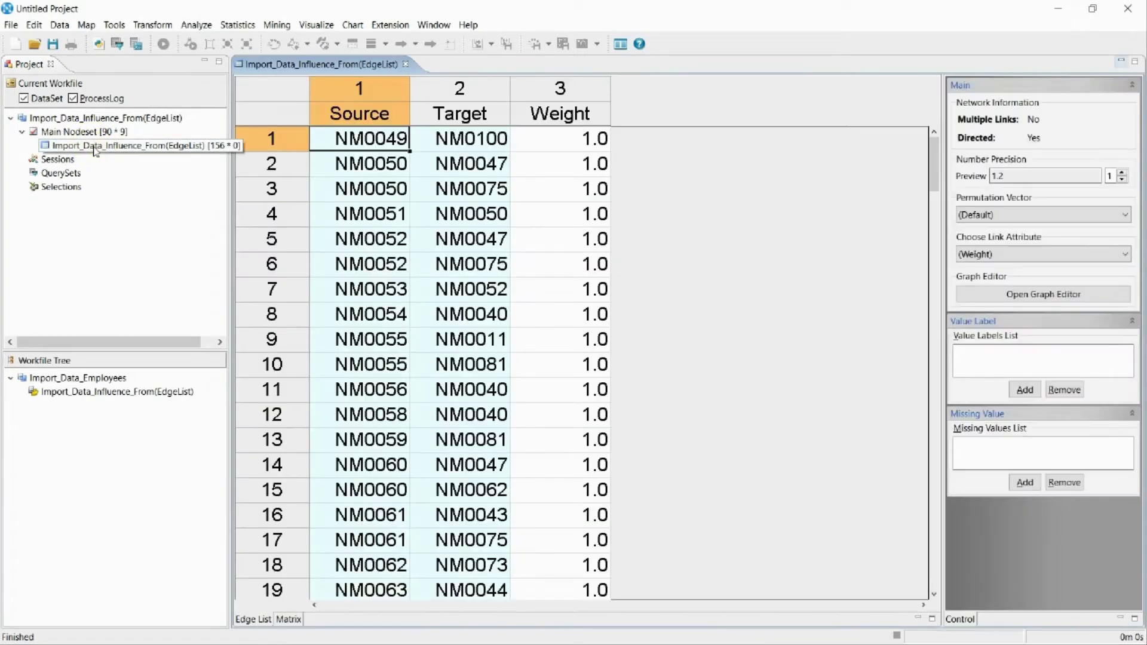
pyautogui.click(271, 138)
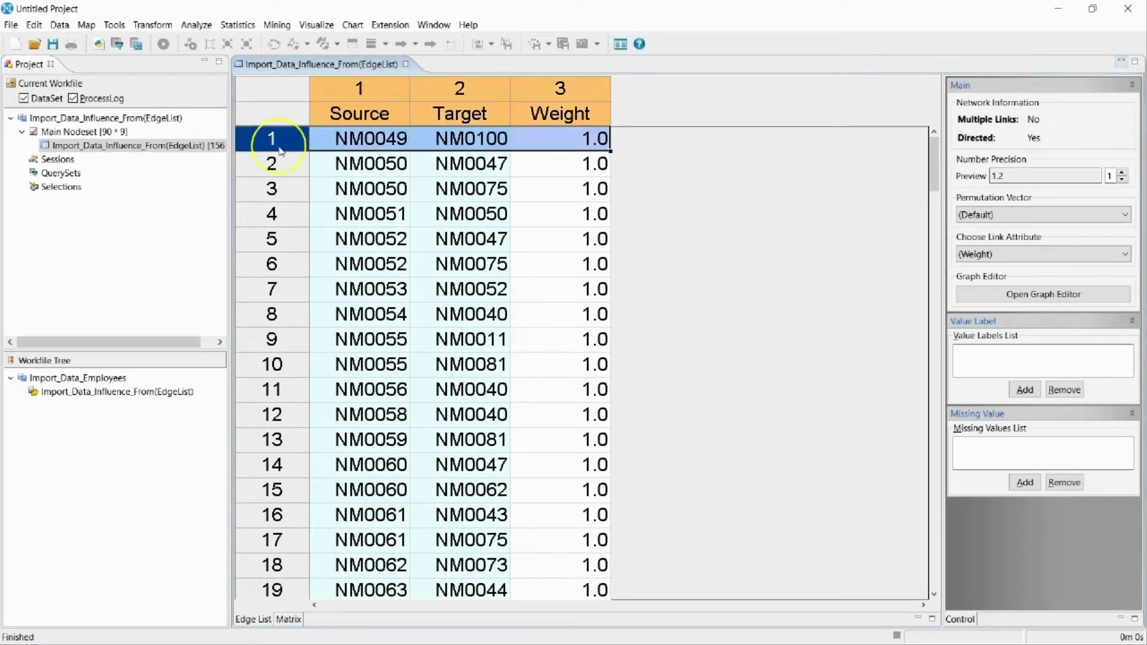
pyautogui.click(273, 163)
pyautogui.click(271, 189)
pyautogui.click(272, 239)
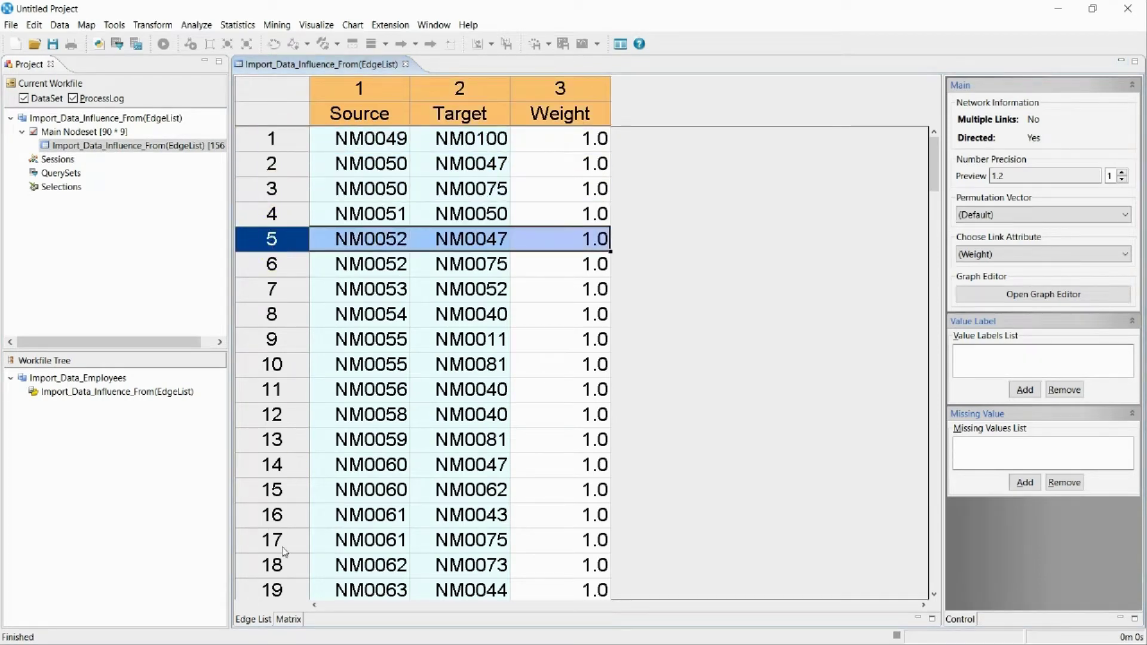
pyautogui.click(282, 621)
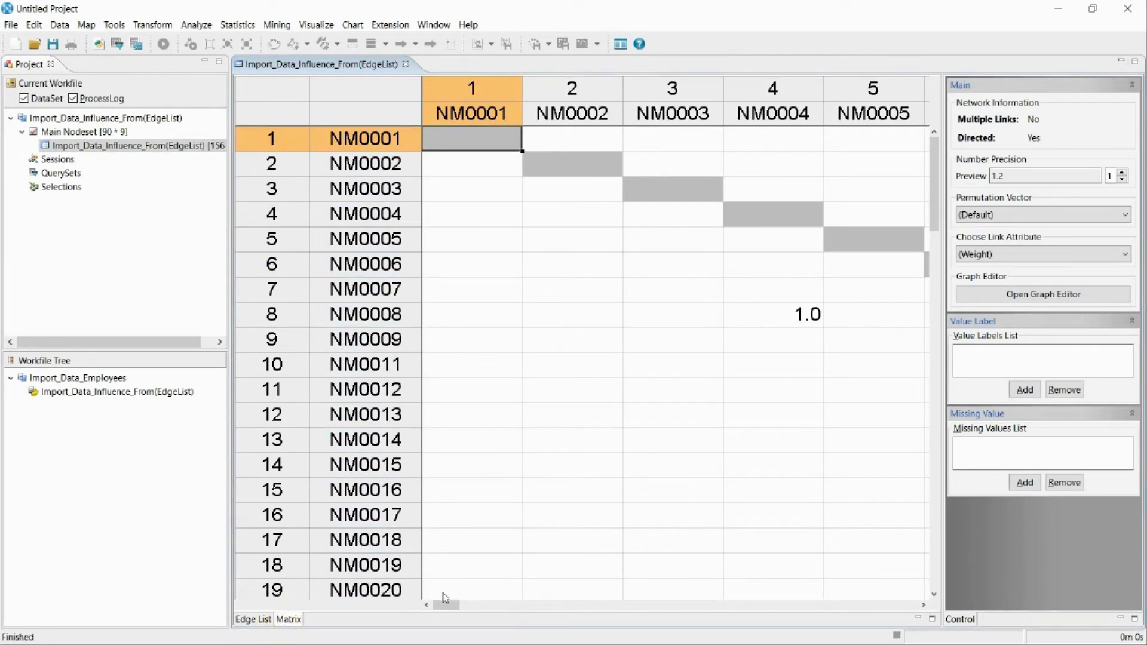
pyautogui.moveTo(441, 605); pyautogui.dragTo(499, 605)
pyautogui.scroll(-4, 558, 568)
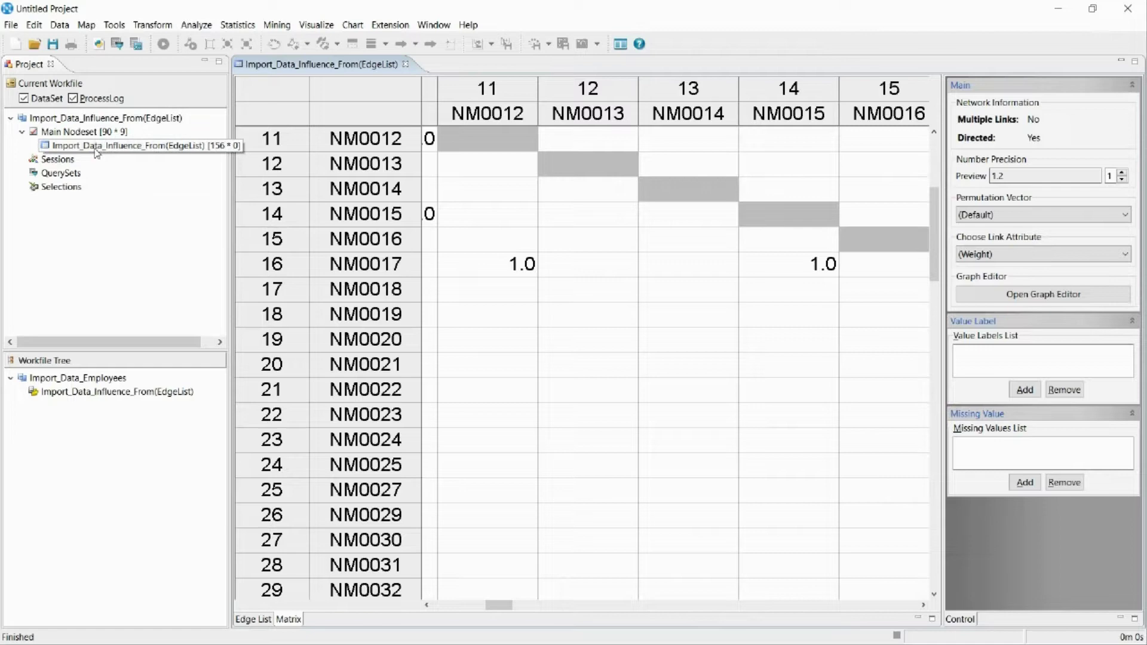
# - Import Import_Data.xls's Talk About Personal Issue(Matrix) sheet as a 1-mode matrix network
pyautogui.click(11, 25)
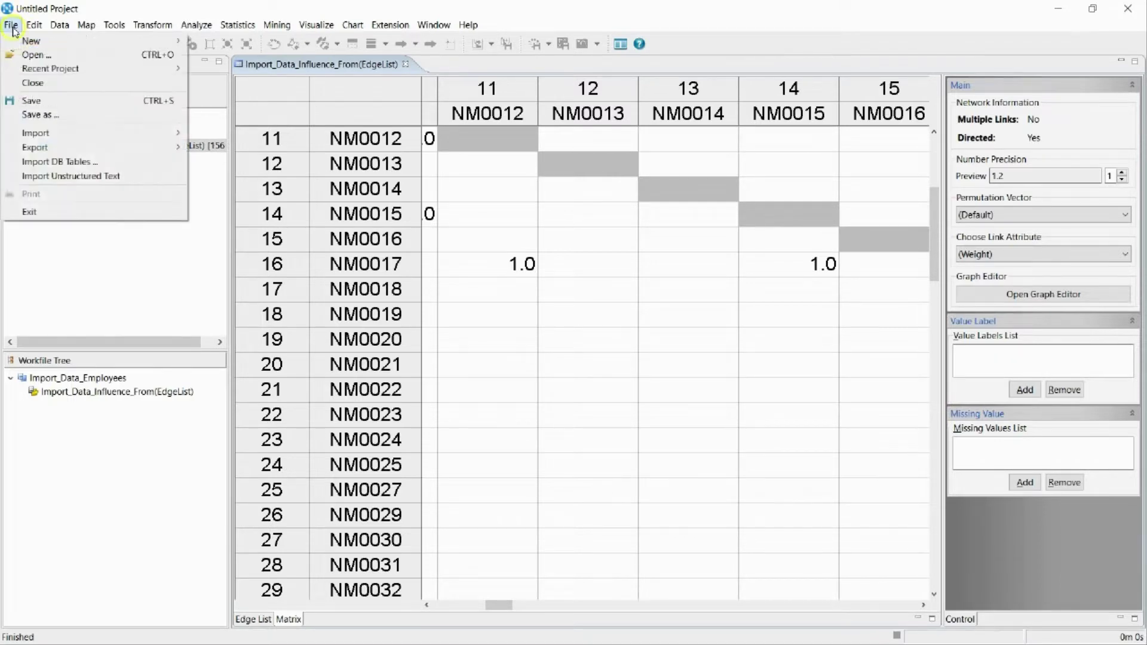
pyautogui.click(45, 133)
pyautogui.click(226, 147)
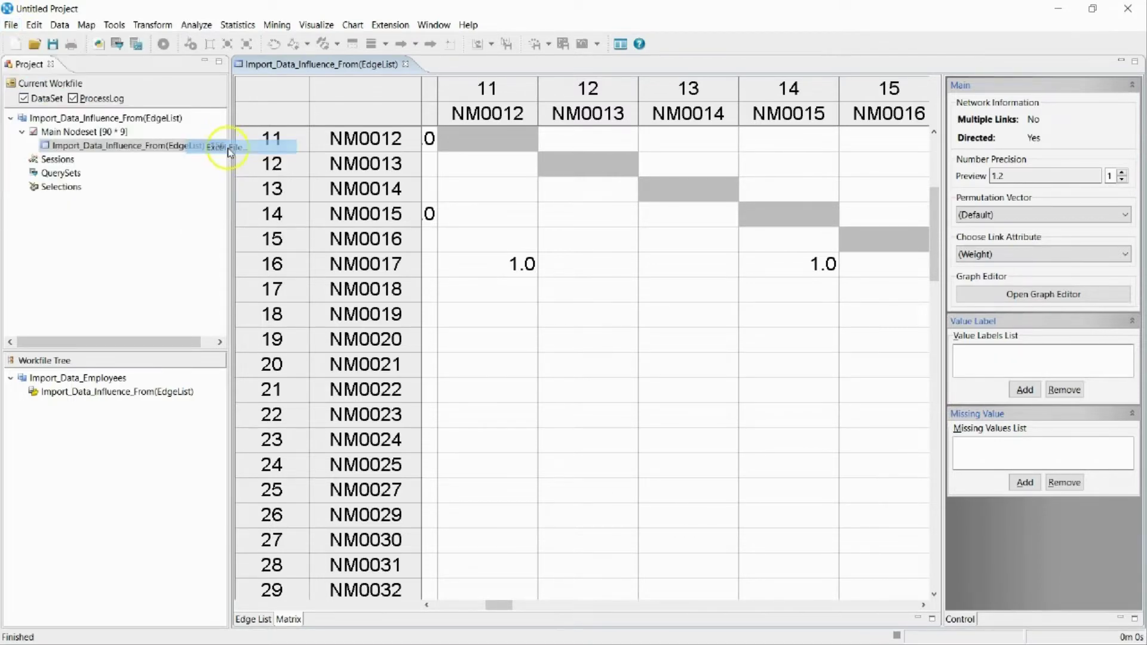
pyautogui.click(817, 170)
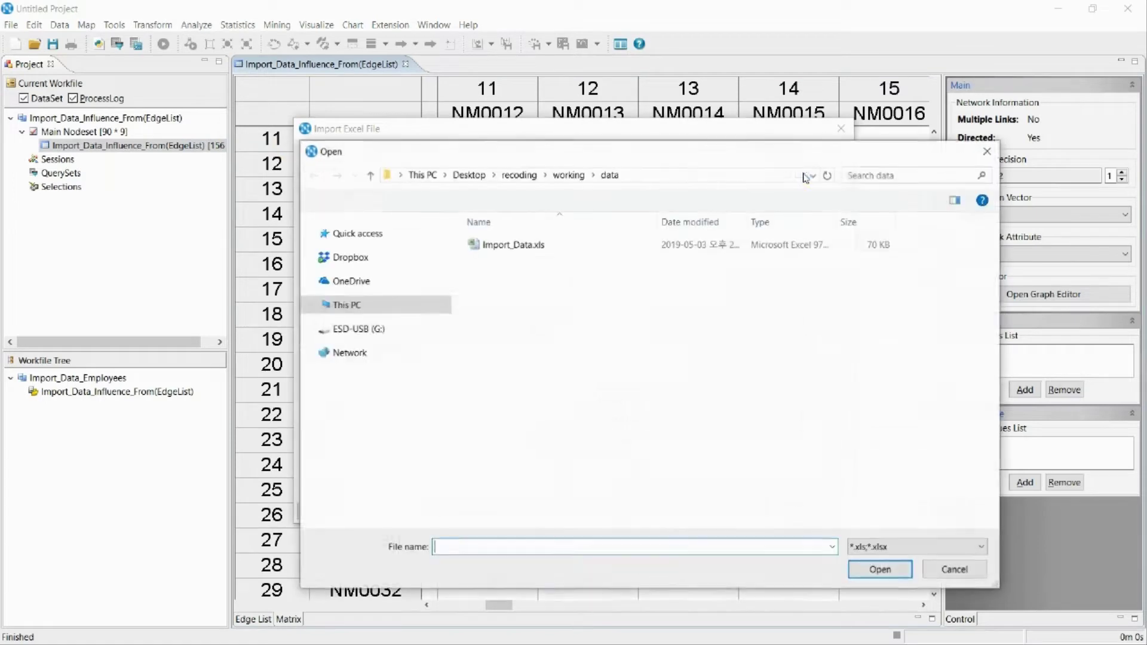
pyautogui.click(542, 255)
pyautogui.doubleClick(543, 245)
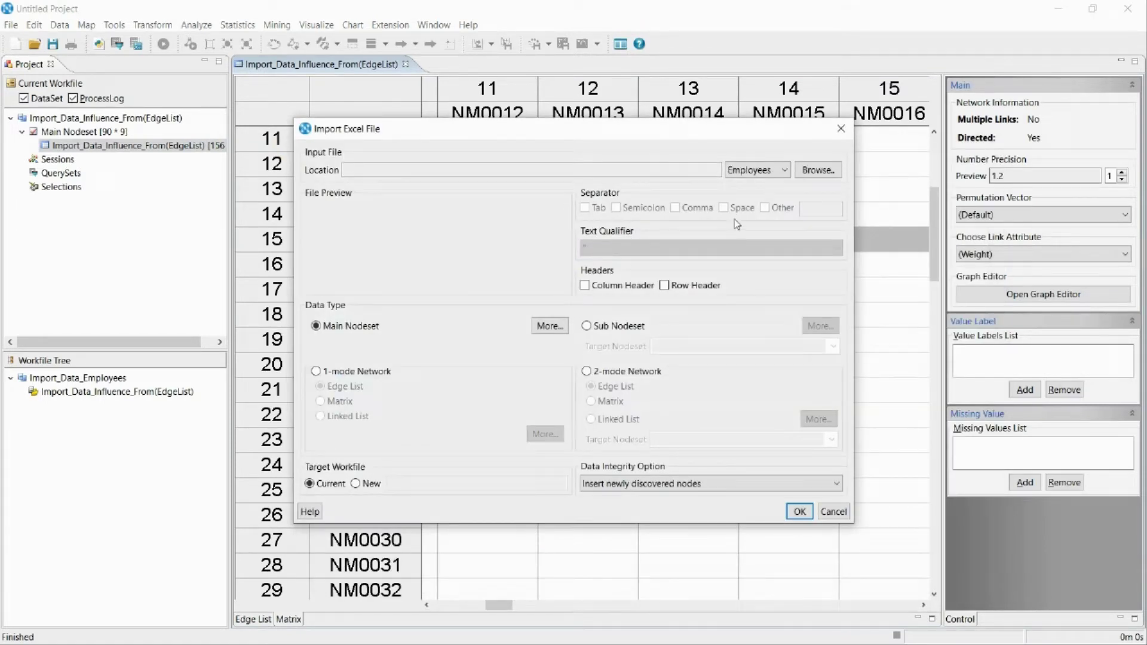
pyautogui.click(759, 170)
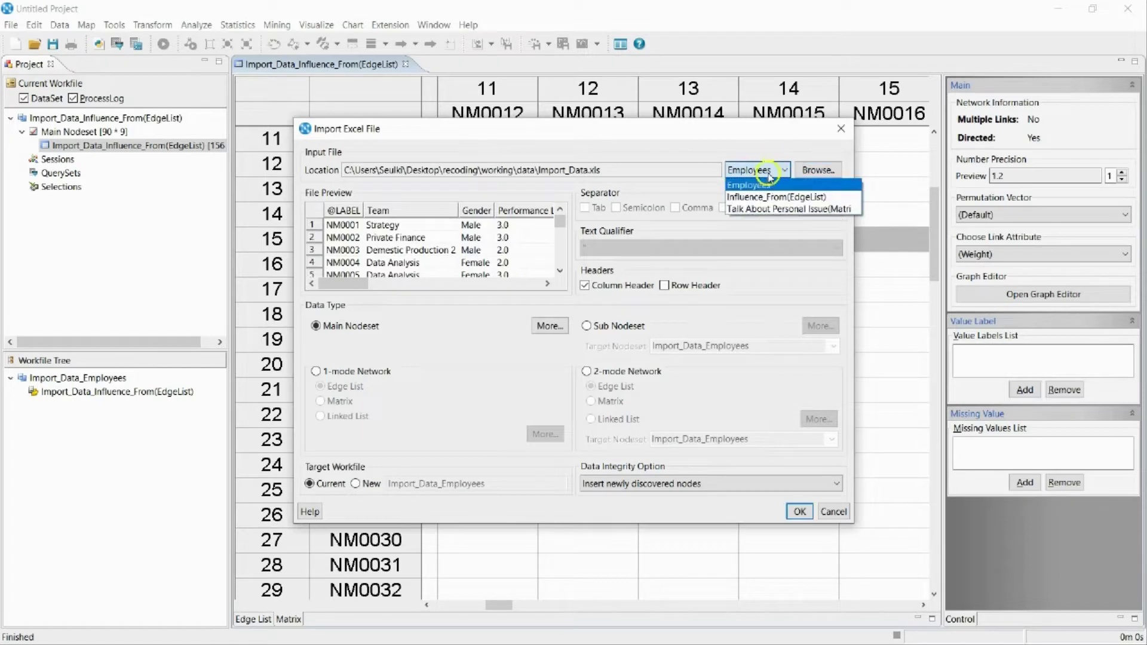
pyautogui.click(767, 209)
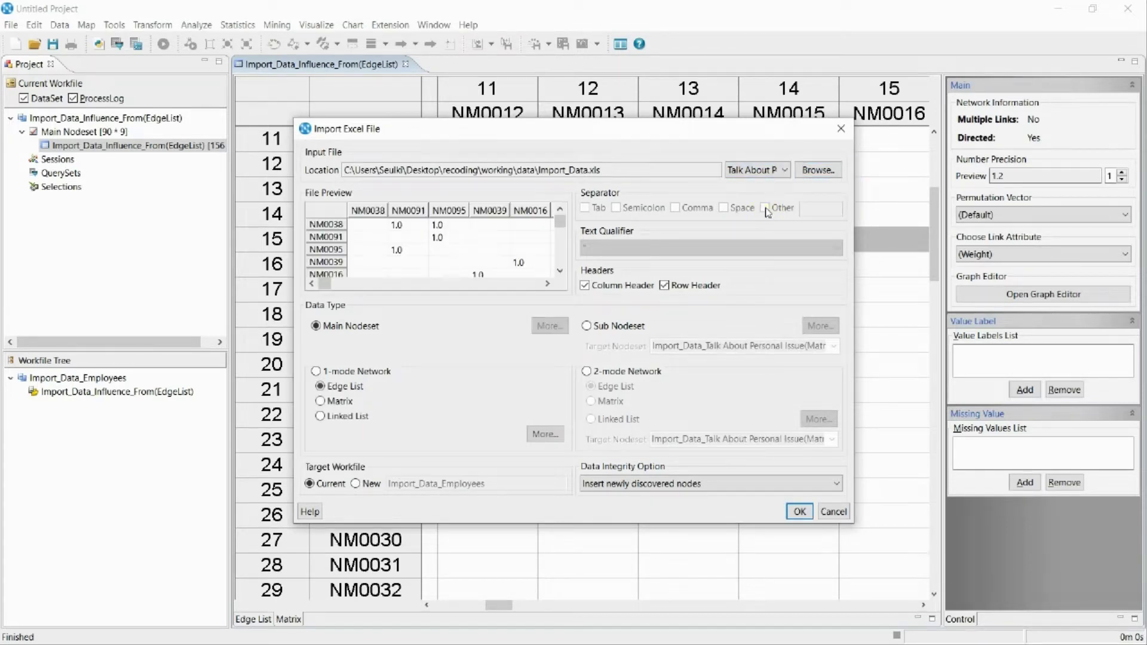
pyautogui.click(487, 263)
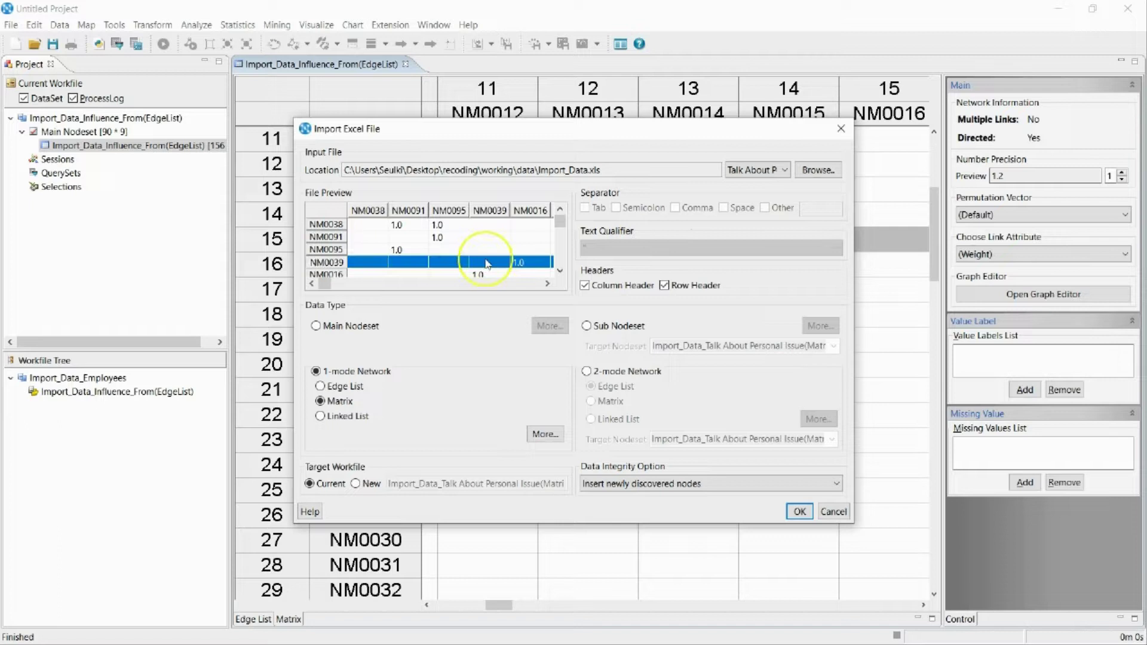
pyautogui.scroll(-5, 487, 263)
pyautogui.scroll(2, 487, 263)
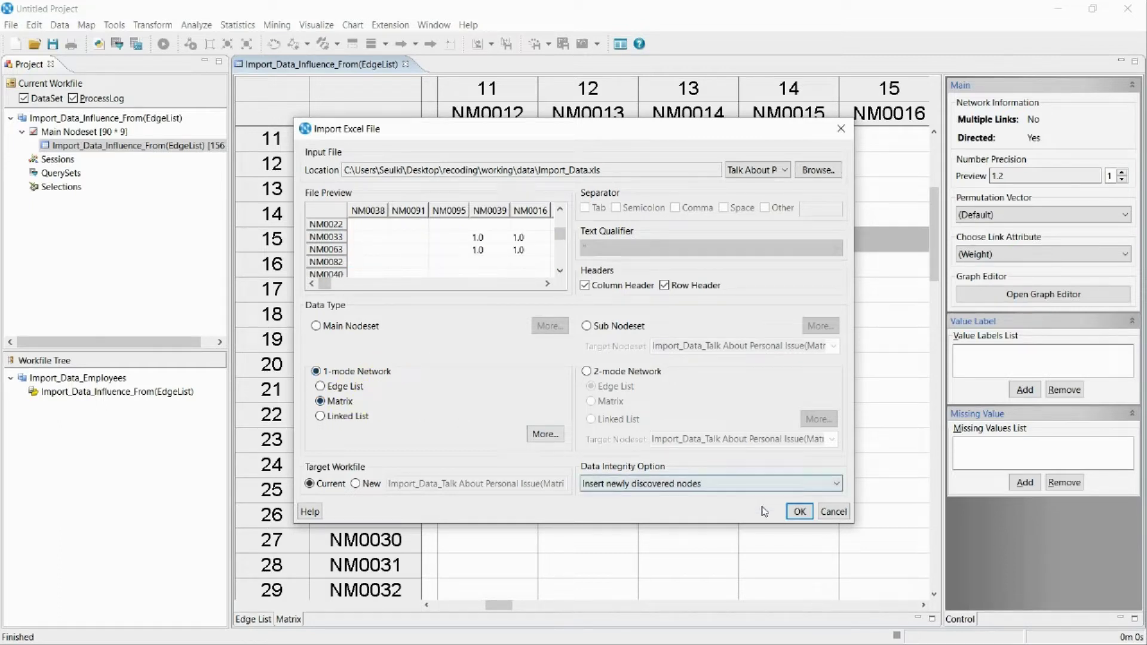
pyautogui.click(788, 513)
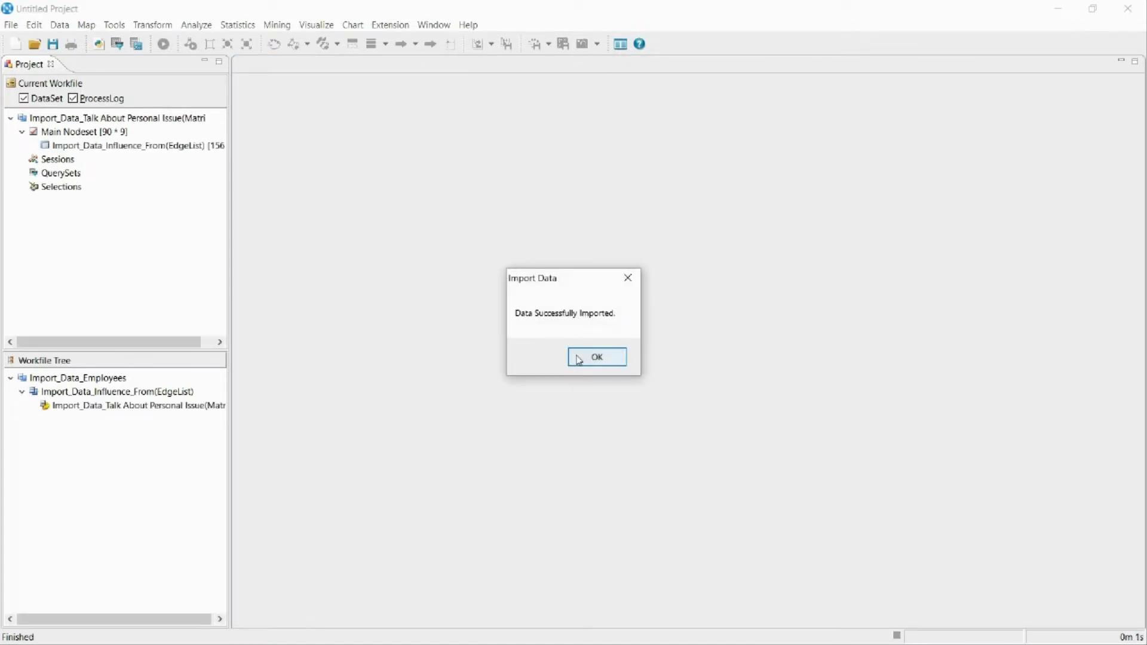
# - Start a multiple-network properties analysis using both the influence and talk networks as input
pyautogui.click(578, 359)
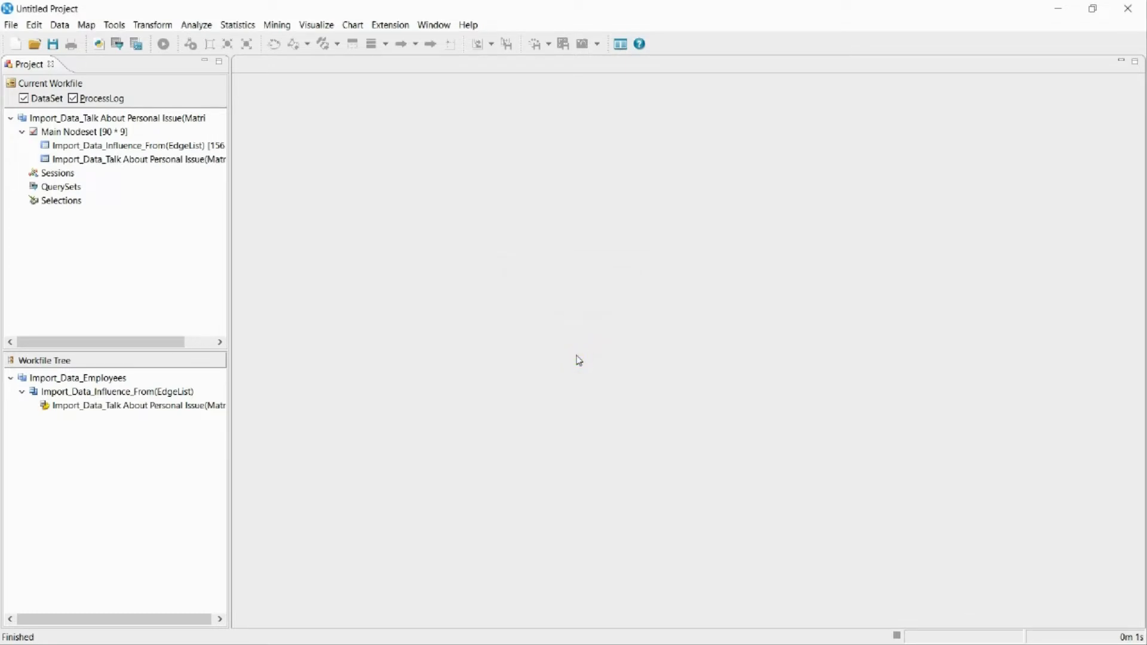
pyautogui.press('alt')
pyautogui.click(192, 26)
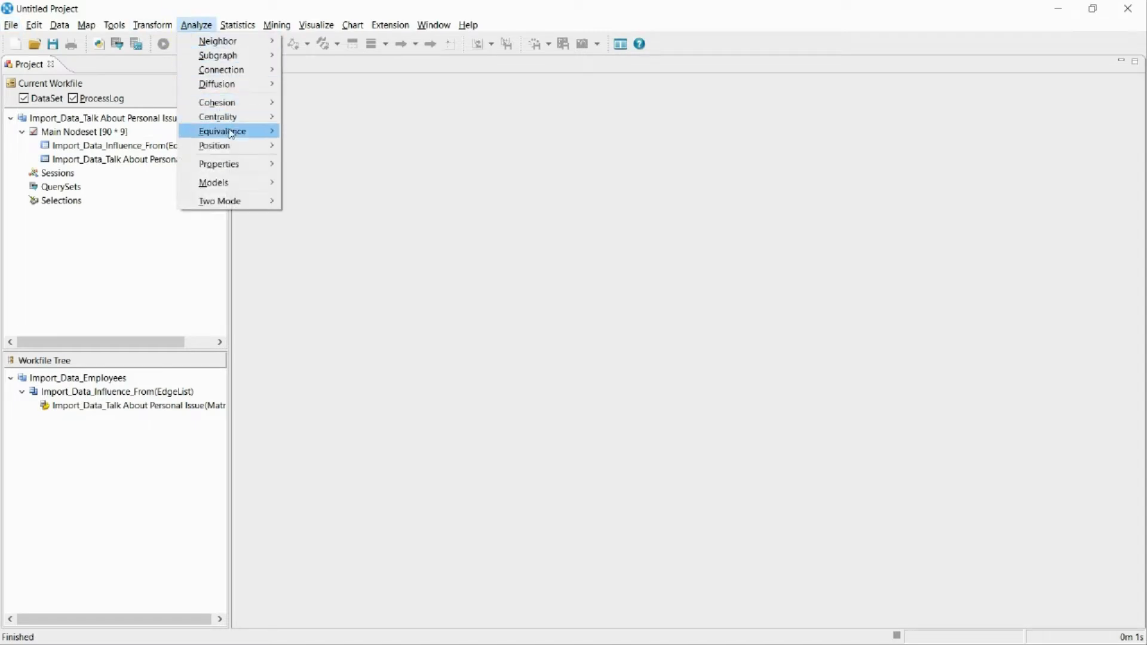
pyautogui.moveTo(233, 164)
pyautogui.moveTo(316, 165)
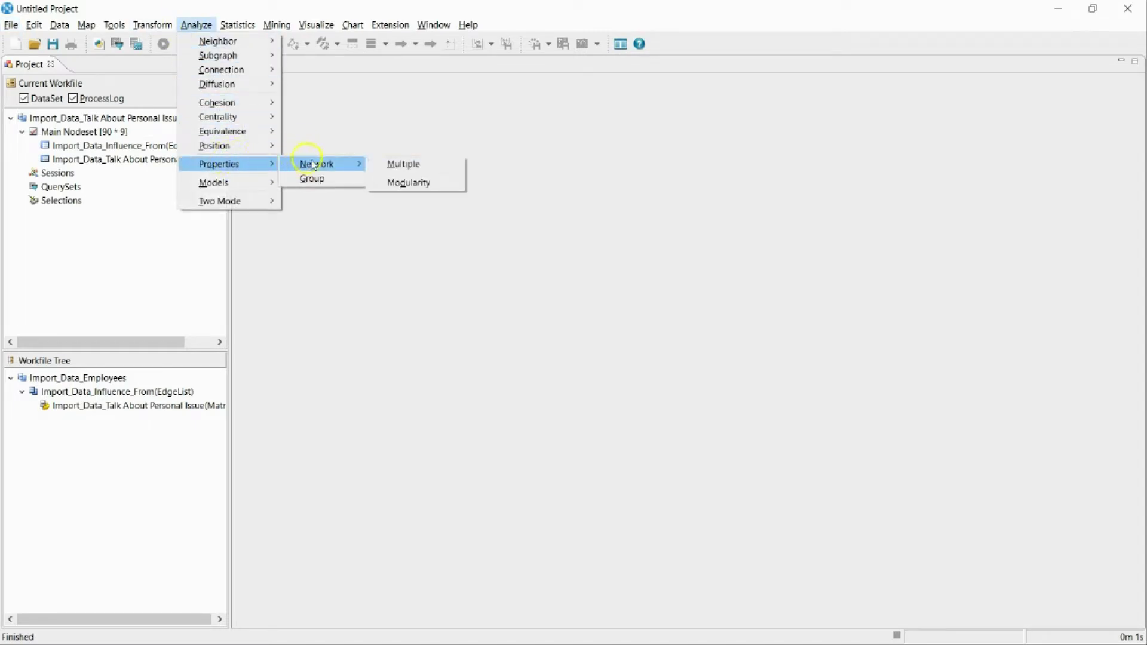
pyautogui.click(409, 169)
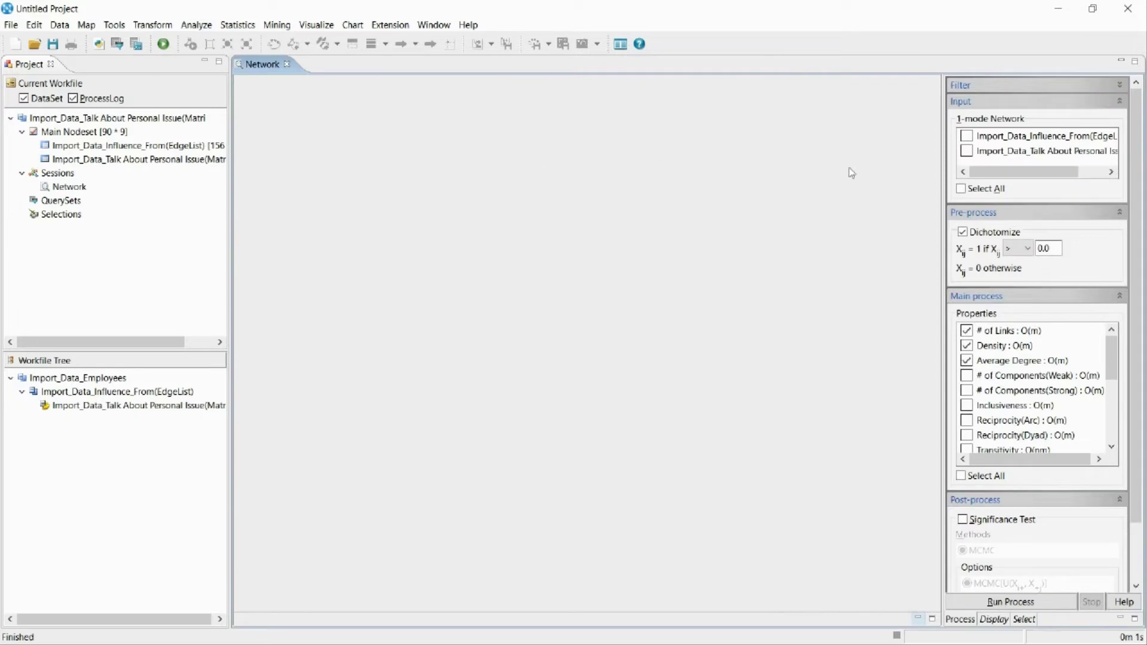
pyautogui.click(966, 136)
pyautogui.click(967, 151)
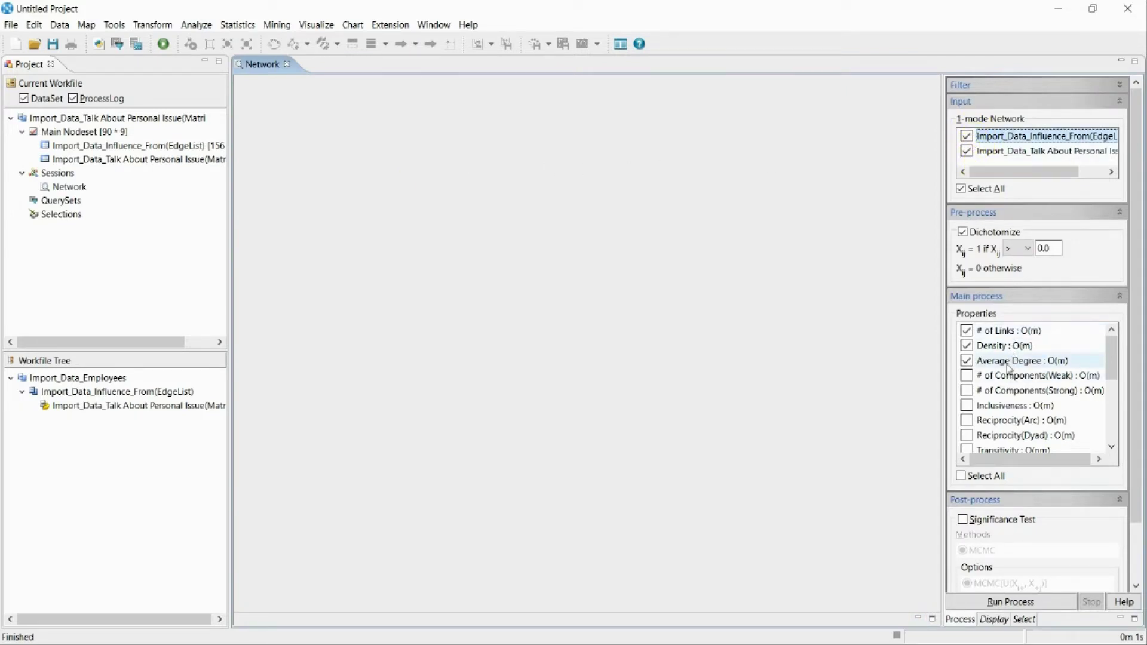
# - Add Diameter, Mean Distance and Clustering Coefficient to the computed properties
pyautogui.scroll(-2, 1014, 400)
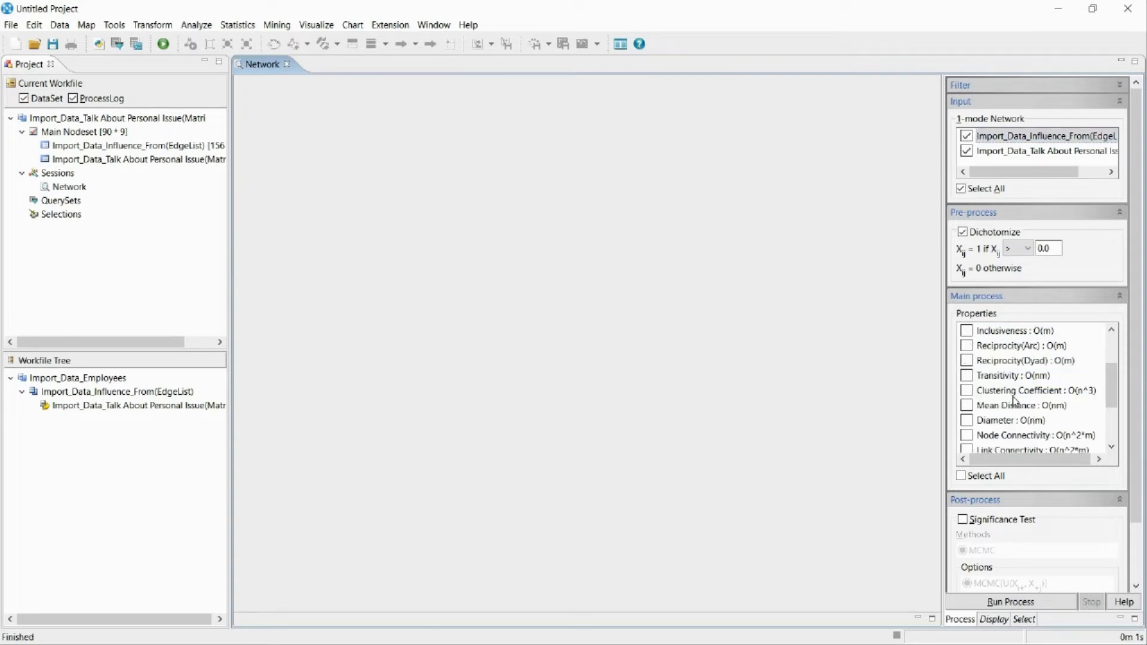
pyautogui.scroll(-2, 1014, 401)
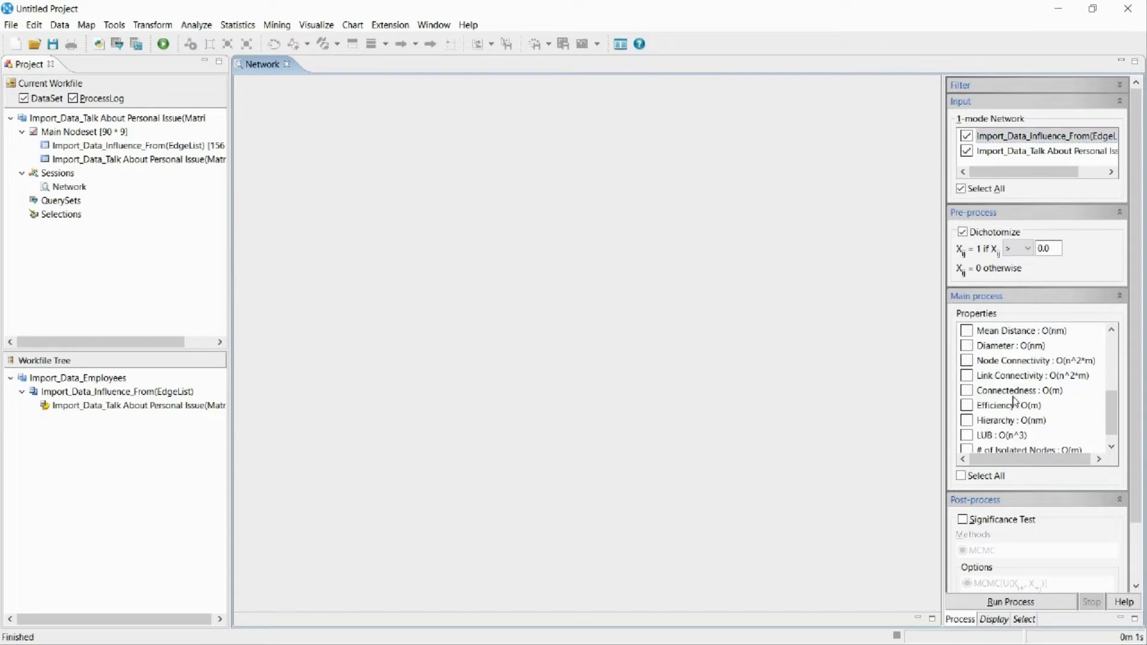
pyautogui.click(1014, 346)
pyautogui.click(1016, 331)
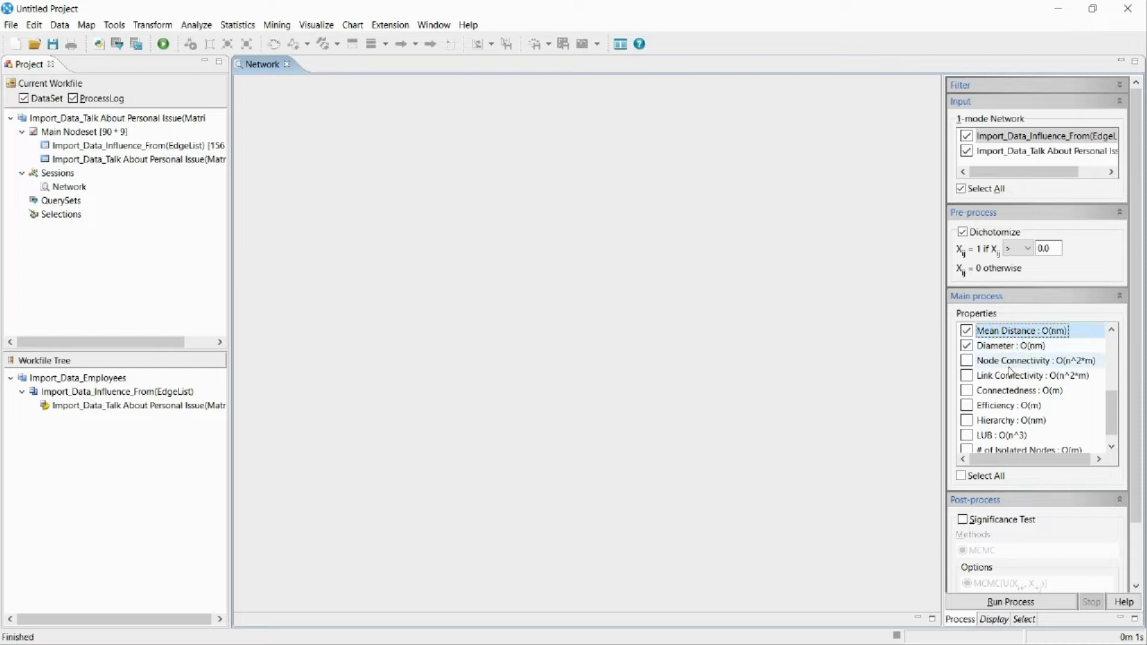
pyautogui.scroll(2, 1010, 371)
pyautogui.click(1010, 391)
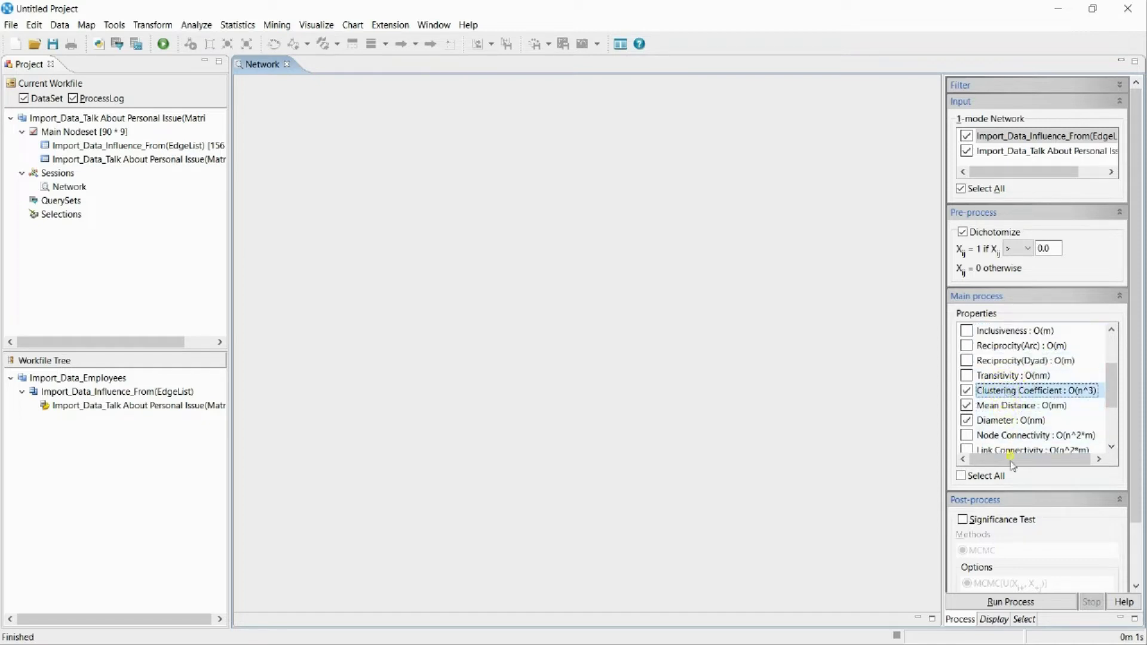
# - Run the properties analysis and scroll down to the Output Summary table
pyautogui.click(1019, 603)
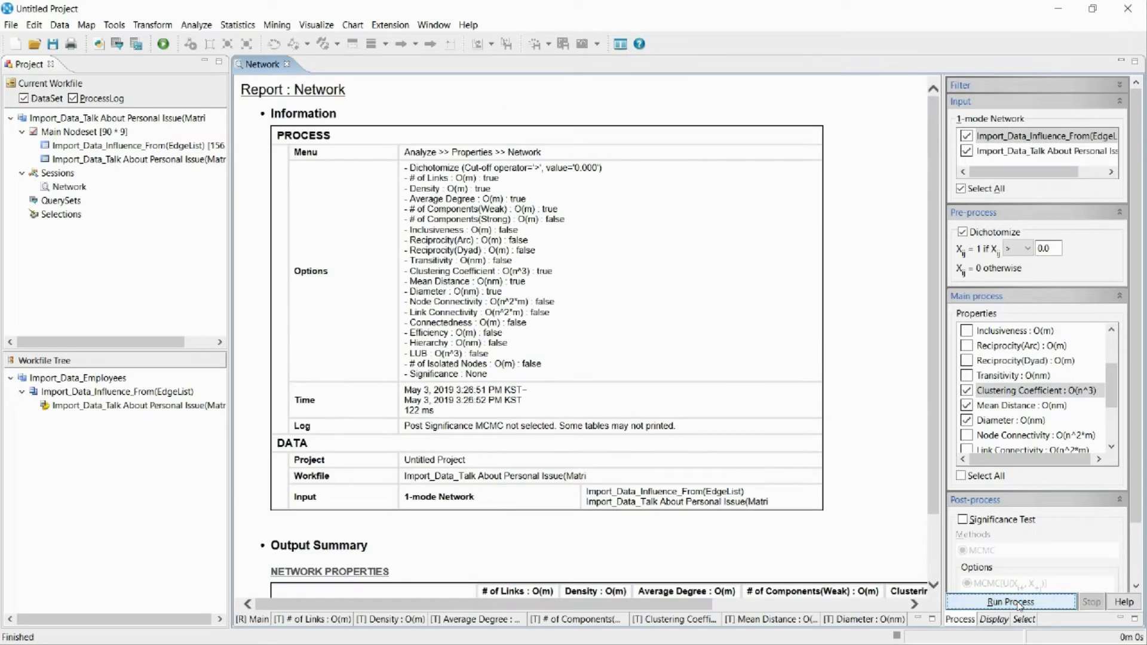
pyautogui.scroll(-3, 481, 430)
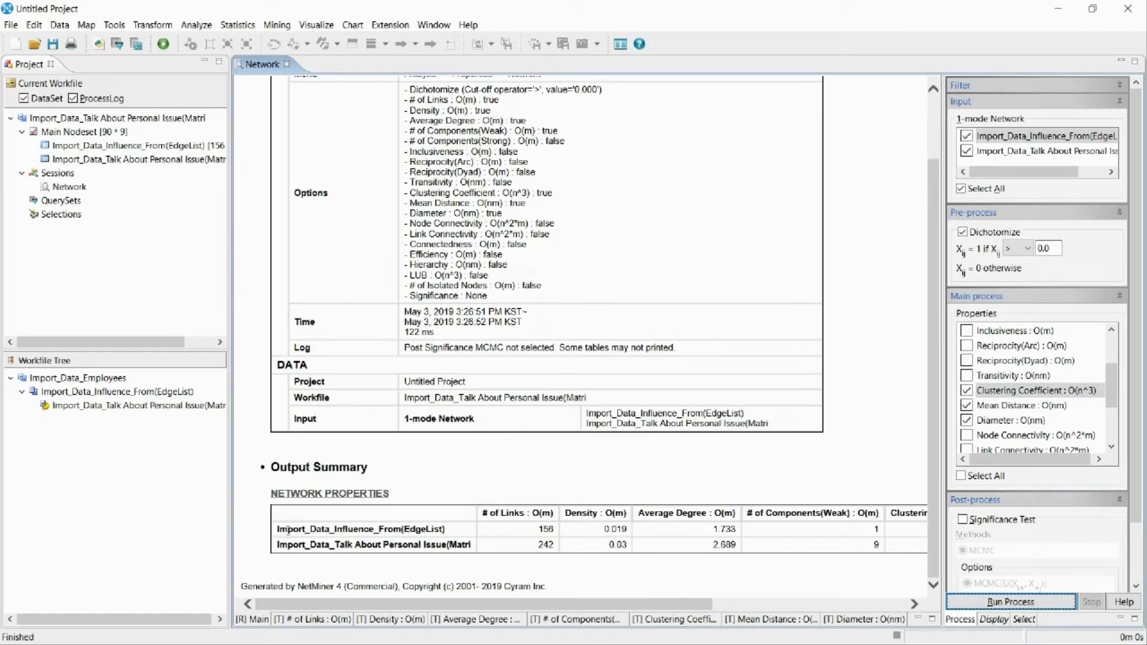
pyautogui.click(284, 530)
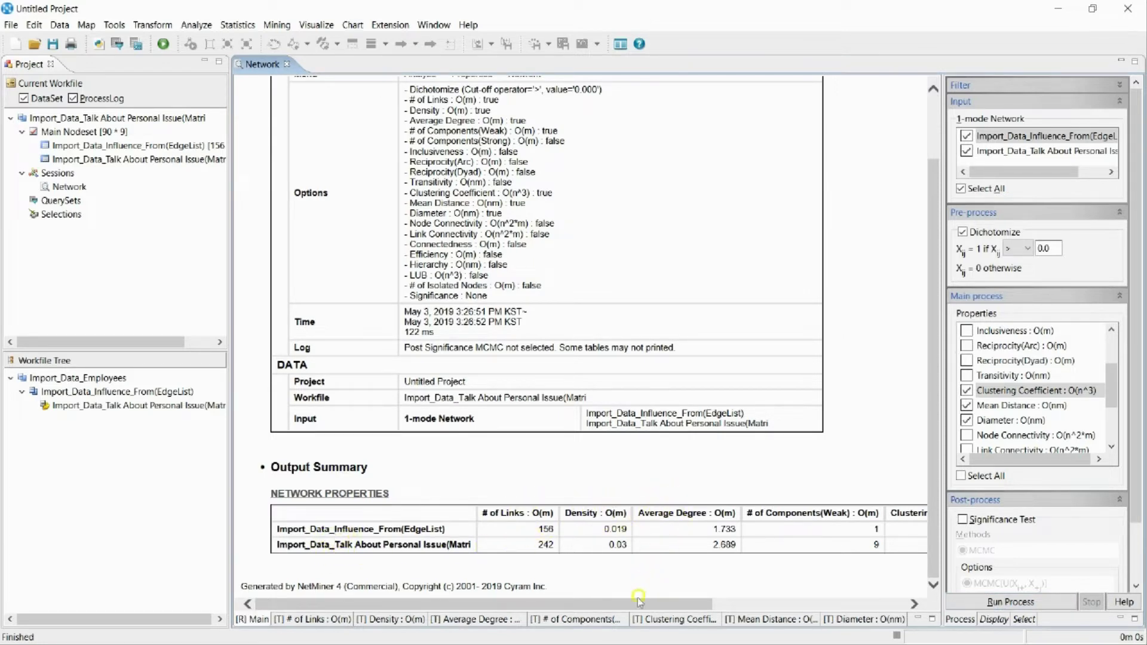
pyautogui.moveTo(638, 597); pyautogui.dragTo(743, 604)
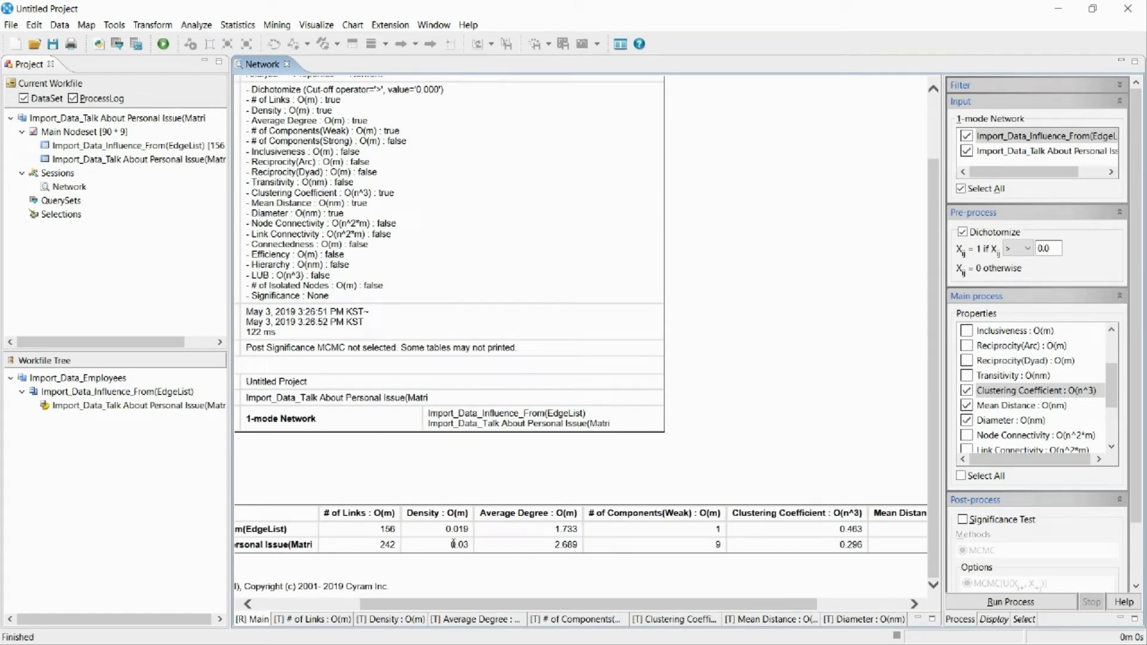
# - Highlight talk density 0.03, average degree 2.689, mean distance 4.929 and influence clustering 0.463
pyautogui.moveTo(432, 549); pyautogui.dragTo(469, 549)
pyautogui.moveTo(553, 545); pyautogui.dragTo(589, 547)
pyautogui.moveTo(622, 603); pyautogui.dragTo(715, 604)
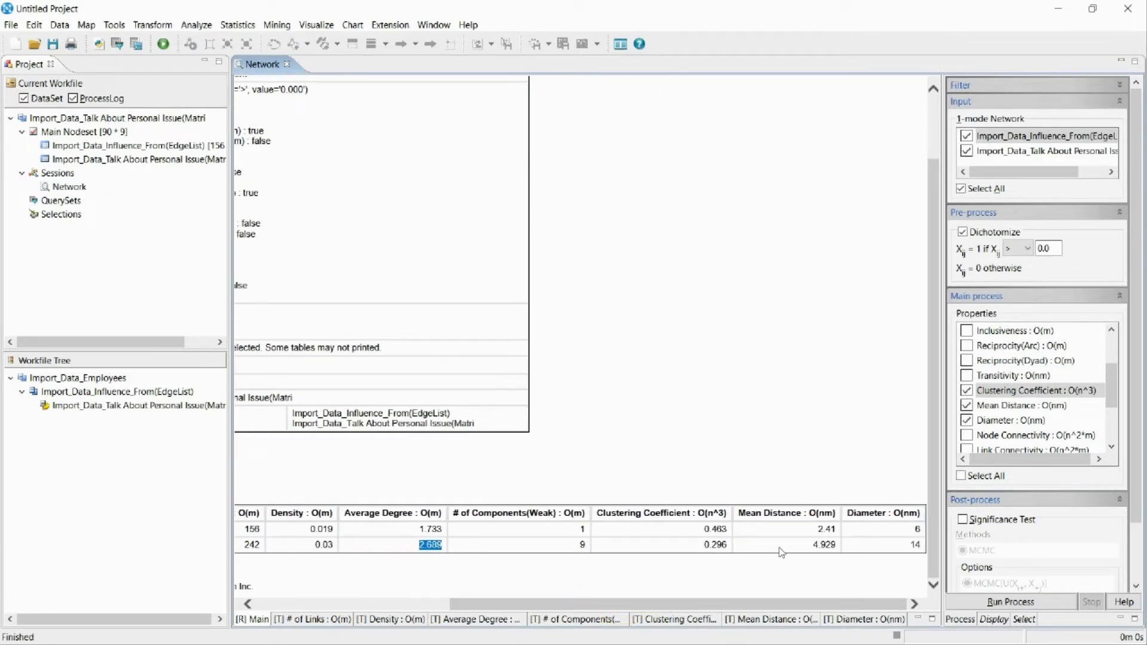
pyautogui.moveTo(782, 552); pyautogui.dragTo(840, 547)
pyautogui.click(902, 549)
pyautogui.moveTo(691, 533); pyautogui.dragTo(728, 536)
pyautogui.click(729, 472)
# - Run degree centrality on the Influence network and show the per-node In/Out-Degree table
pyautogui.click(202, 29)
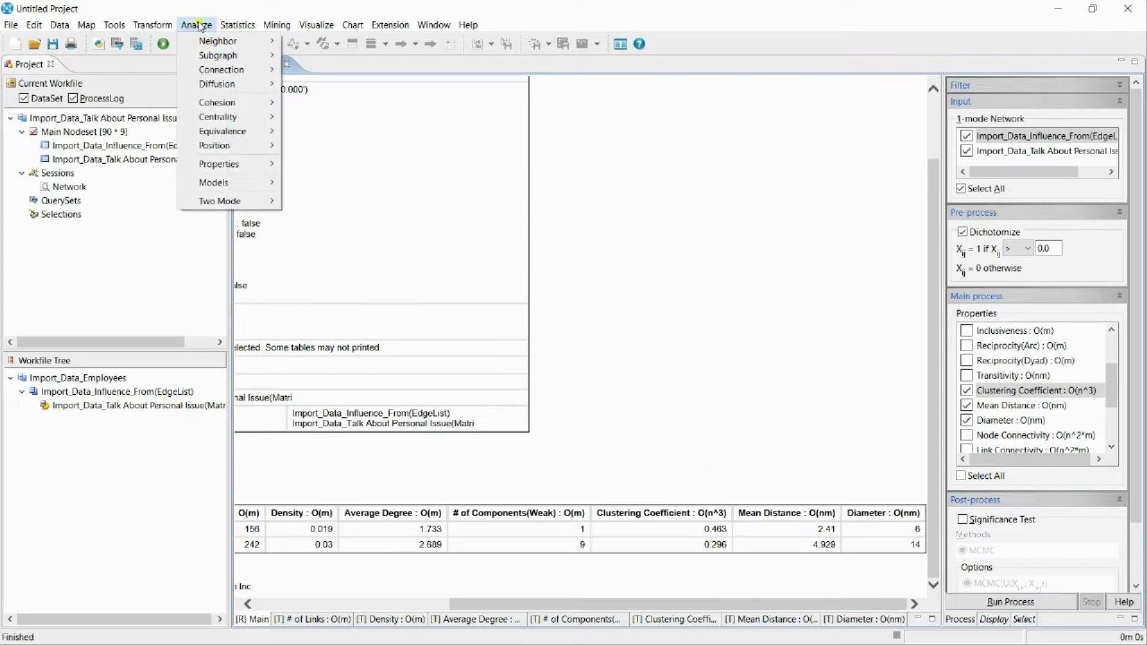
pyautogui.moveTo(227, 117)
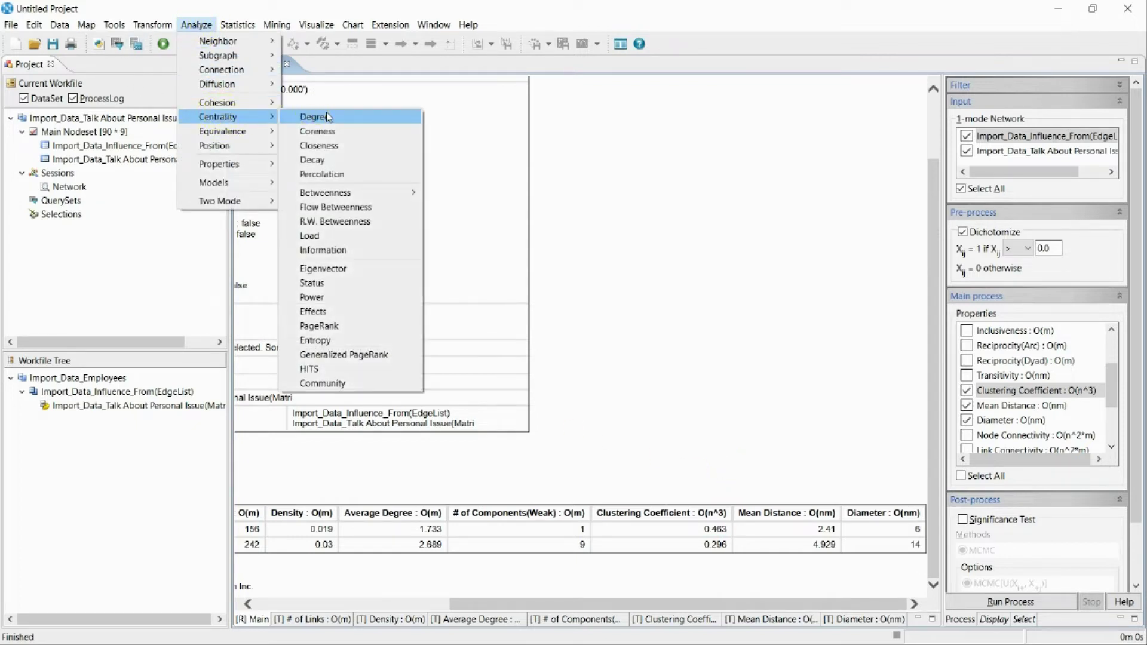
pyautogui.click(327, 116)
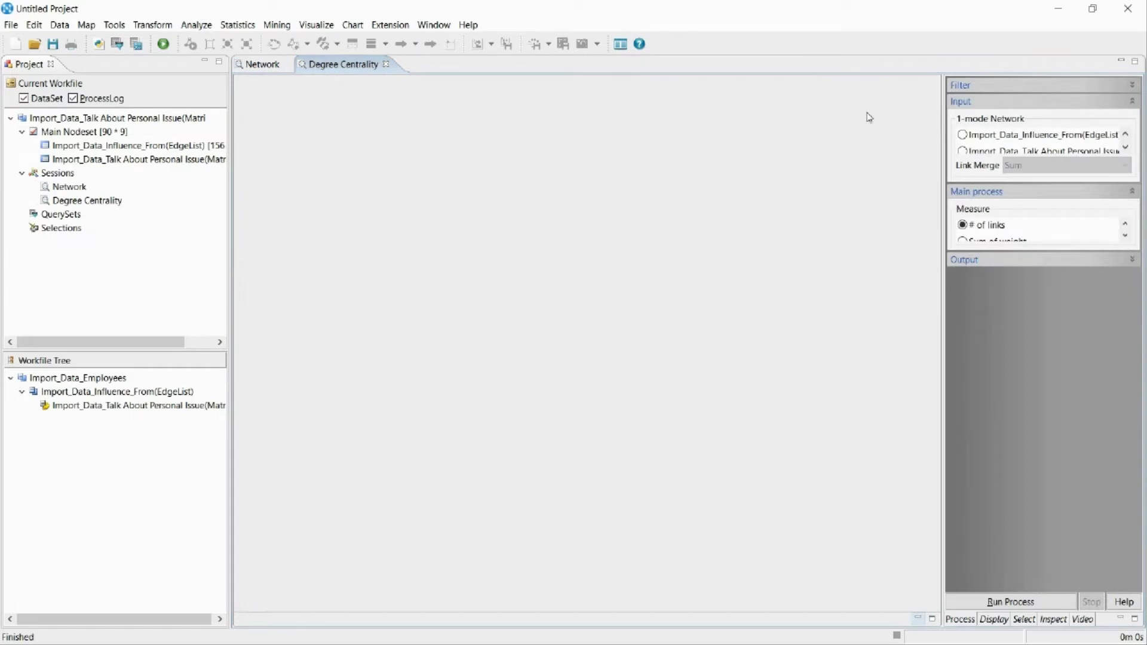
pyautogui.click(962, 135)
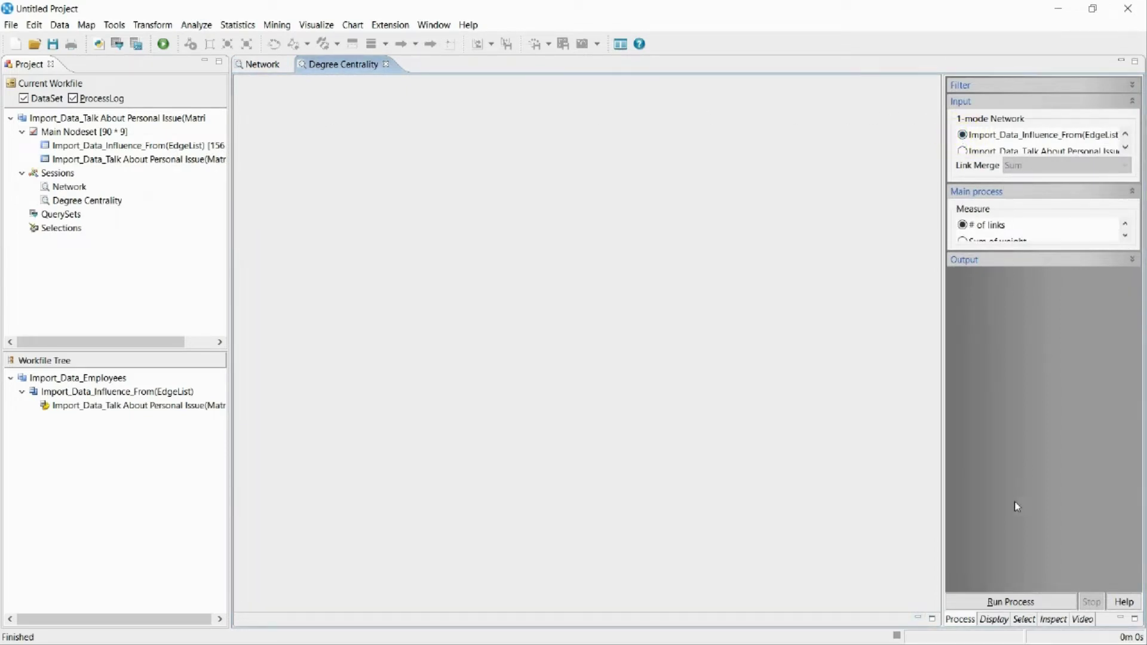
pyautogui.click(993, 602)
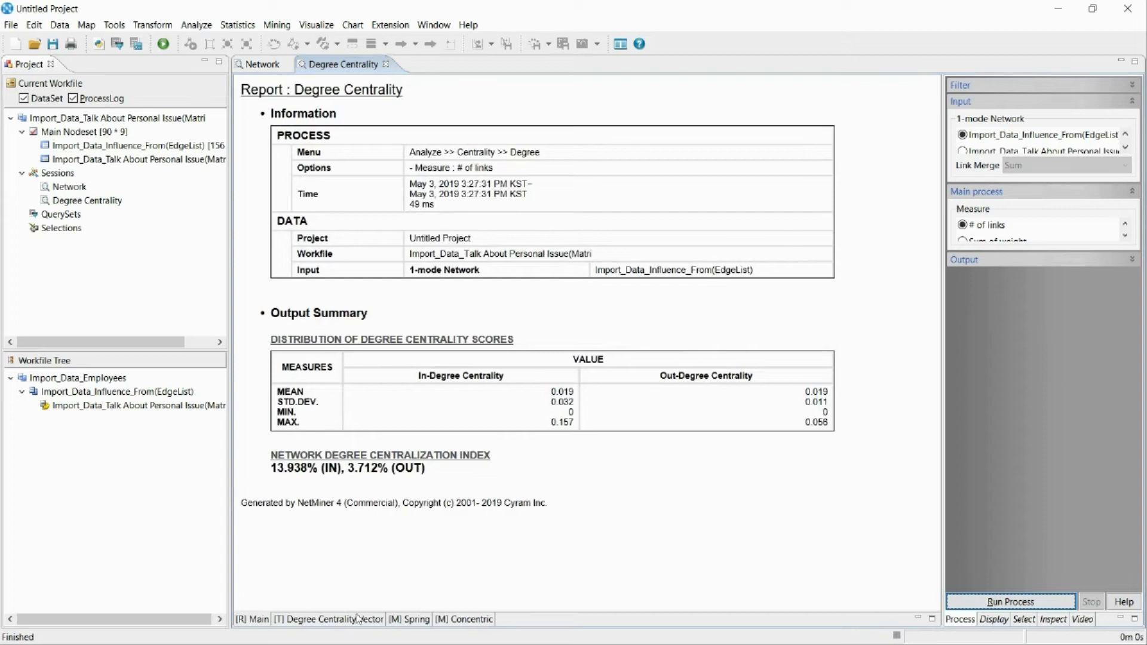
pyautogui.click(357, 619)
pyautogui.moveTo(506, 97); pyautogui.dragTo(617, 92)
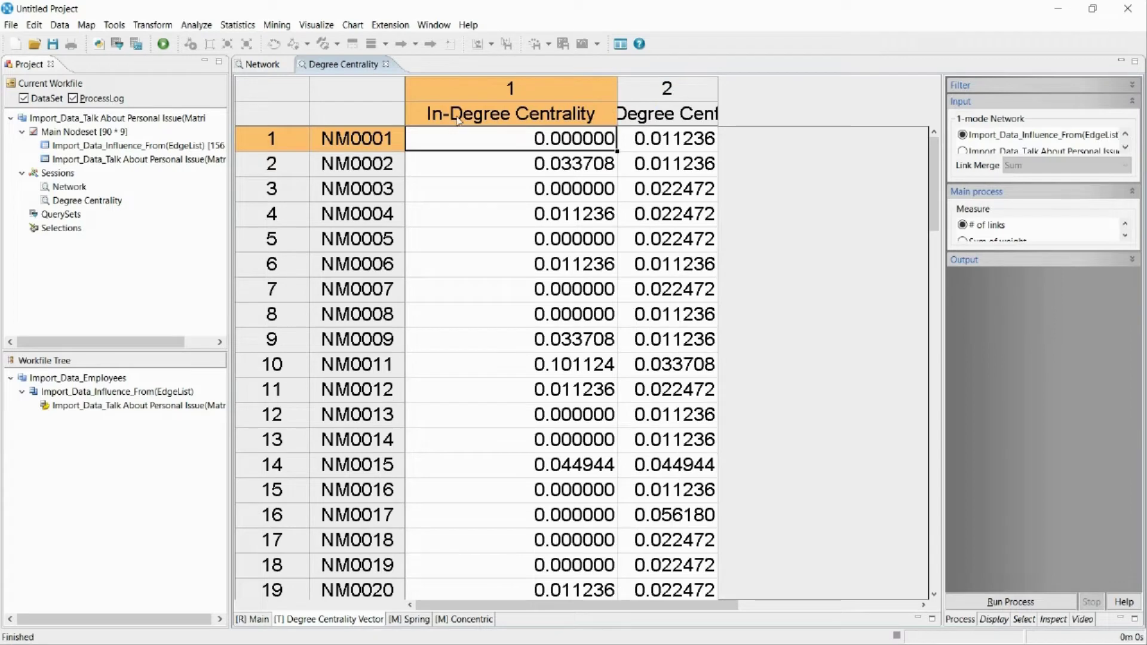
# - Sort by In-Degree Centrality in decreasing order, putting NM0047 (0.157303) first, and mark the top ten
pyautogui.click(471, 95)
pyautogui.rightClick(469, 92)
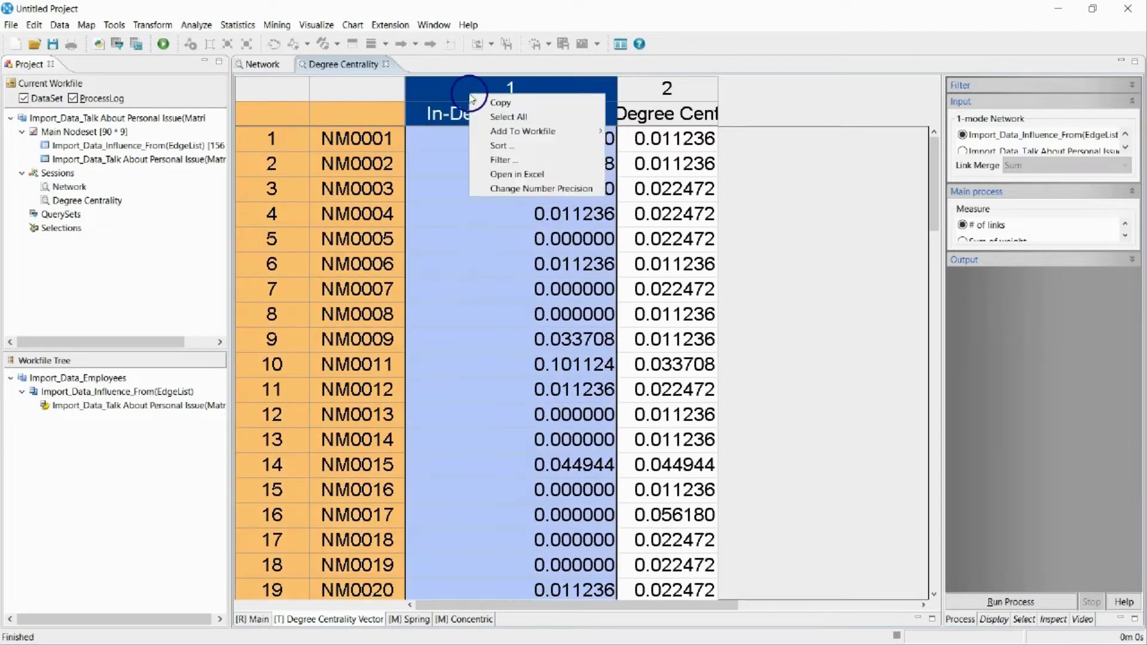
pyautogui.click(514, 147)
pyautogui.click(560, 326)
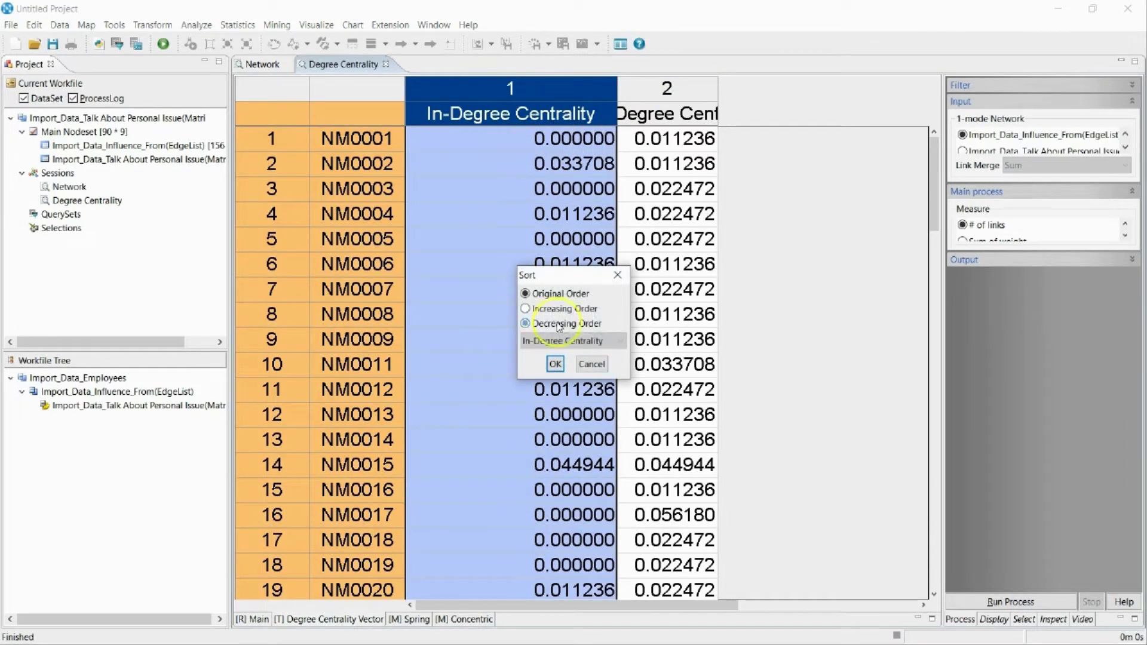
pyautogui.click(555, 366)
pyautogui.moveTo(387, 146); pyautogui.dragTo(444, 377)
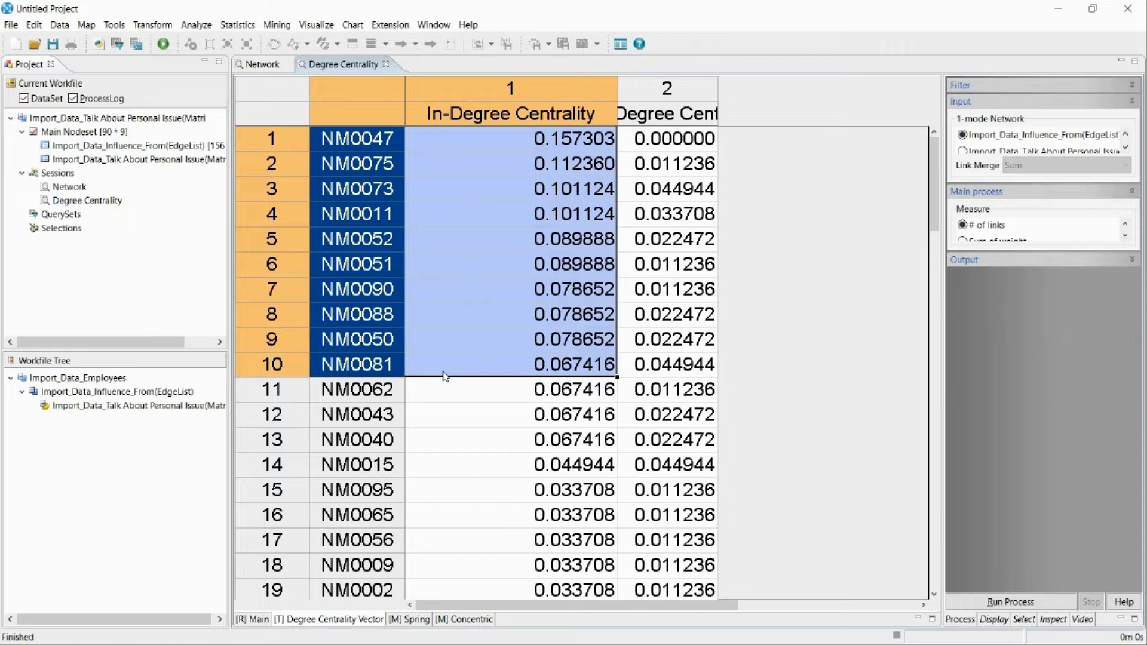
pyautogui.click(444, 375)
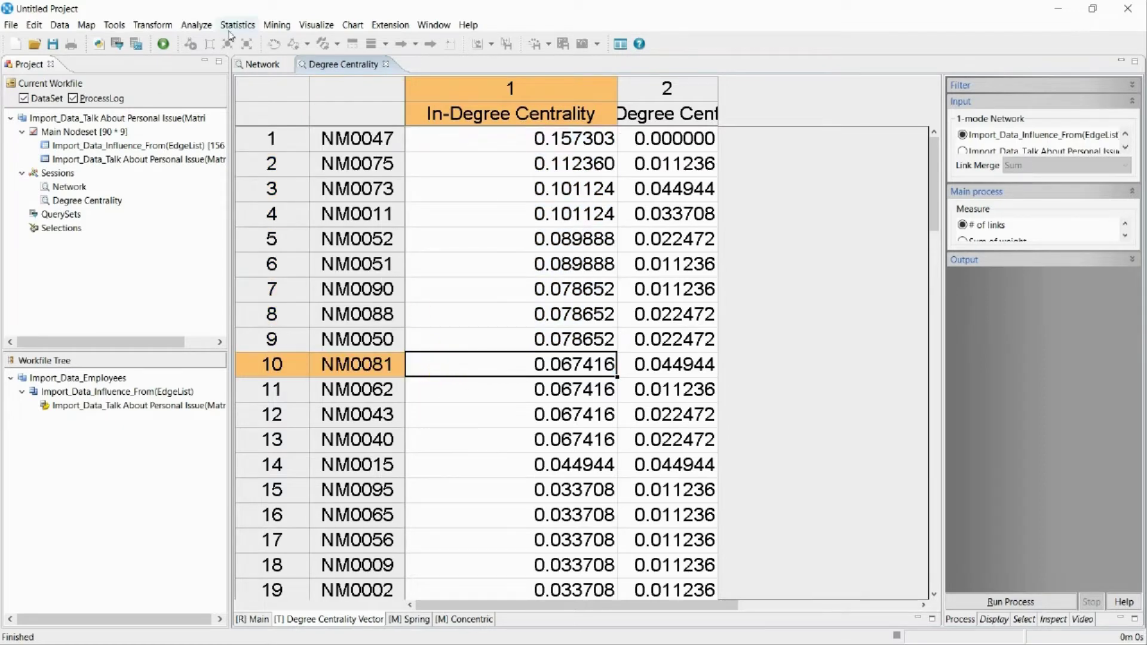
pyautogui.click(209, 28)
# - Run Blondel community detection with the Influence network as input
pyautogui.moveTo(219, 103)
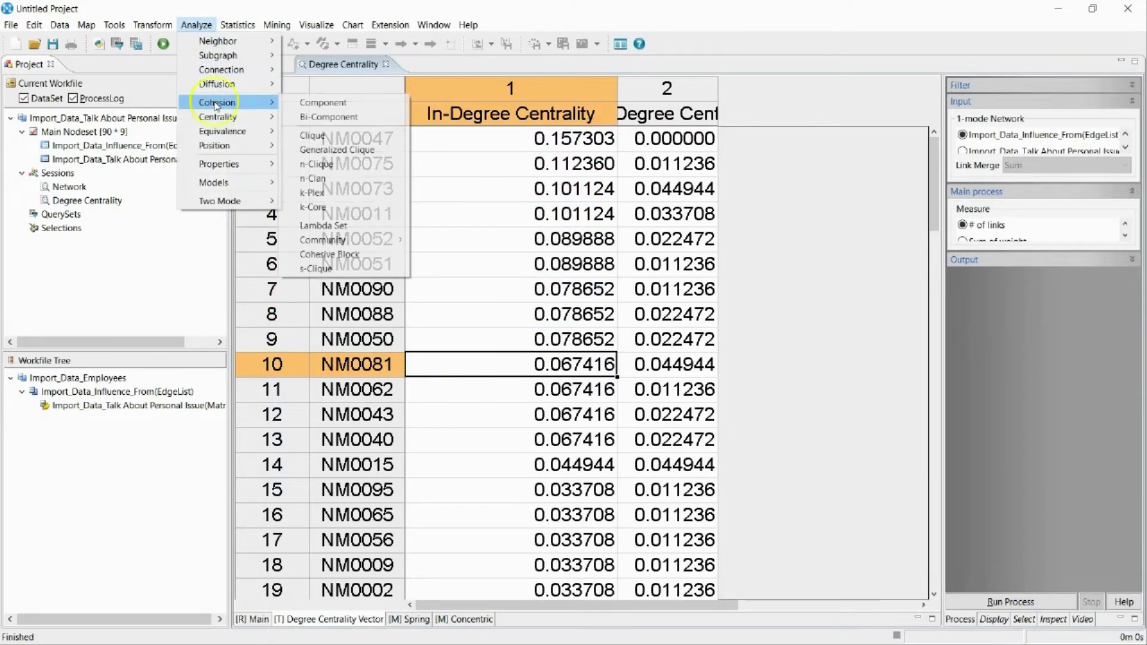
pyautogui.moveTo(334, 240)
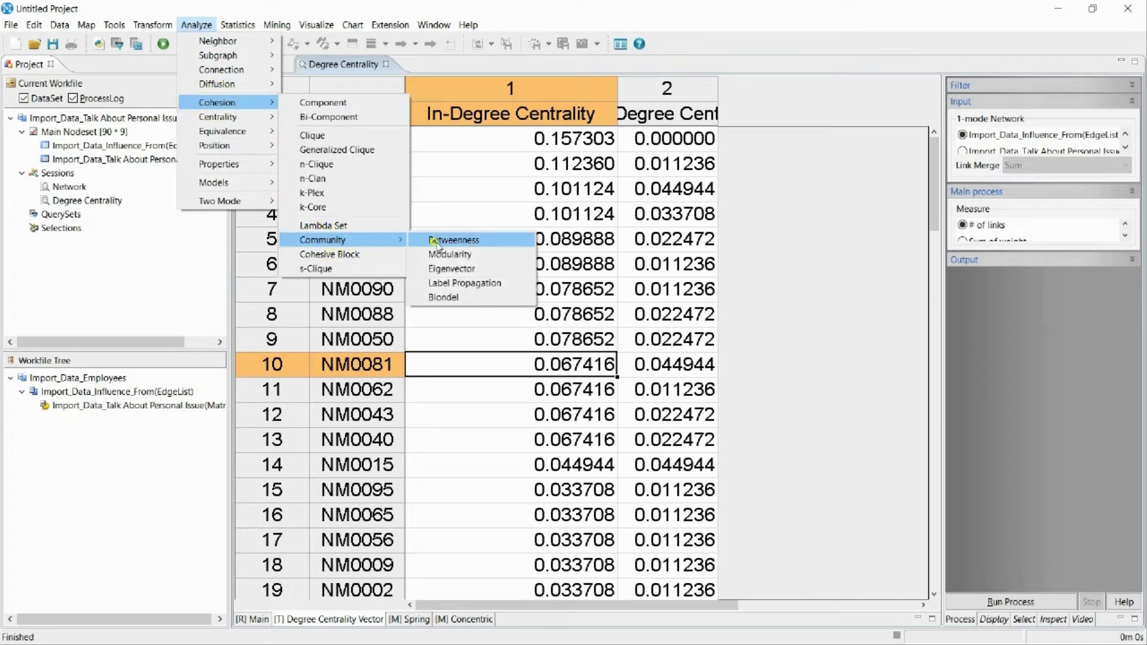
pyautogui.click(451, 299)
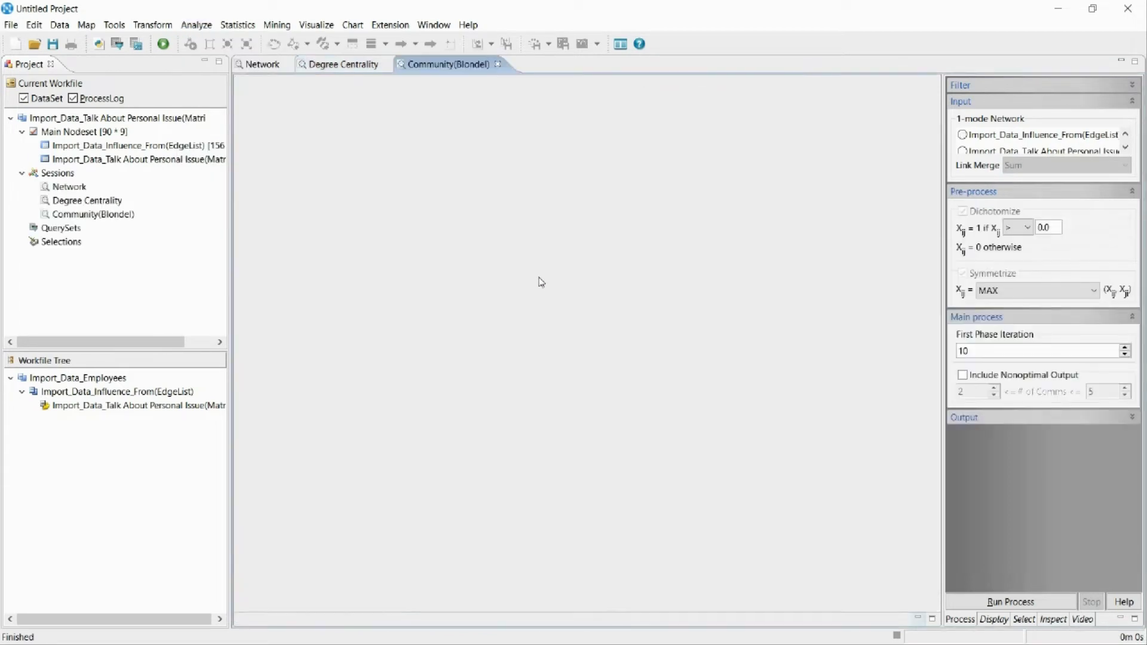
pyautogui.click(1036, 137)
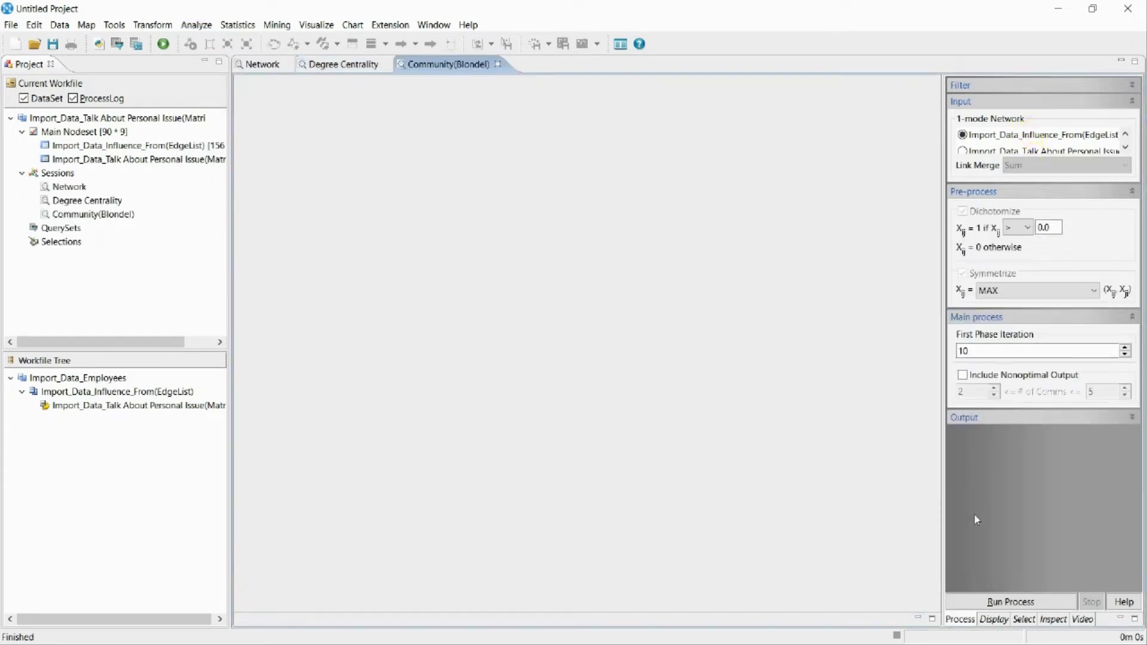
pyautogui.click(962, 602)
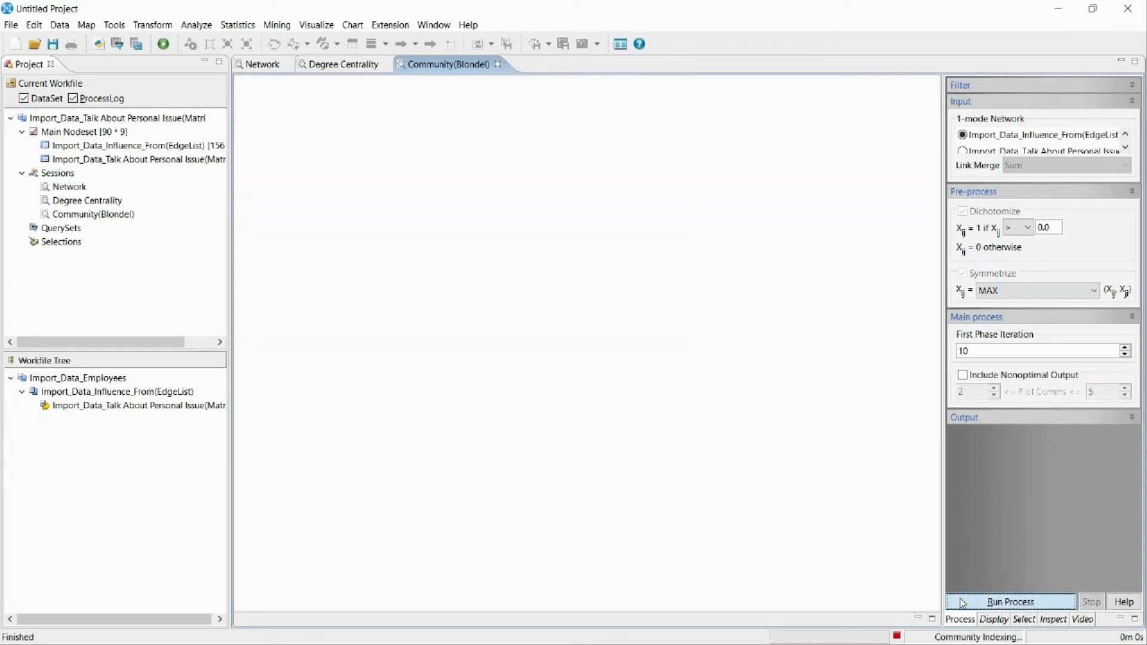
# - Show the Community Partition table and check community numbers for NM0001, NM0002, NM0006 and NM0011
pyautogui.click(306, 622)
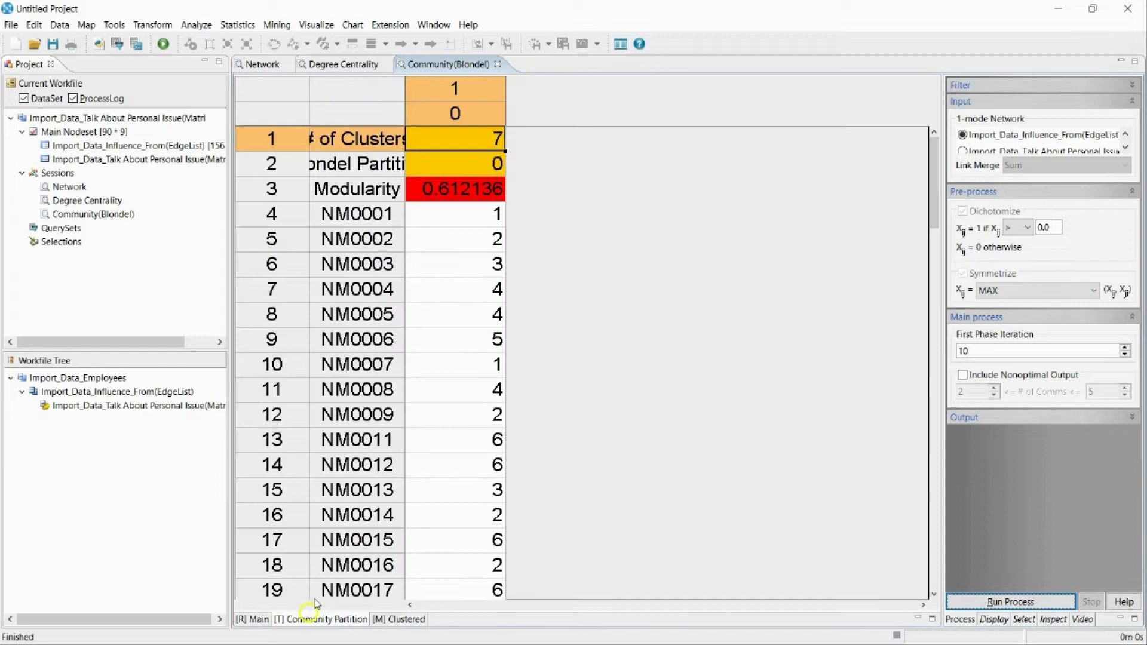
pyautogui.click(378, 220)
pyautogui.click(453, 224)
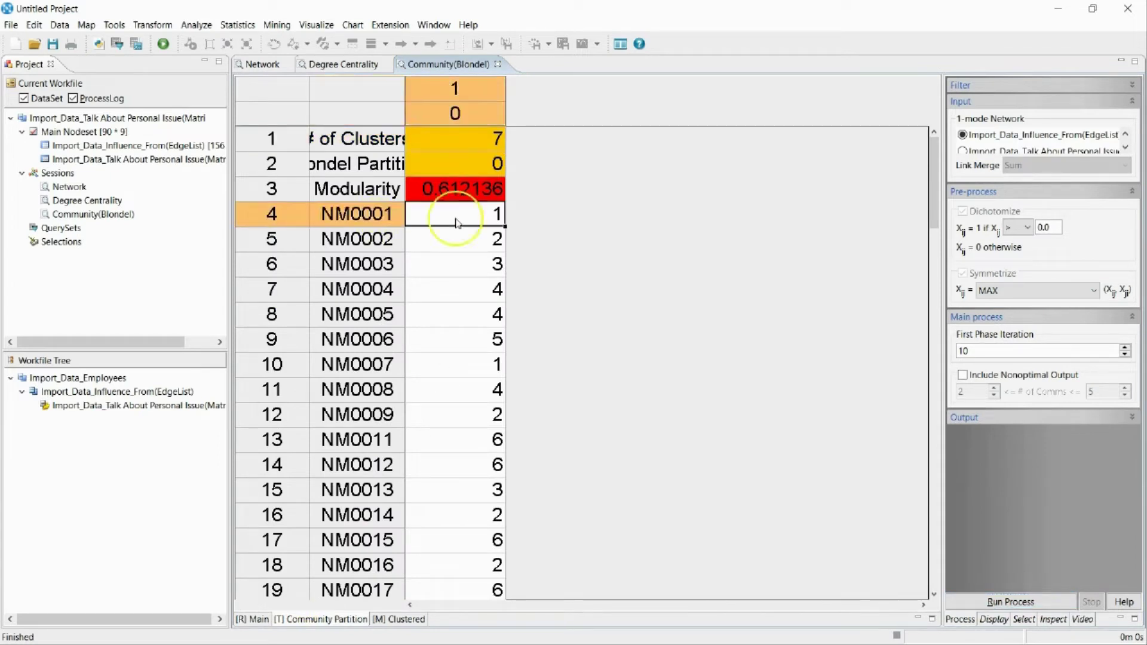
pyautogui.click(483, 139)
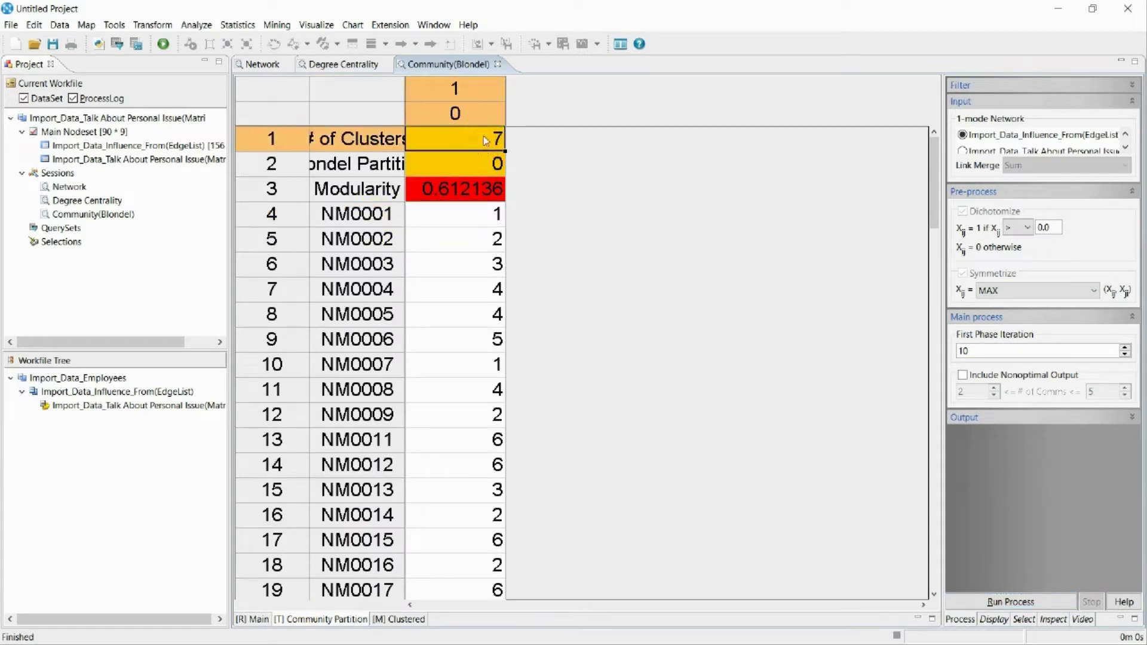
pyautogui.click(285, 215)
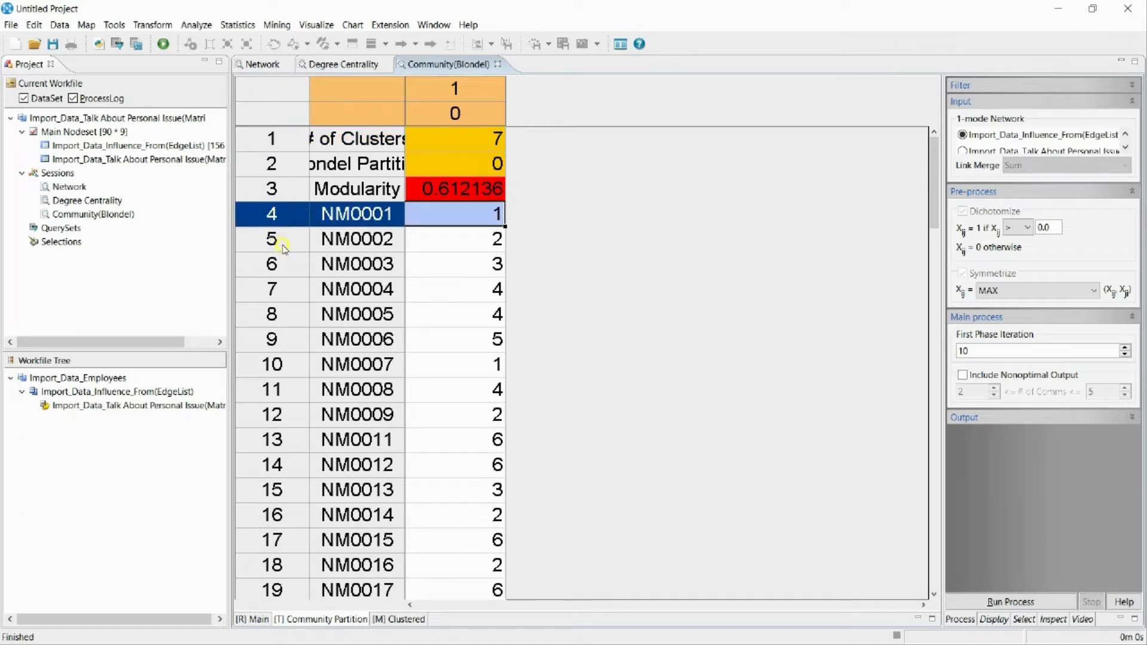
pyautogui.click(286, 248)
pyautogui.click(284, 349)
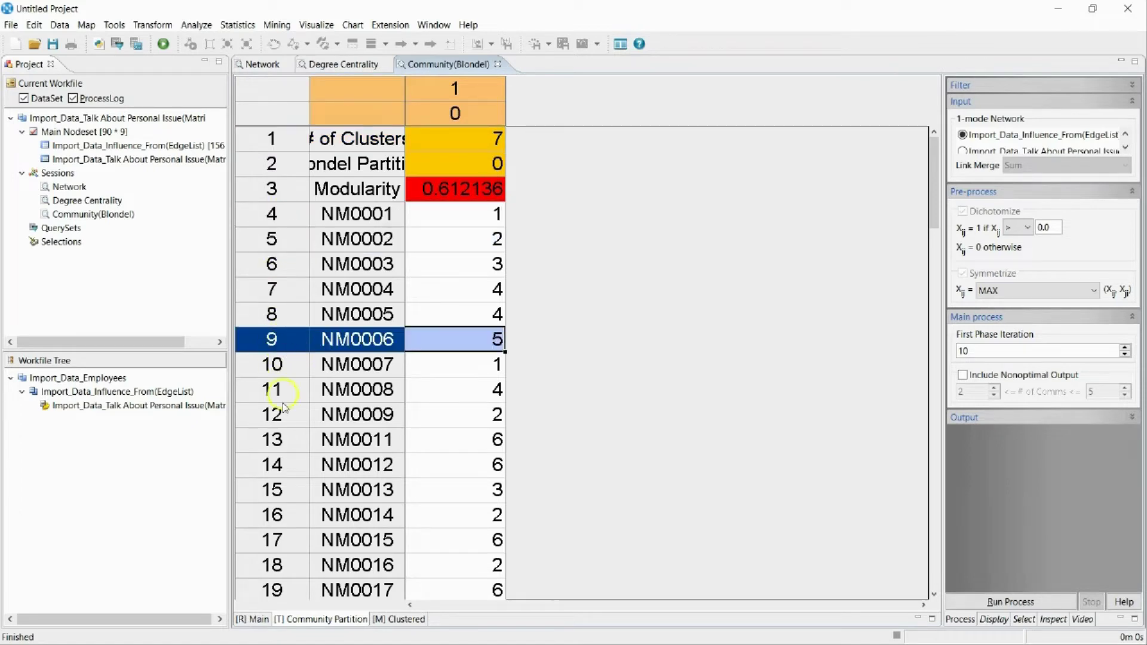
pyautogui.click(279, 442)
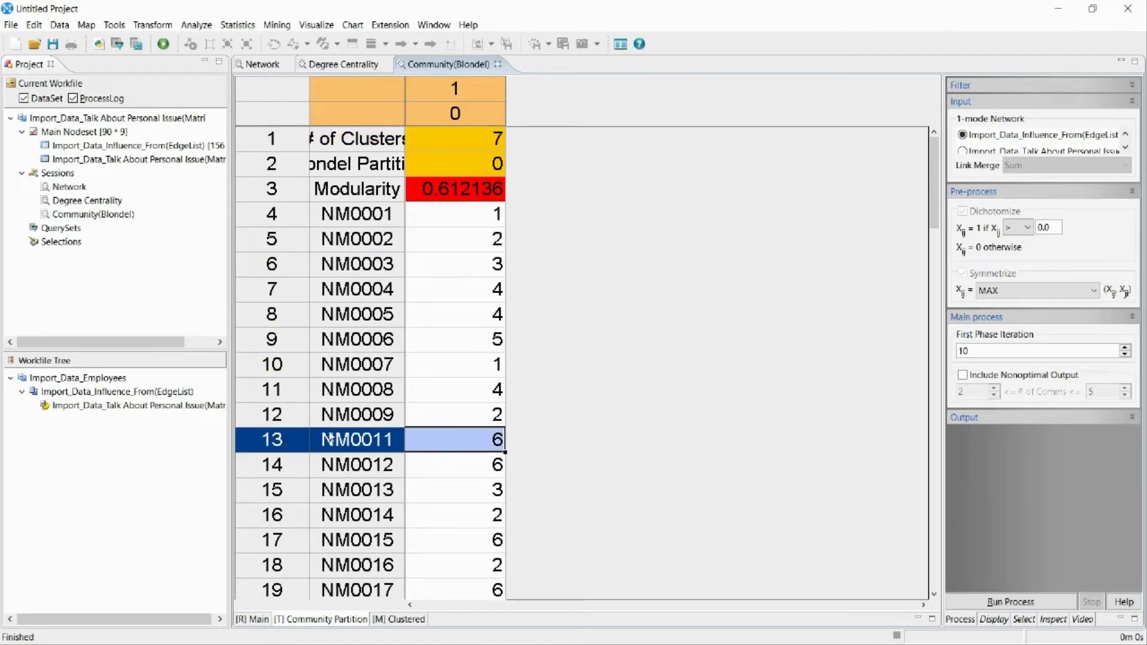
# - Add Blondel Partition 0 to the Main Nodeset as a node attribute named Community
pyautogui.click(443, 323)
pyautogui.rightClick(443, 324)
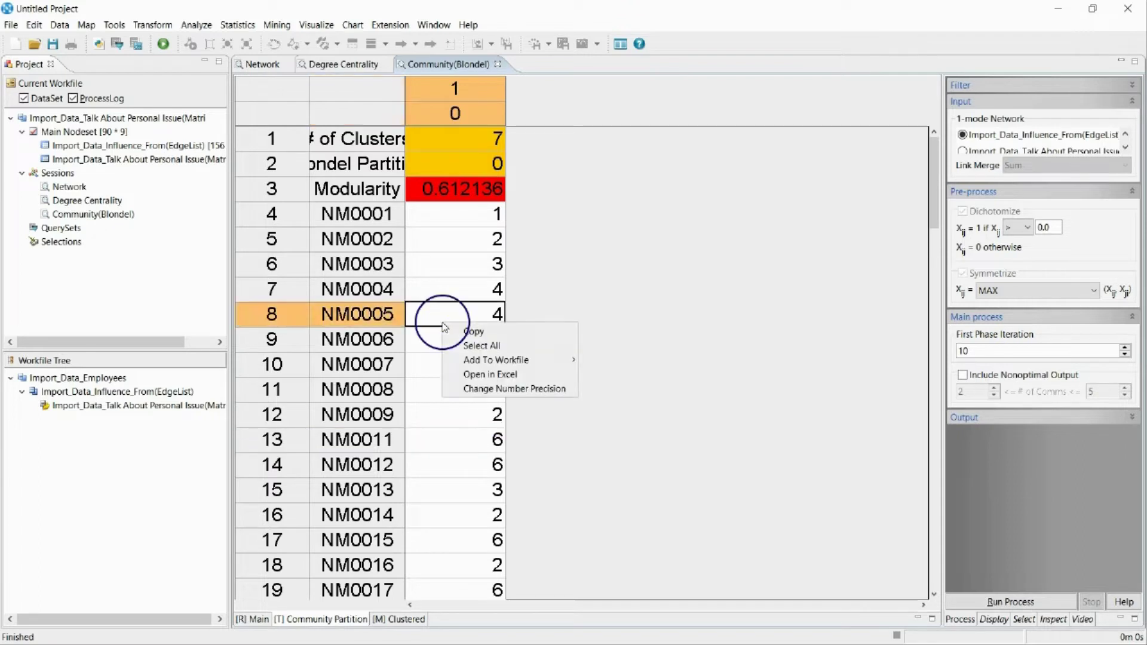
pyautogui.moveTo(481, 364)
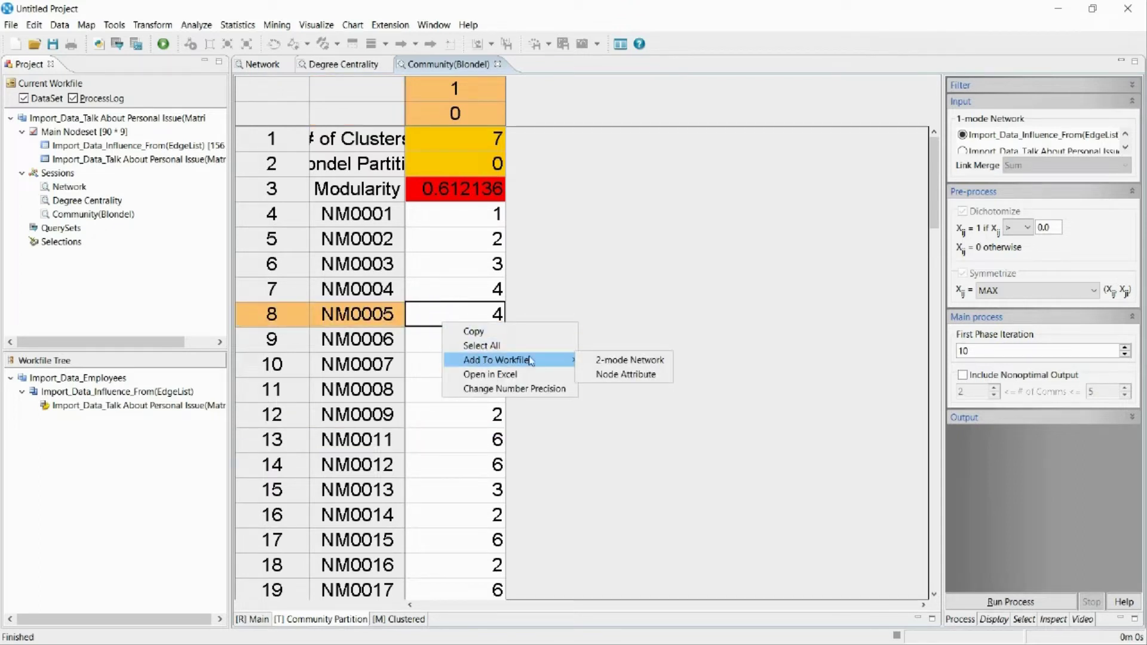
pyautogui.click(609, 374)
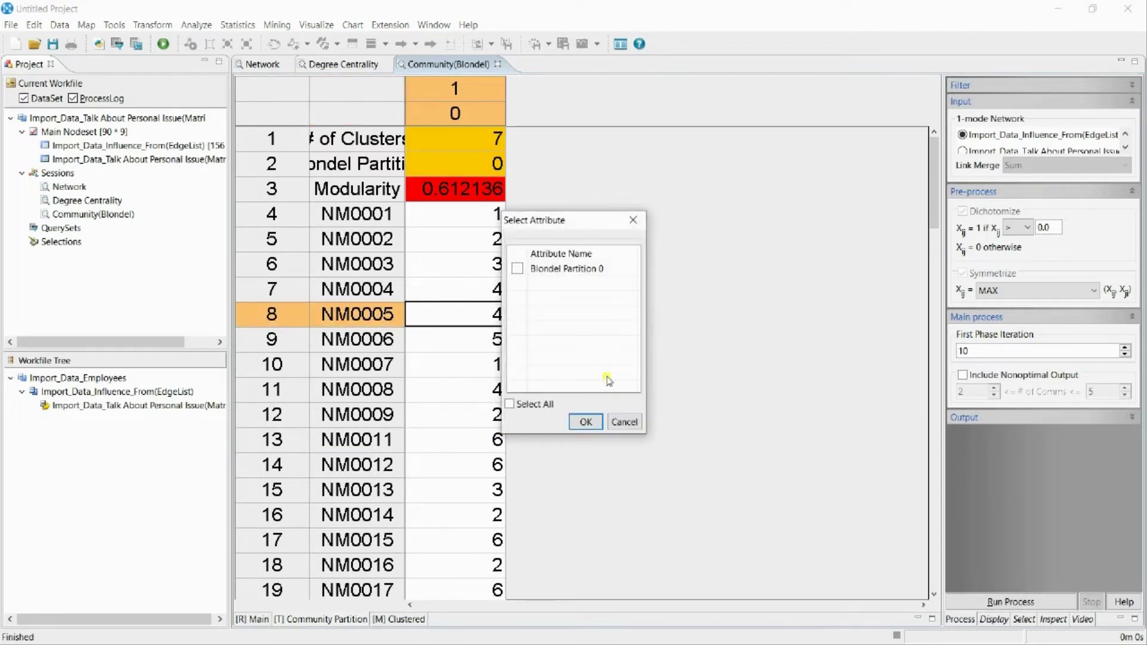
pyautogui.click(517, 268)
pyautogui.click(543, 267)
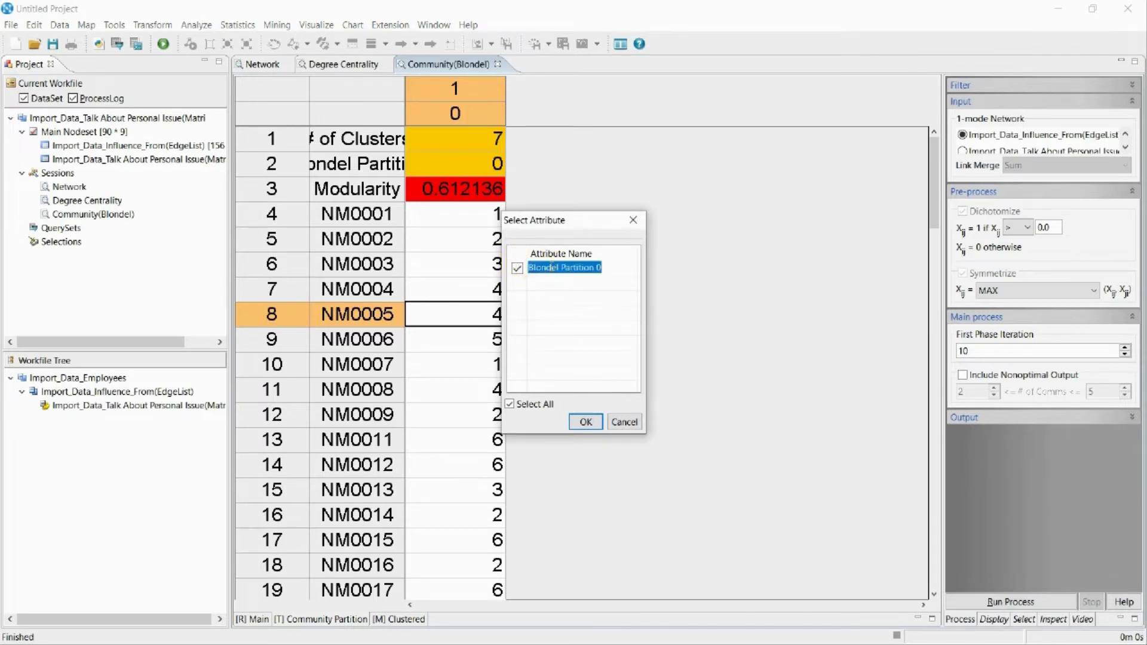
pyautogui.write('communit')
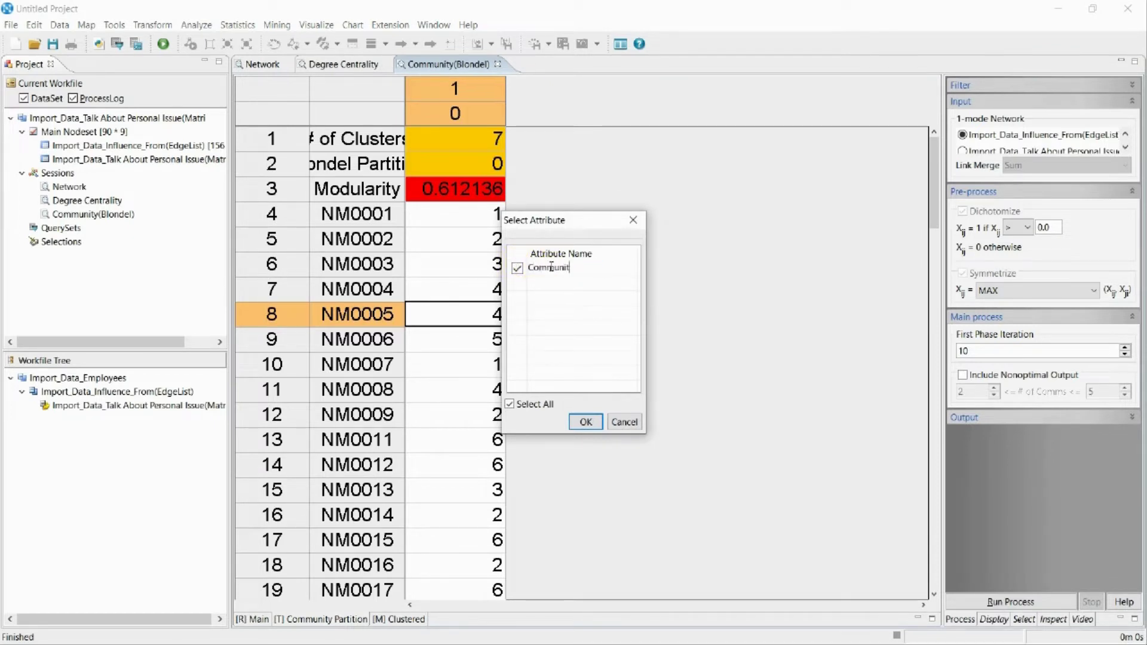
pyautogui.write('y')
pyautogui.press('Return')
pyautogui.click(598, 423)
pyautogui.click(614, 359)
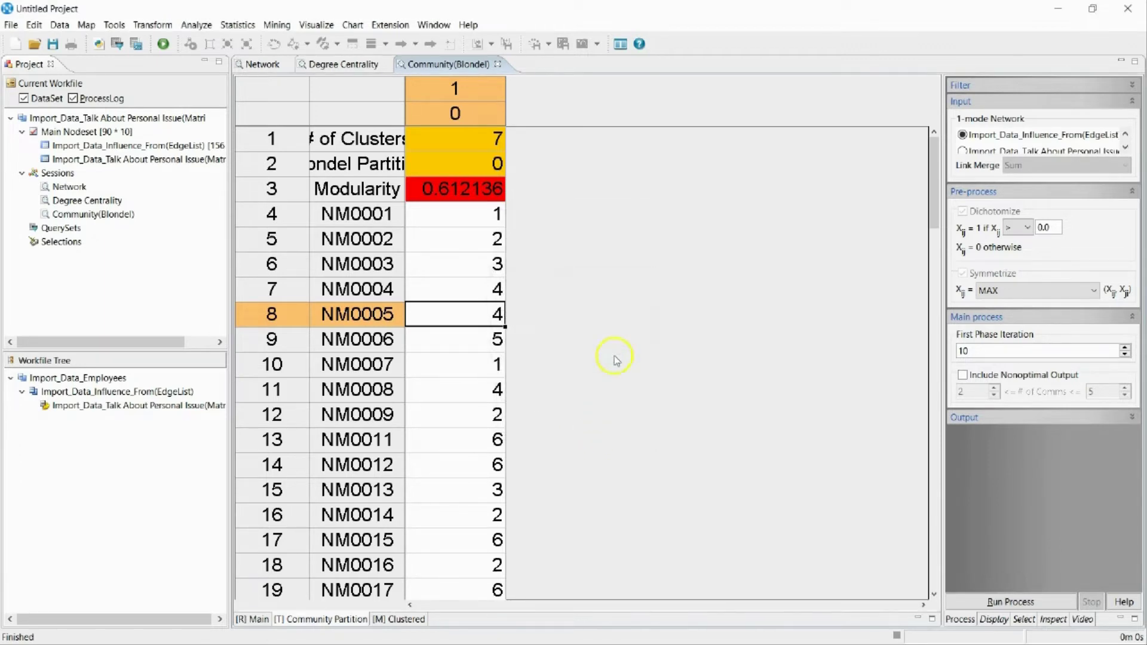
# - From the Degree Centrality results, add In-Degree Centrality to the Main Nodeset as a node attribute
pyautogui.click(361, 65)
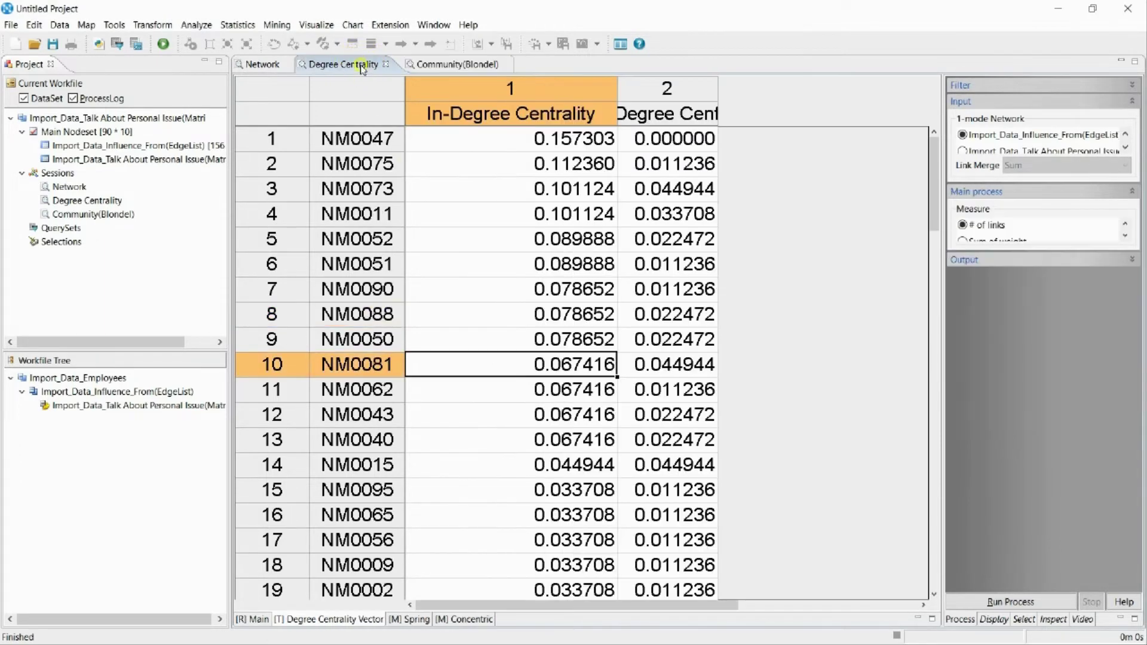
pyautogui.rightClick(505, 215)
pyautogui.moveTo(598, 255)
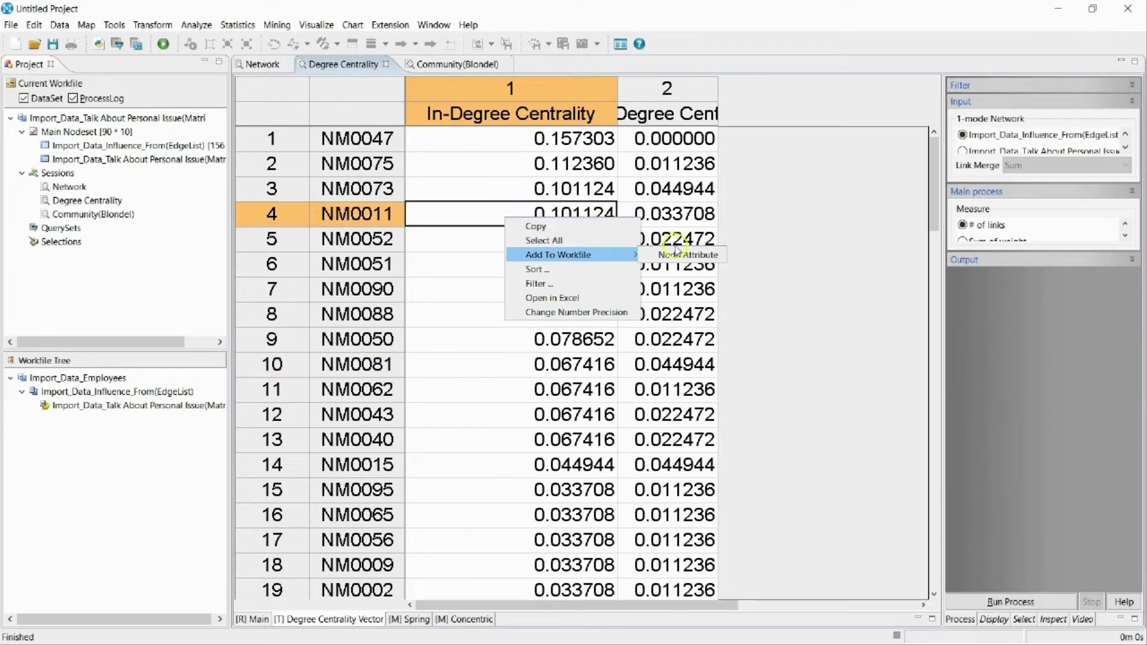
pyautogui.click(678, 257)
pyautogui.click(517, 269)
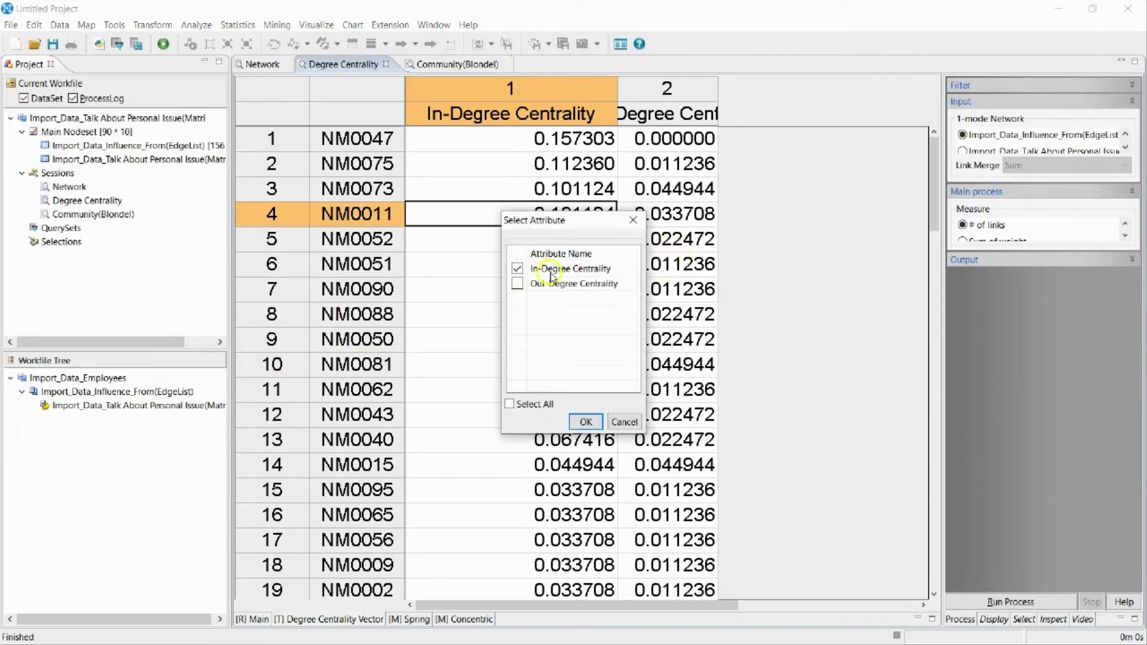
pyautogui.click(585, 421)
pyautogui.click(604, 357)
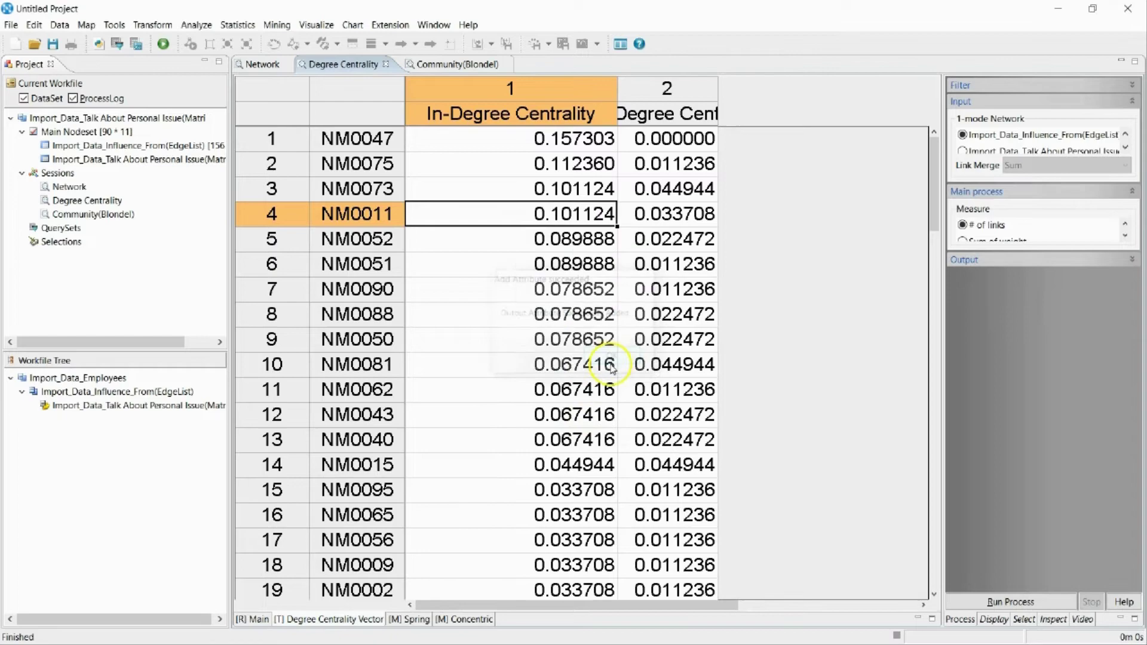
# - Open the Main Nodeset table and check the nodes' new Community values
pyautogui.doubleClick(116, 132)
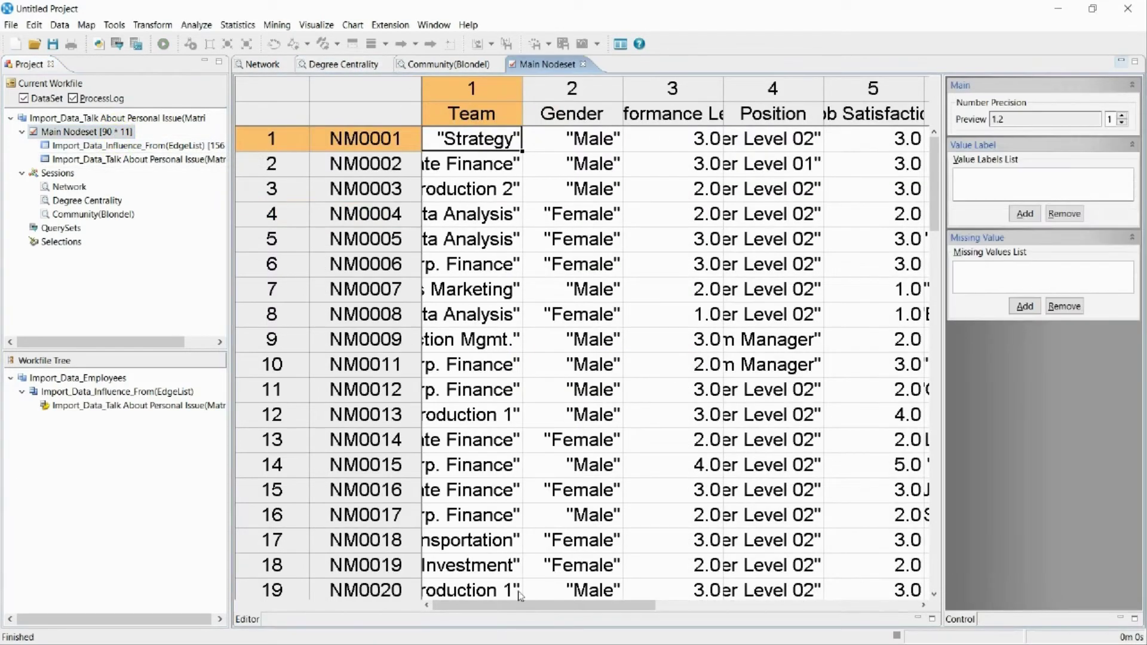
pyautogui.moveTo(484, 605); pyautogui.dragTo(786, 597)
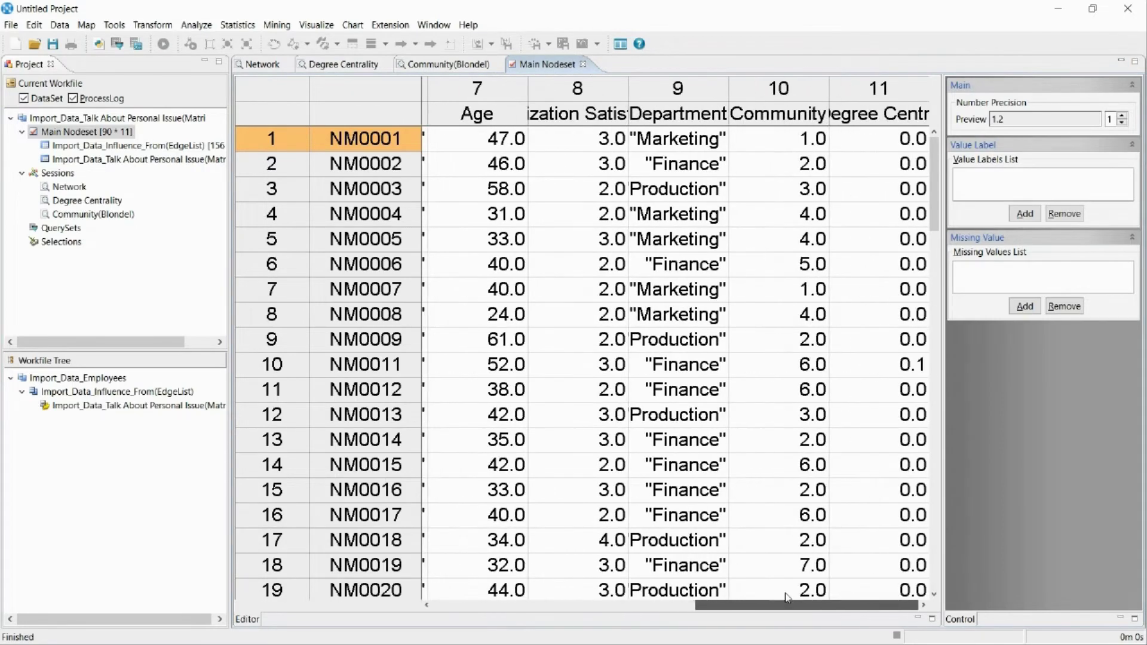
pyautogui.click(802, 213)
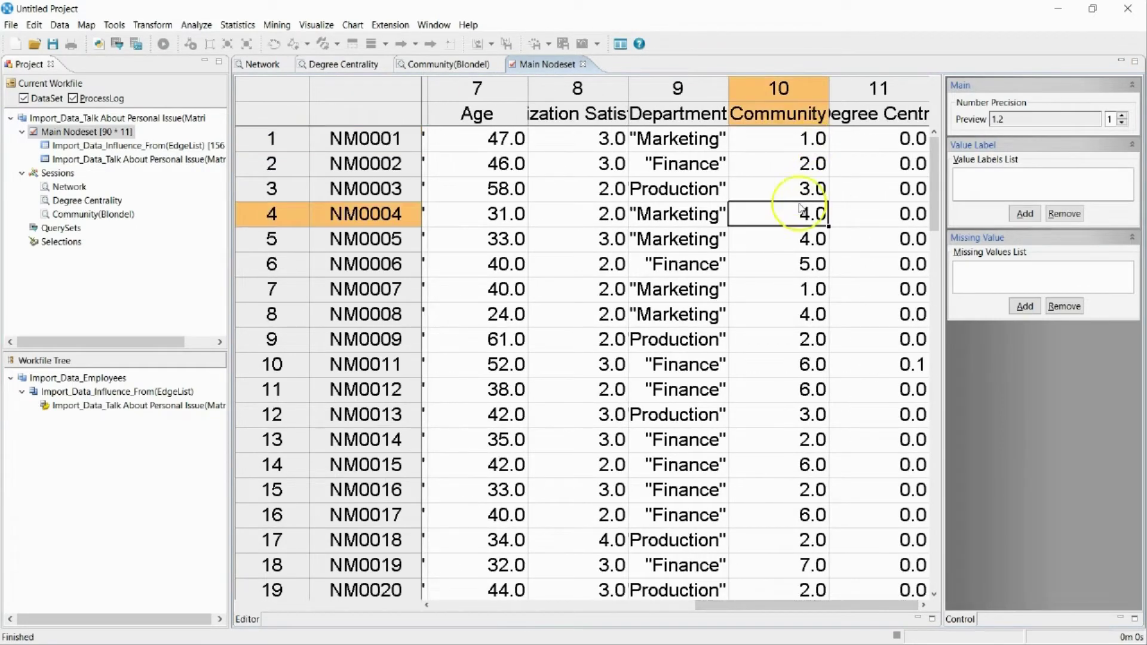
pyautogui.click(801, 263)
# - Raise the table's number precision to 4 decimals and check the In-Degree Centrality scores
pyautogui.click(885, 90)
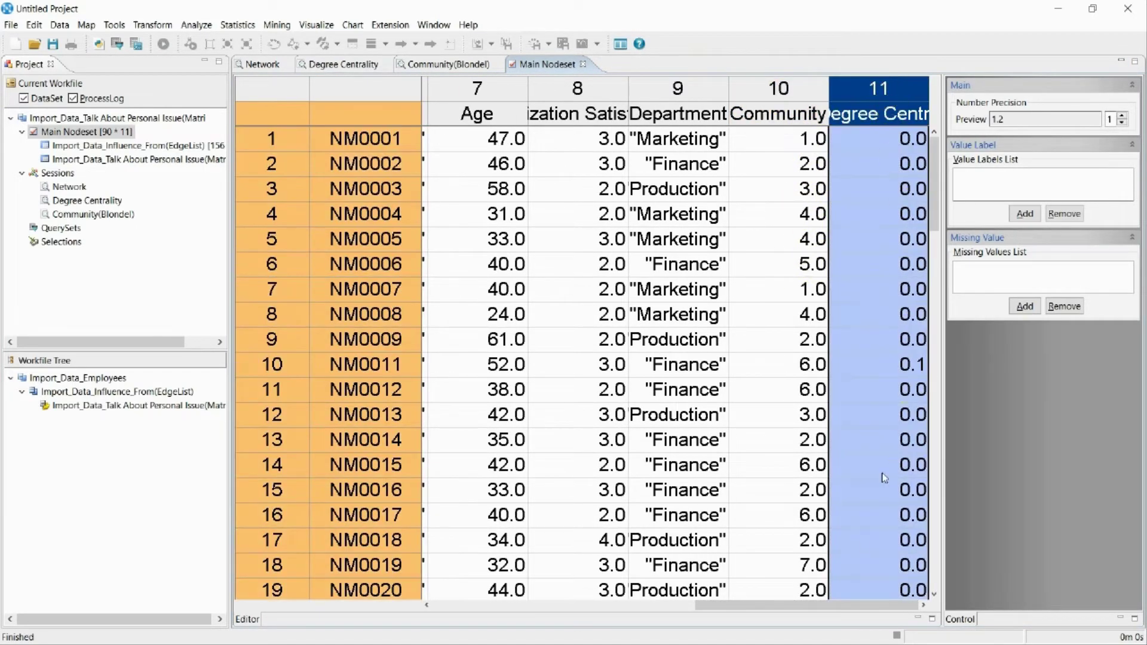
pyautogui.click(1123, 117)
pyautogui.click(1123, 116)
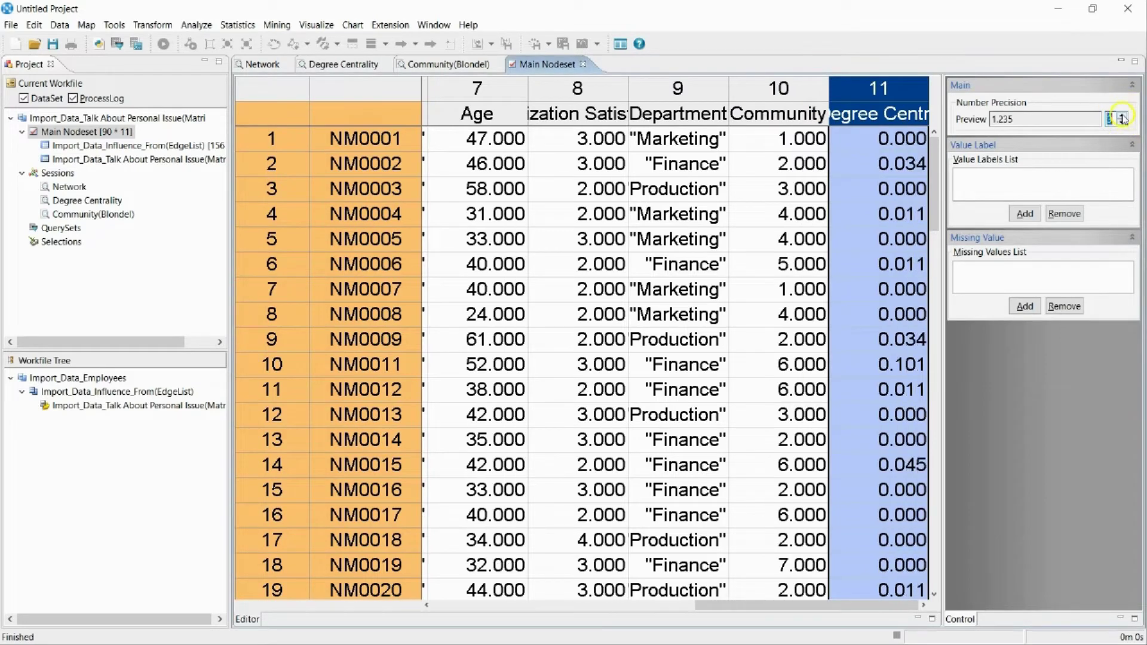
pyautogui.click(1123, 117)
pyautogui.click(872, 239)
pyautogui.scroll(-8, 888, 203)
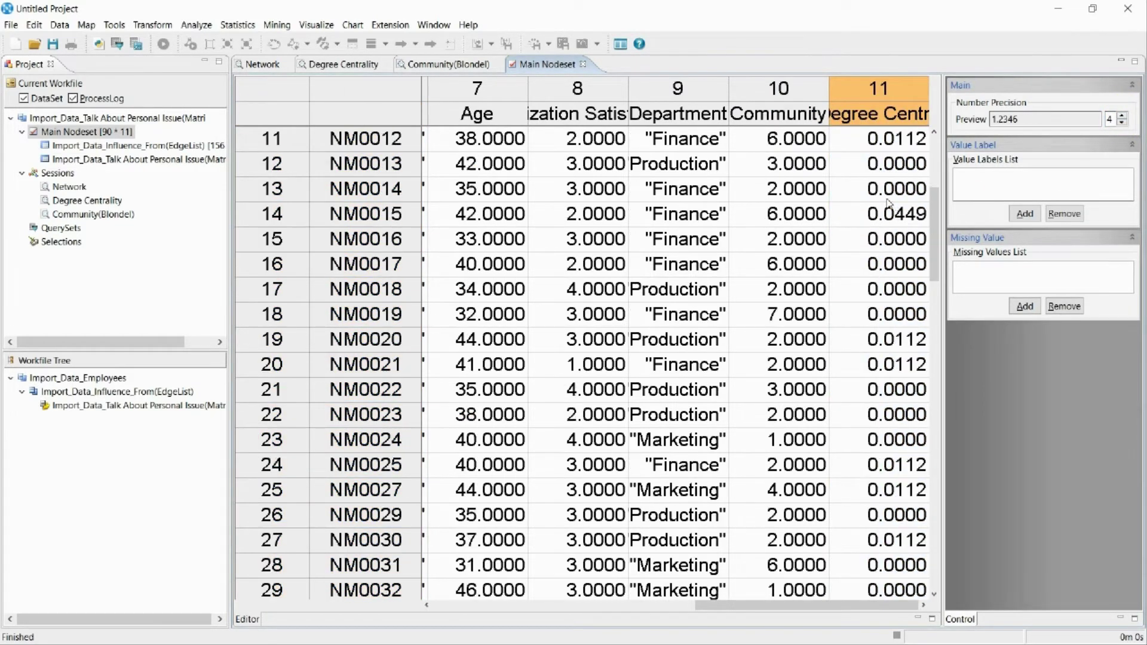
pyautogui.click(888, 213)
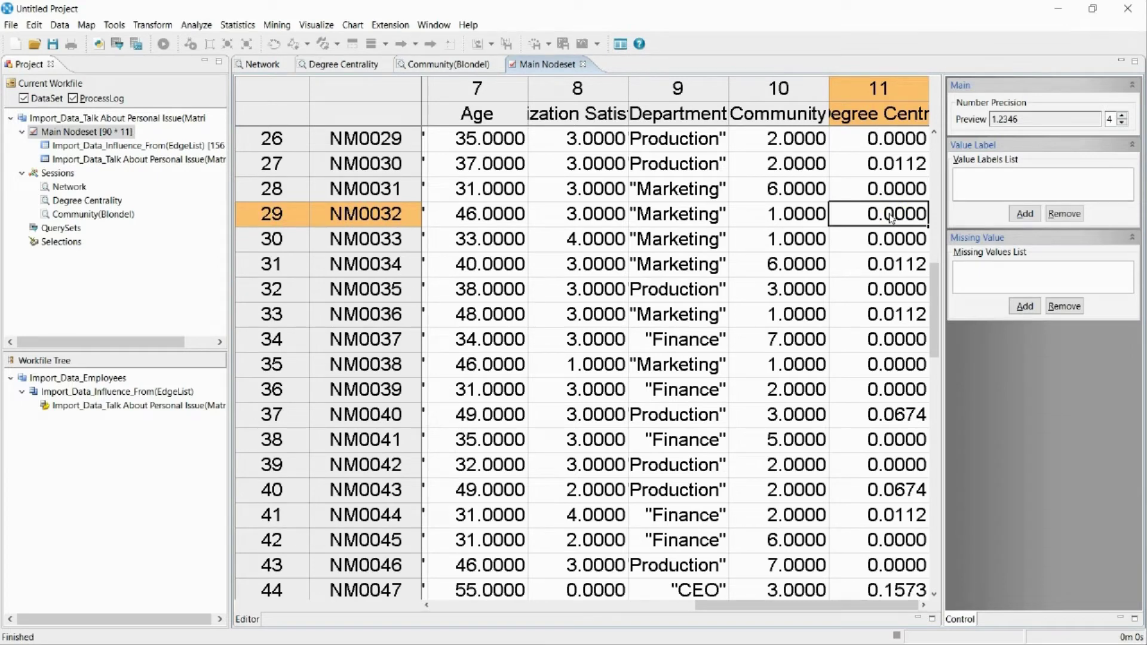
# - Lay out the network as a Clustered 2D map grouped by the Community attribute
pyautogui.click(304, 27)
pyautogui.click(361, 104)
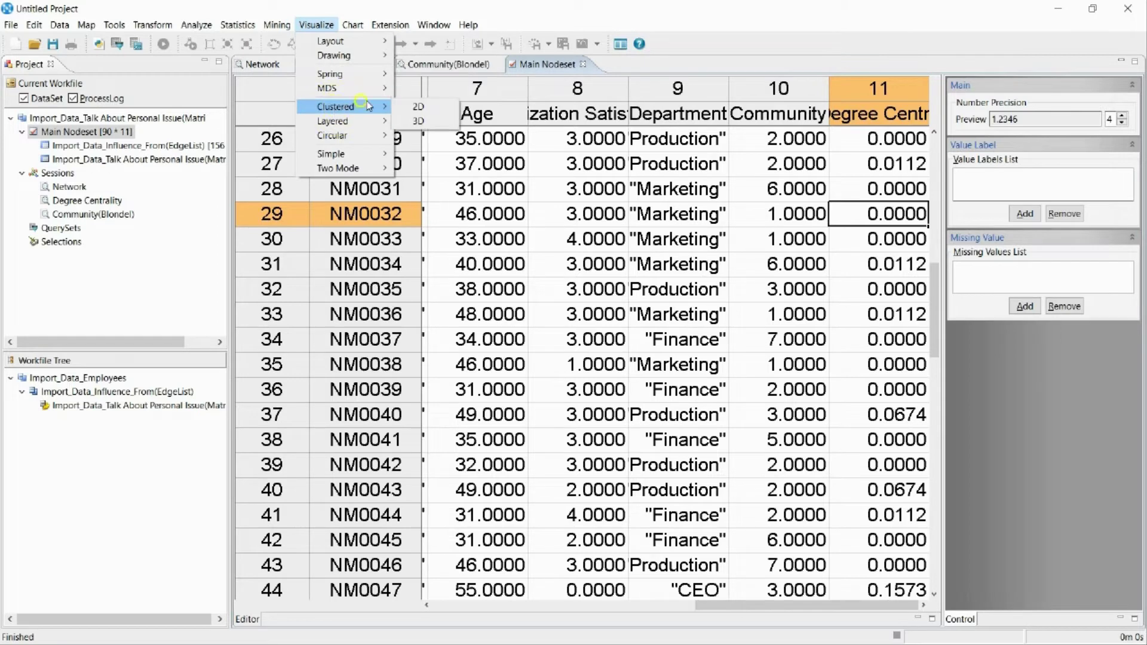
pyautogui.click(419, 106)
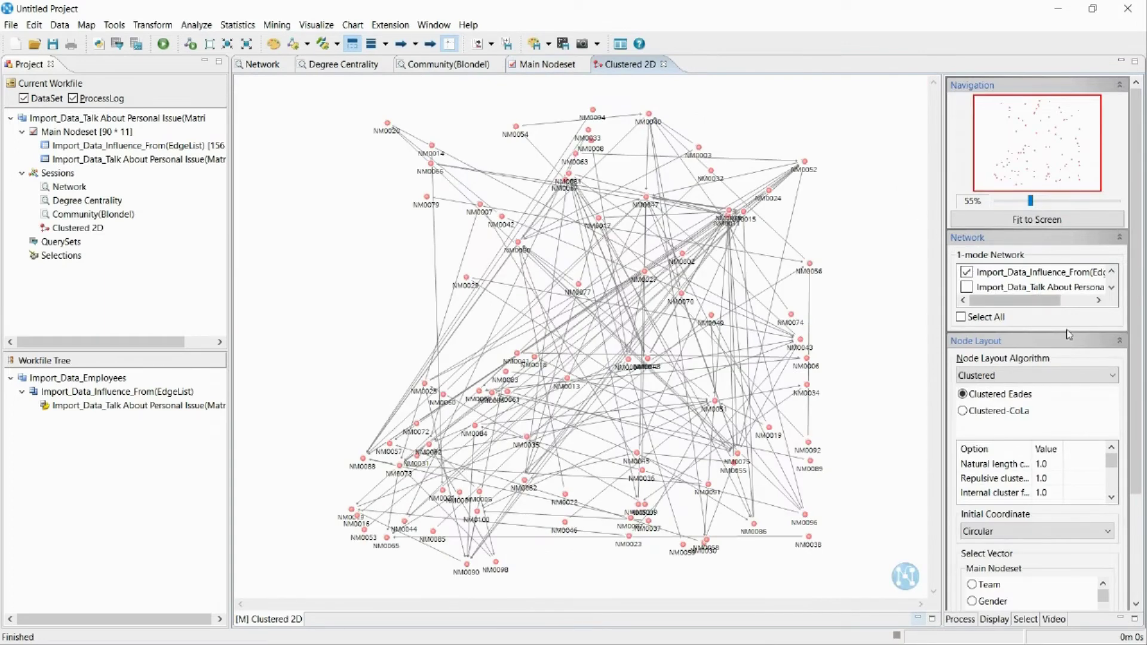
pyautogui.click(1137, 349)
pyautogui.moveTo(1137, 350); pyautogui.dragTo(1104, 477)
pyautogui.click(1007, 470)
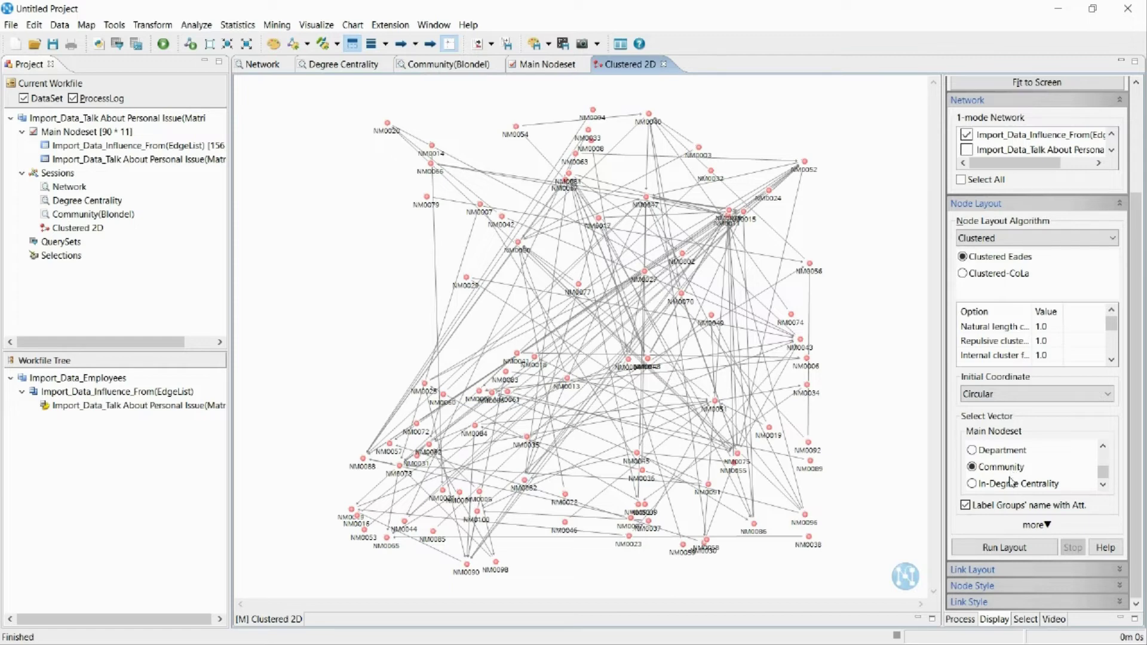
pyautogui.click(991, 549)
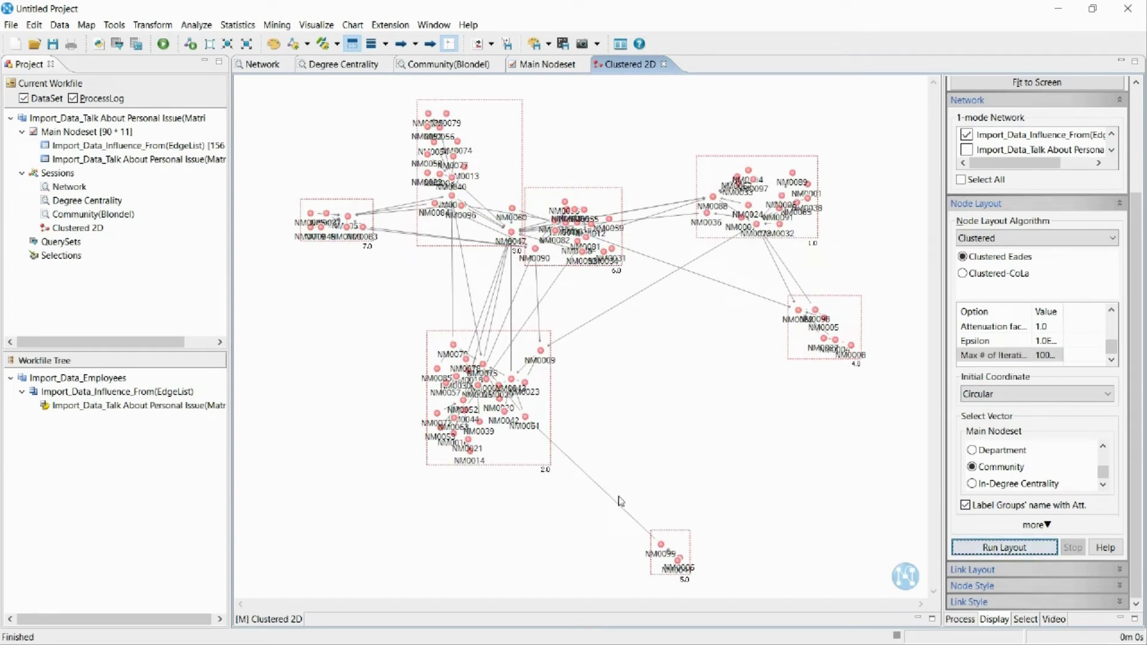
# - Size the map's nodes by In-Degree Centrality
pyautogui.click(273, 43)
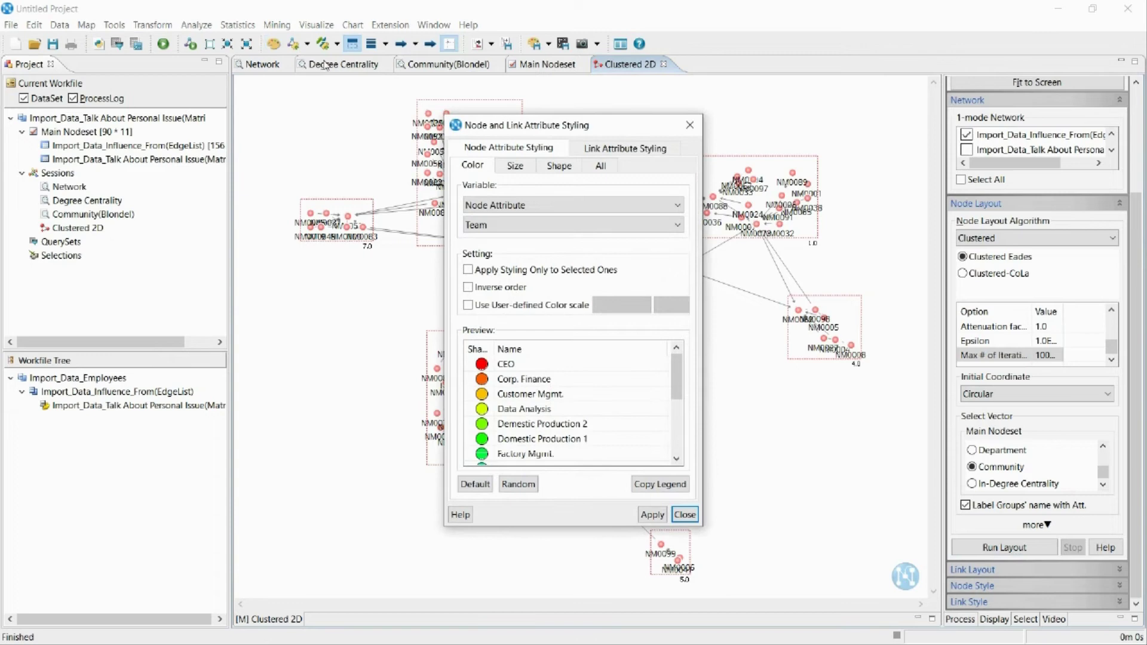
pyautogui.click(513, 167)
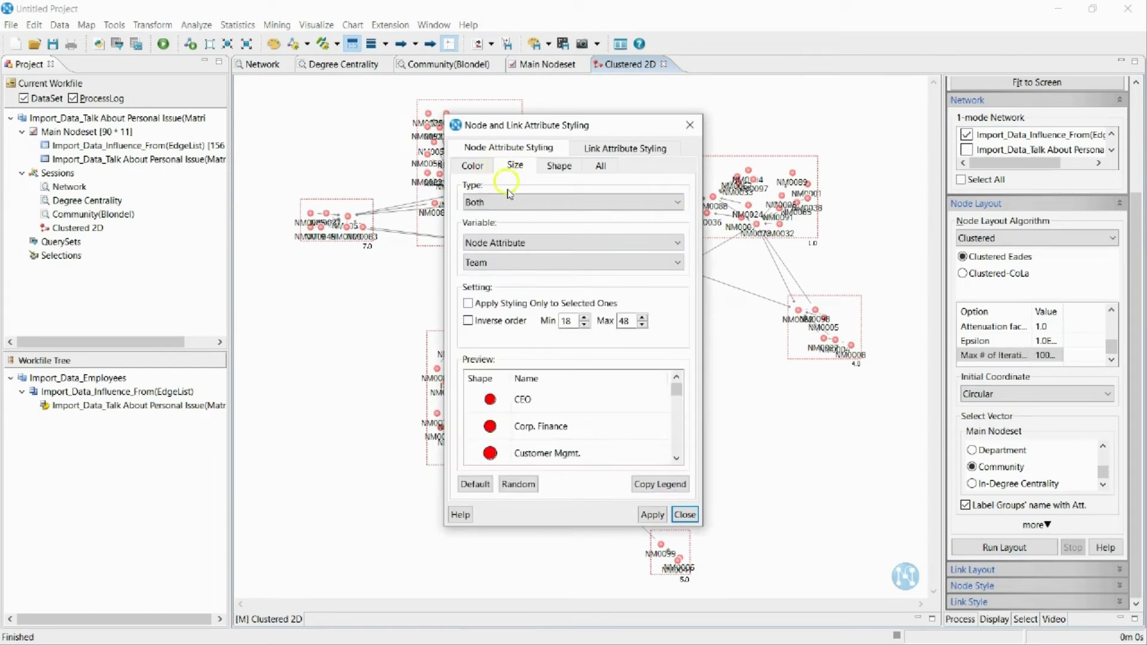
pyautogui.click(509, 261)
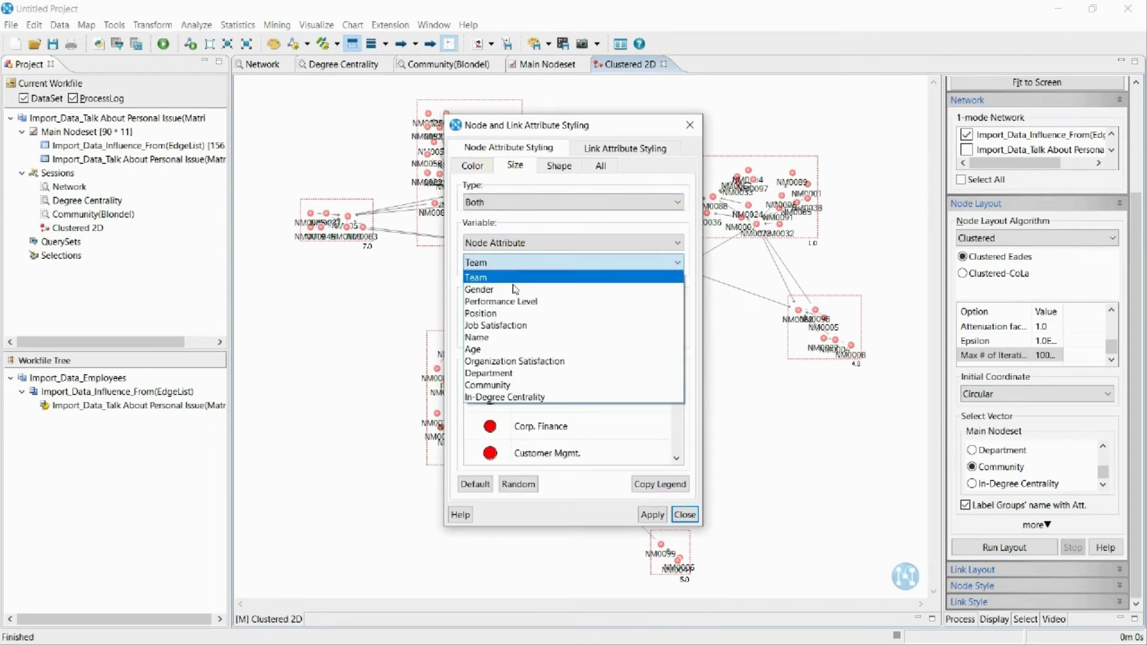
pyautogui.click(498, 397)
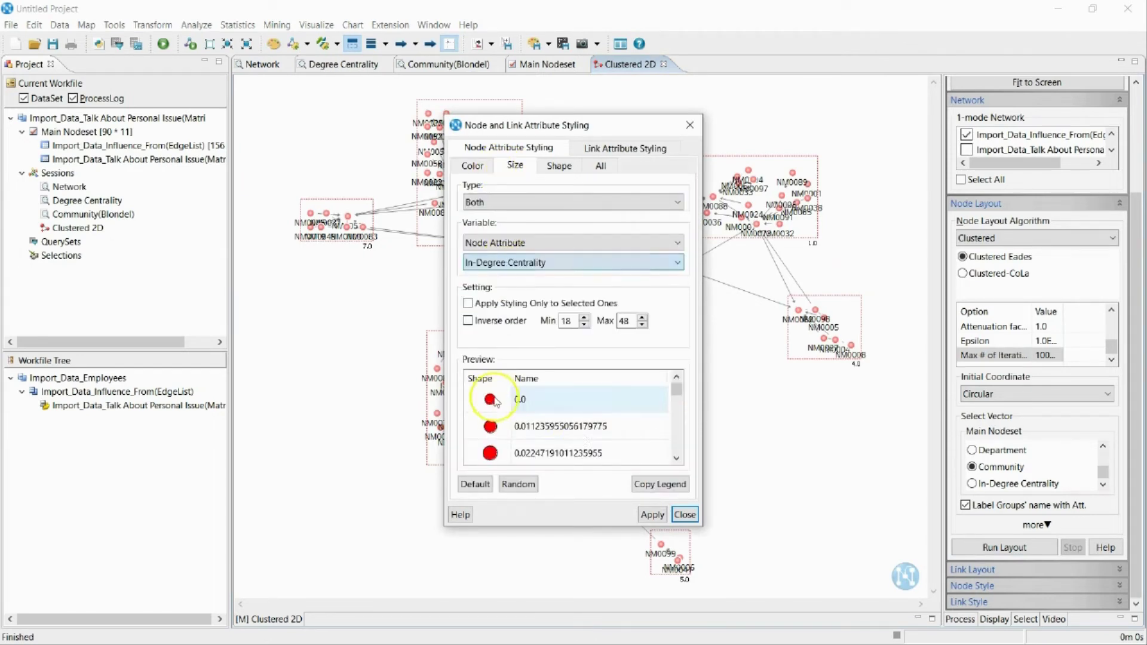
pyautogui.click(653, 515)
pyautogui.moveTo(580, 129); pyautogui.dragTo(968, 134)
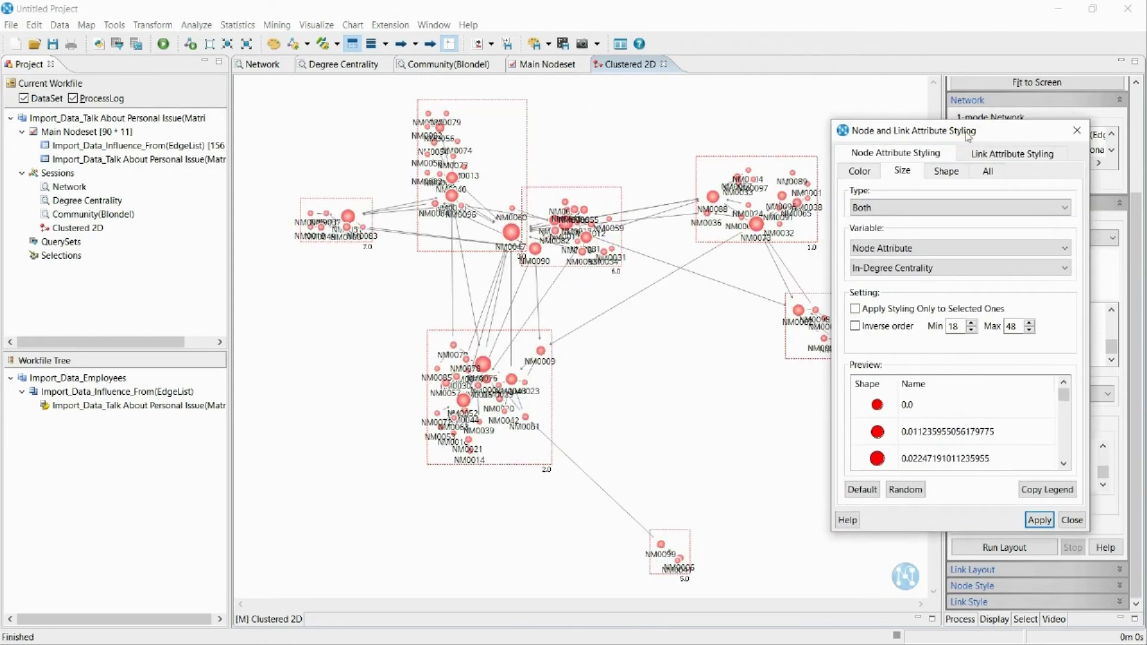
# - Colour nodes by Department and label them with employee names
pyautogui.click(856, 173)
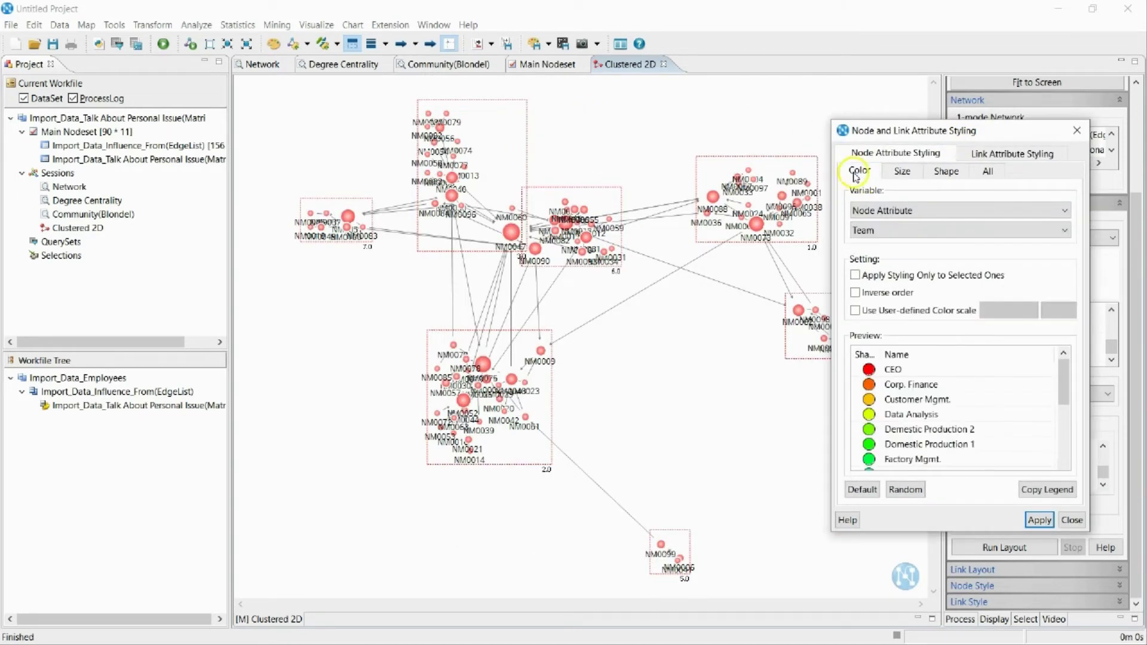
pyautogui.click(910, 229)
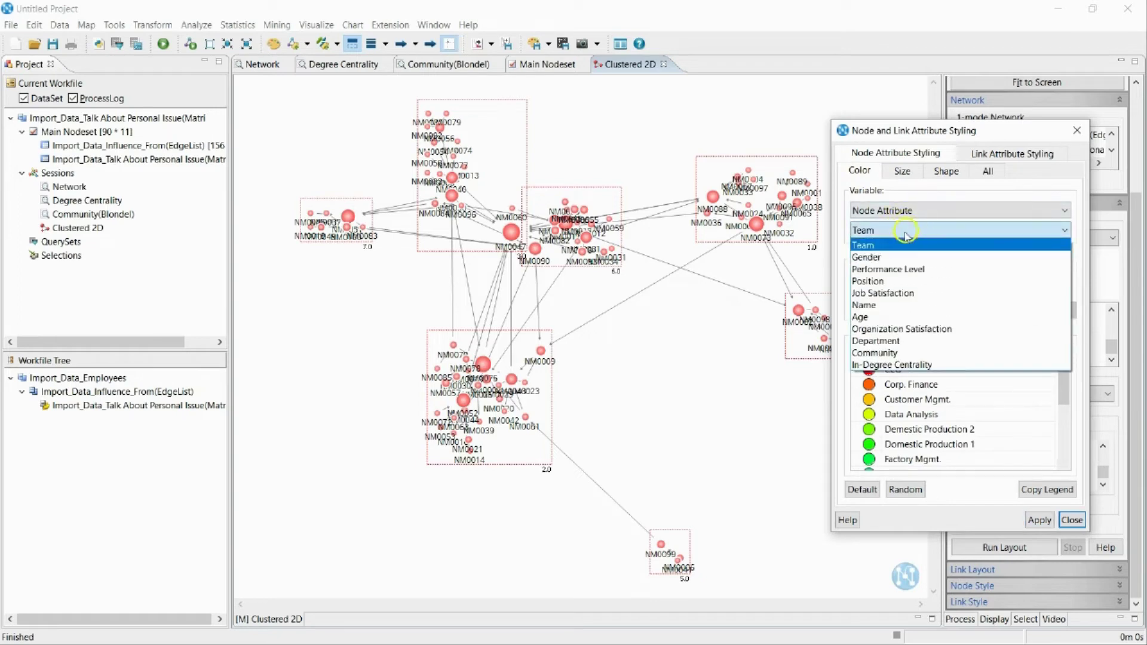
pyautogui.click(896, 348)
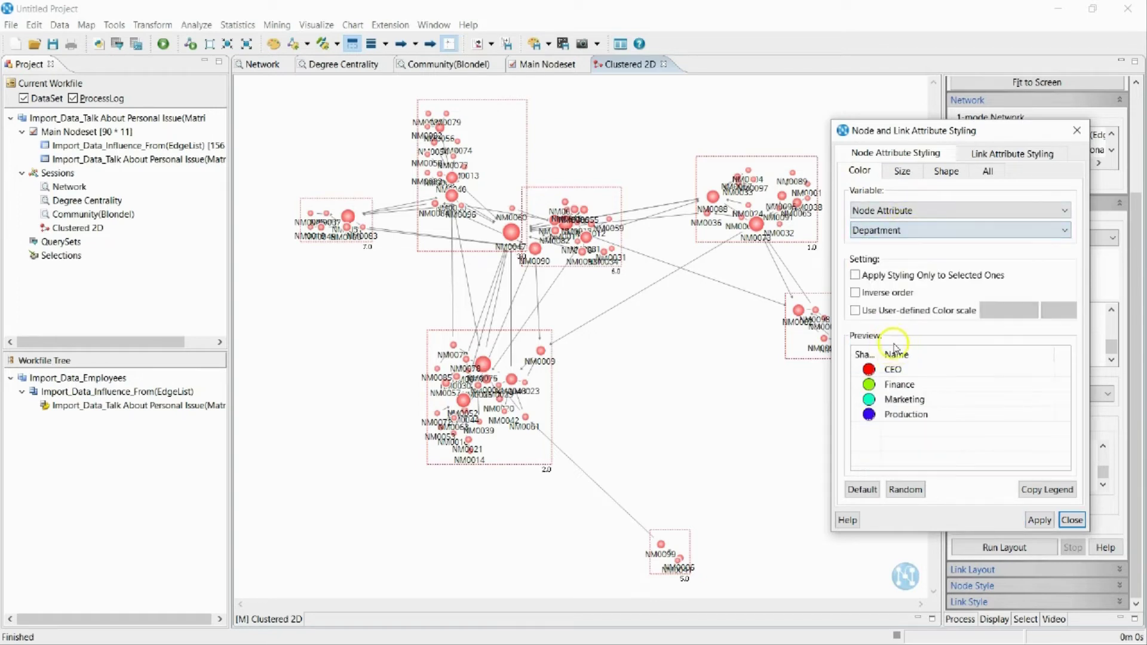
pyautogui.click(1040, 521)
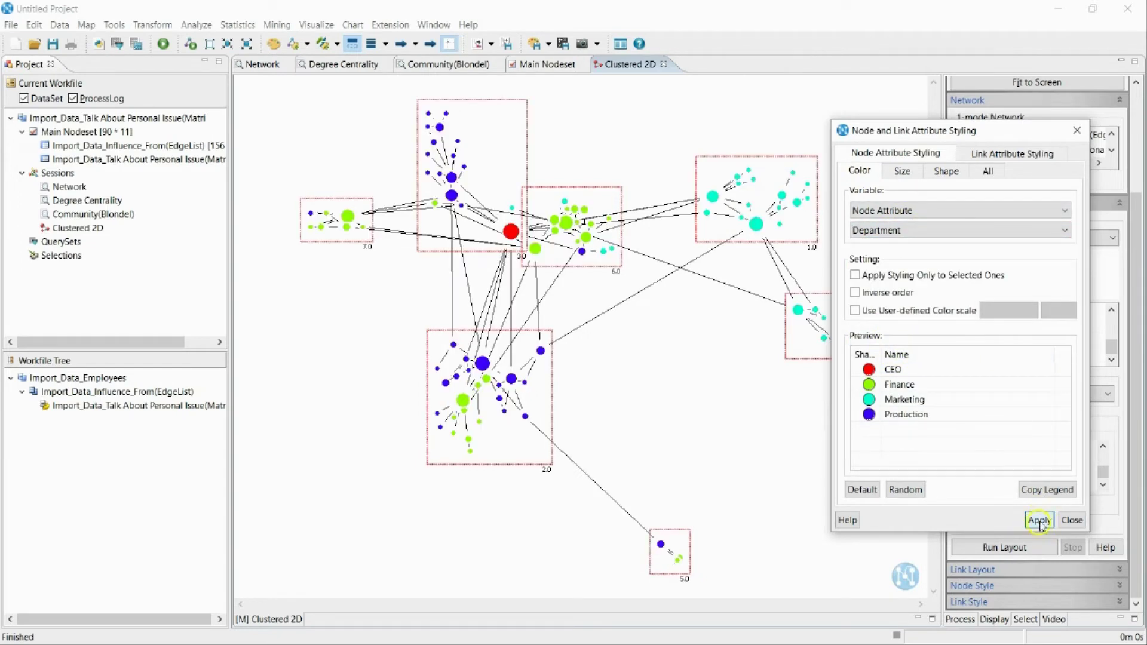
pyautogui.click(1072, 521)
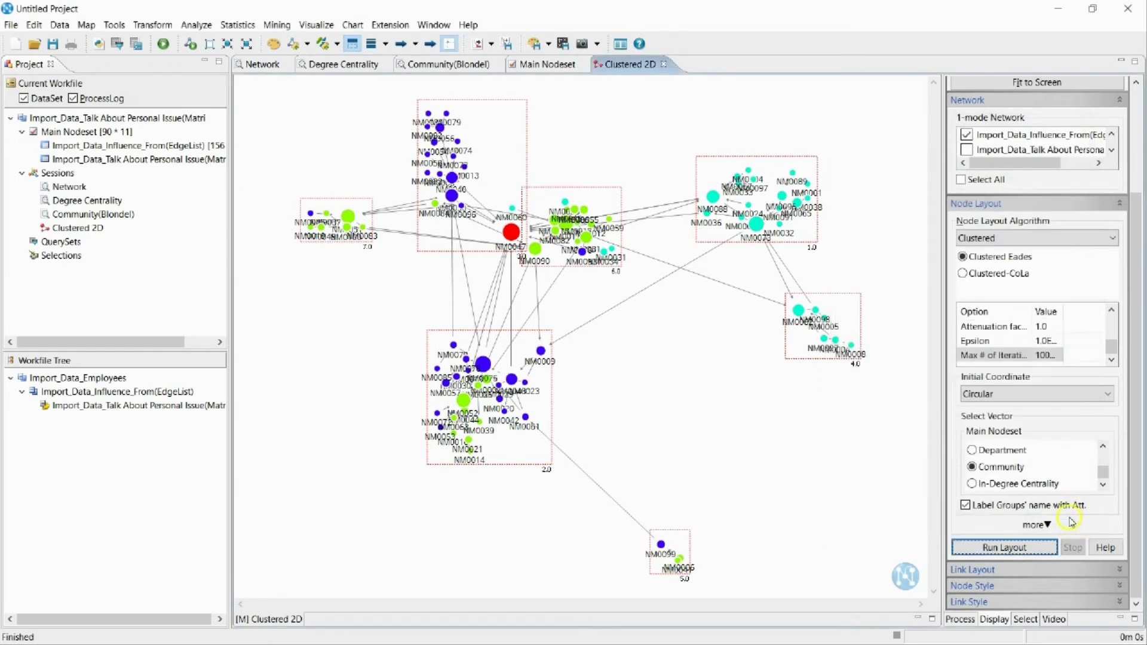
pyautogui.click(308, 46)
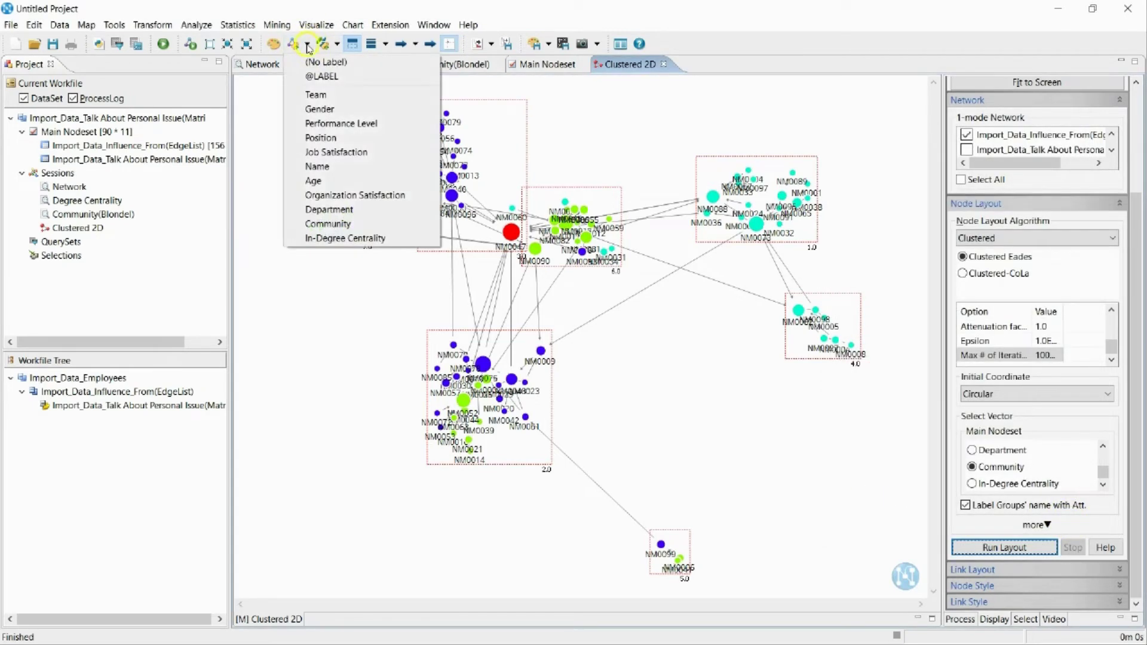
pyautogui.click(323, 167)
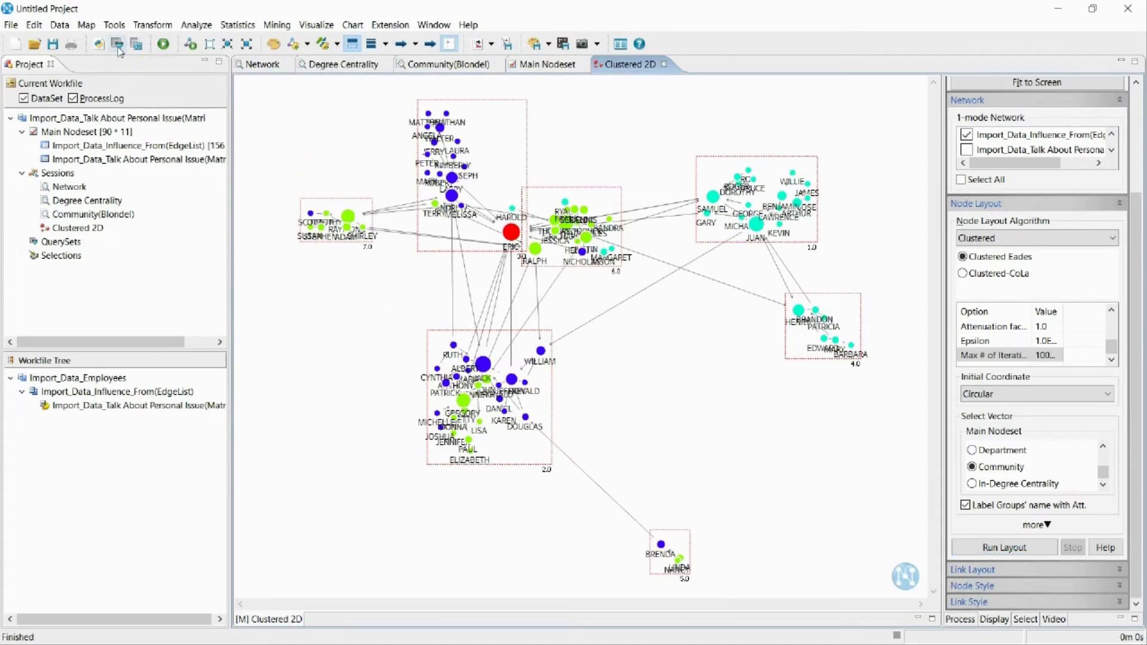
pyautogui.click(117, 45)
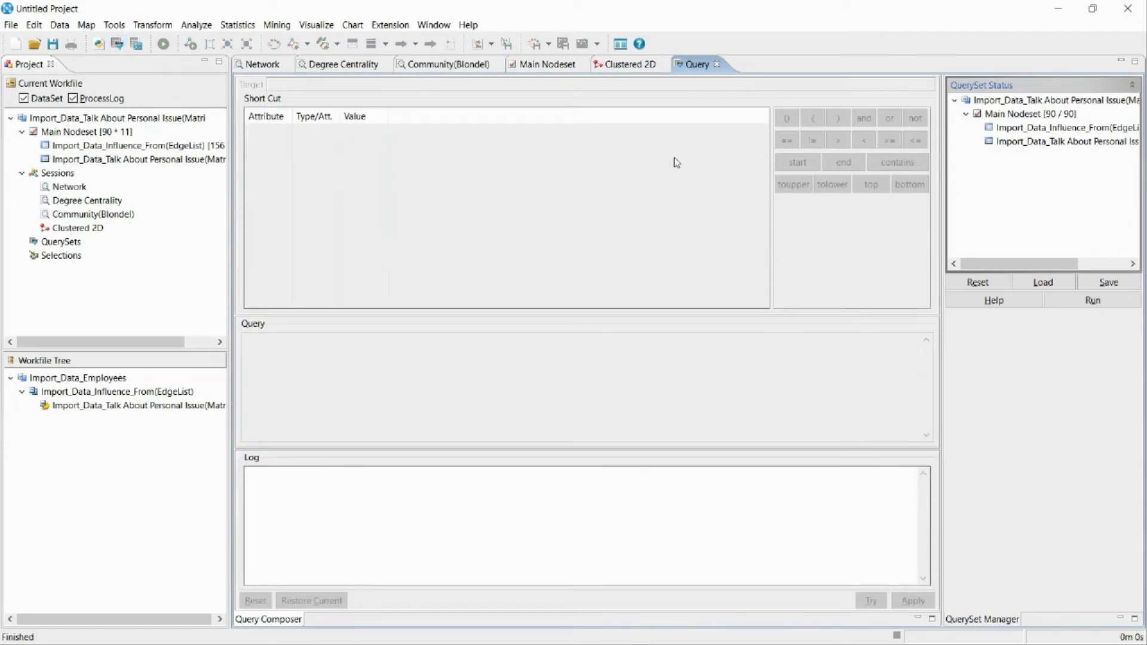
# - Compose the query "Gender" == "Male" on the Main Nodeset
pyautogui.click(1049, 114)
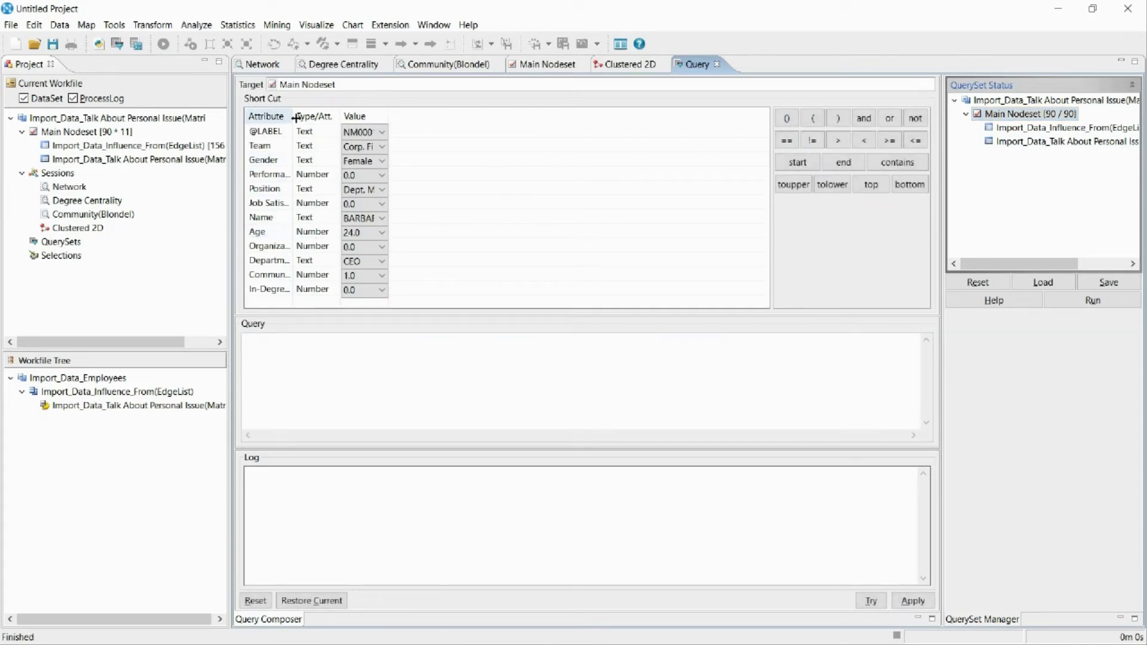
pyautogui.moveTo(296, 118); pyautogui.dragTo(326, 219)
pyautogui.click(345, 136)
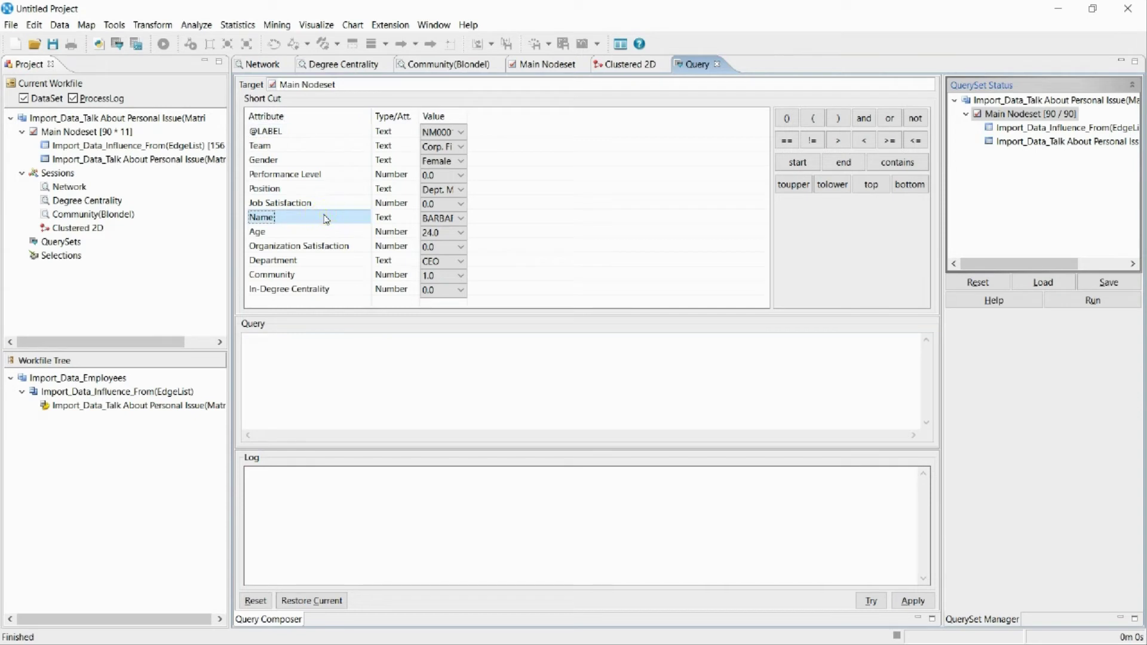
pyautogui.doubleClick(296, 161)
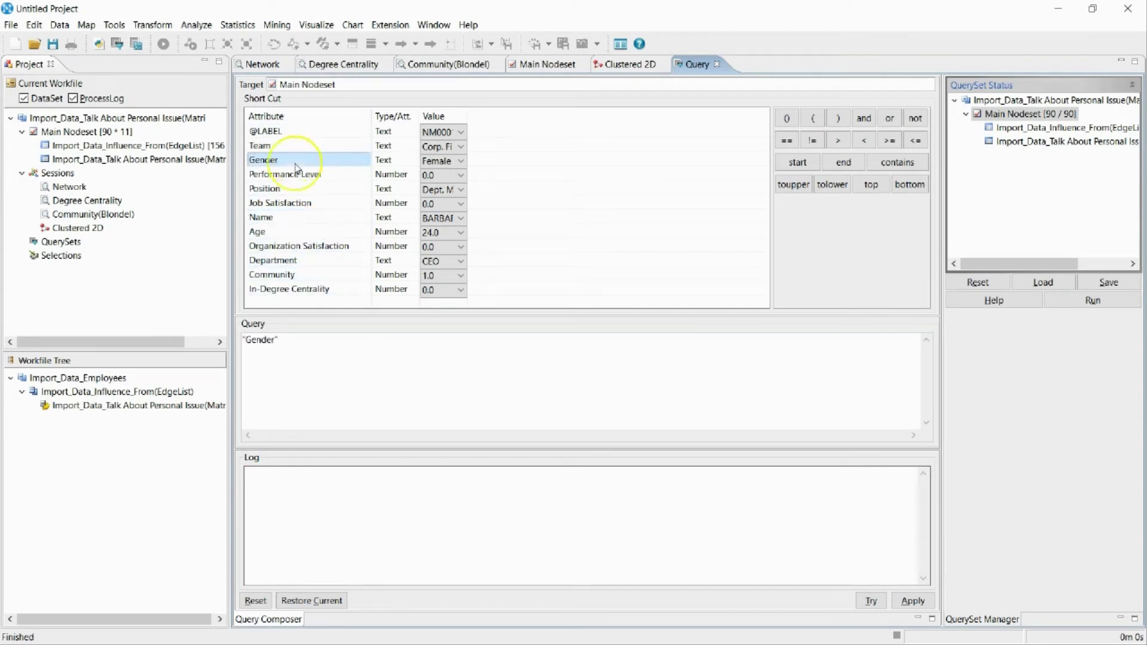
pyautogui.click(787, 141)
pyautogui.click(461, 161)
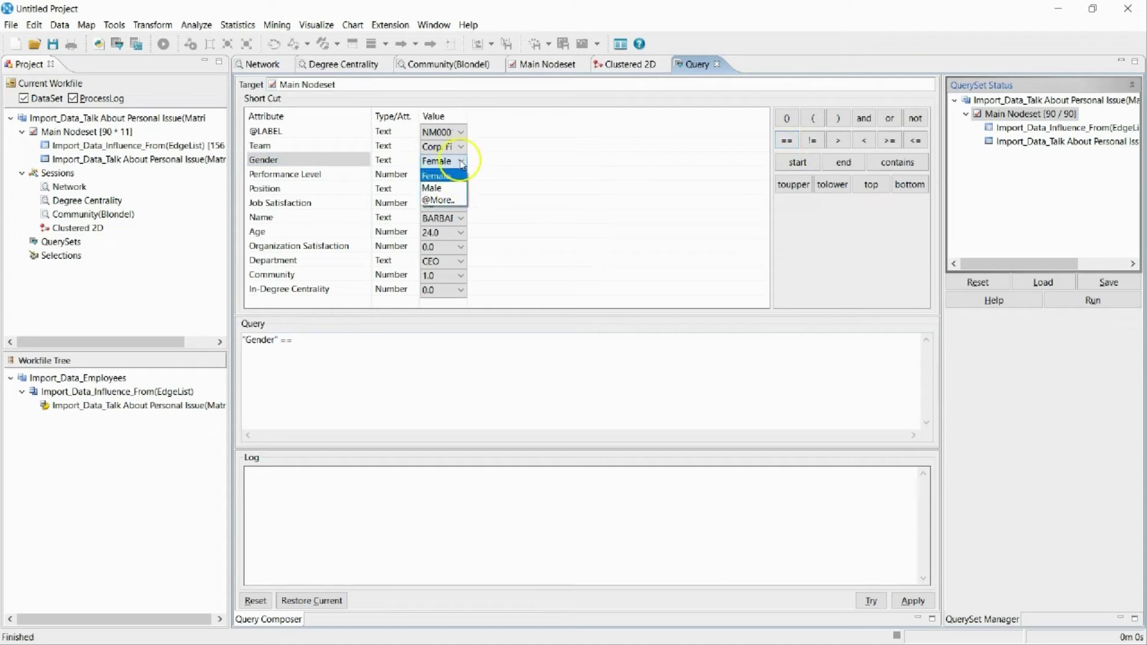
pyautogui.click(446, 189)
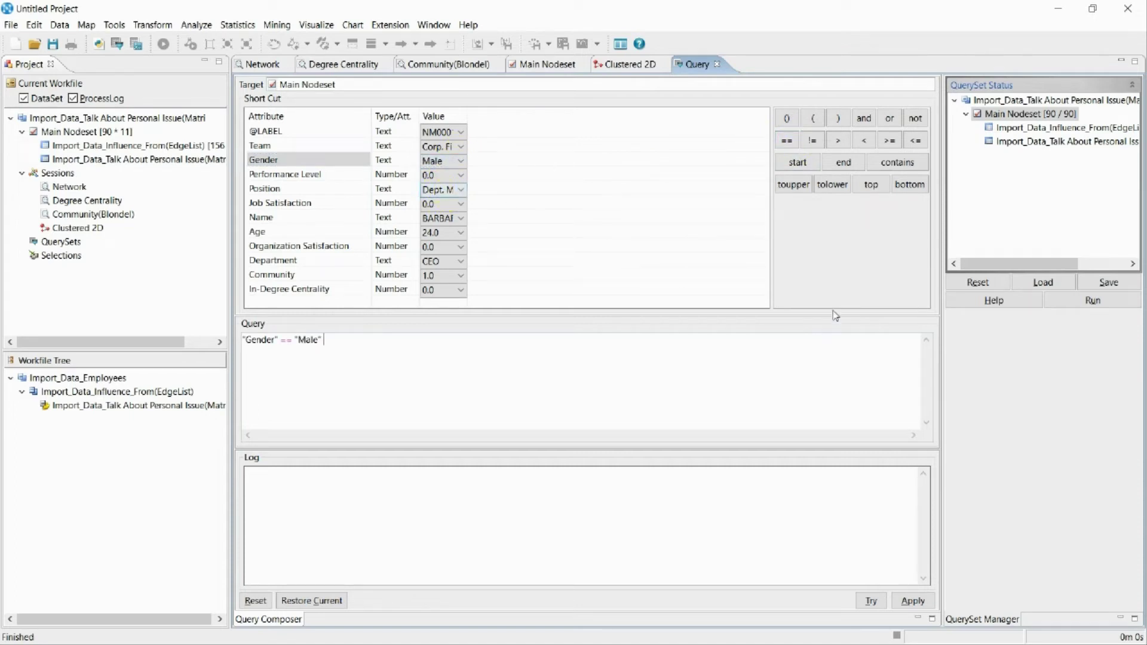
# - Apply the filter and save the male nodes as a new workfile named Male
pyautogui.click(924, 604)
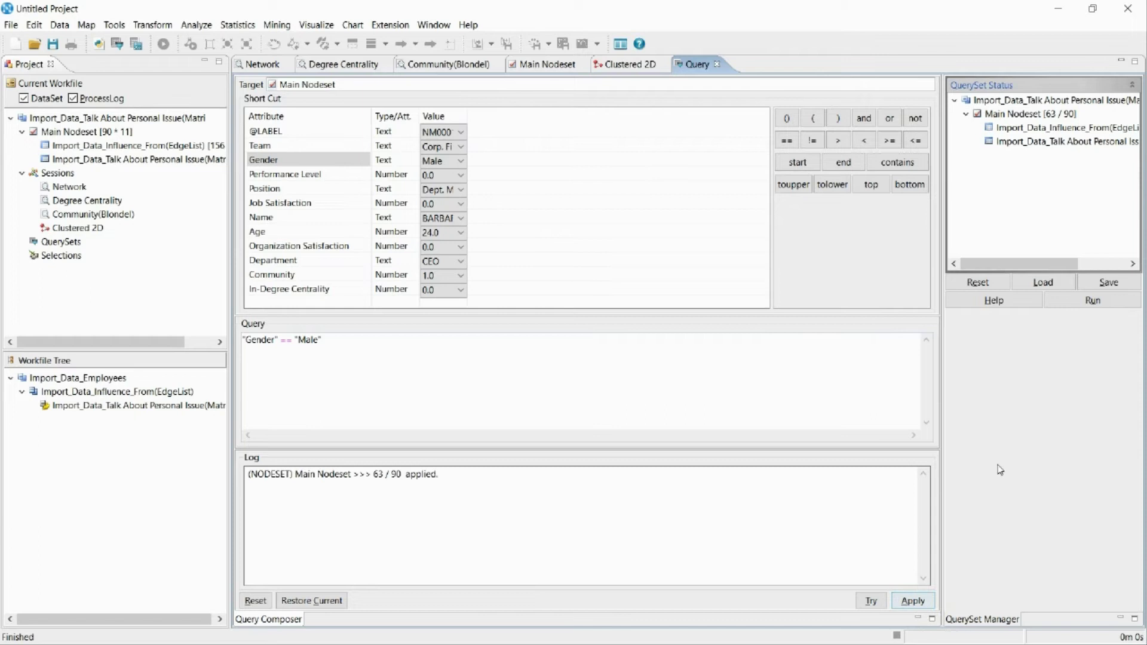
pyautogui.click(1103, 305)
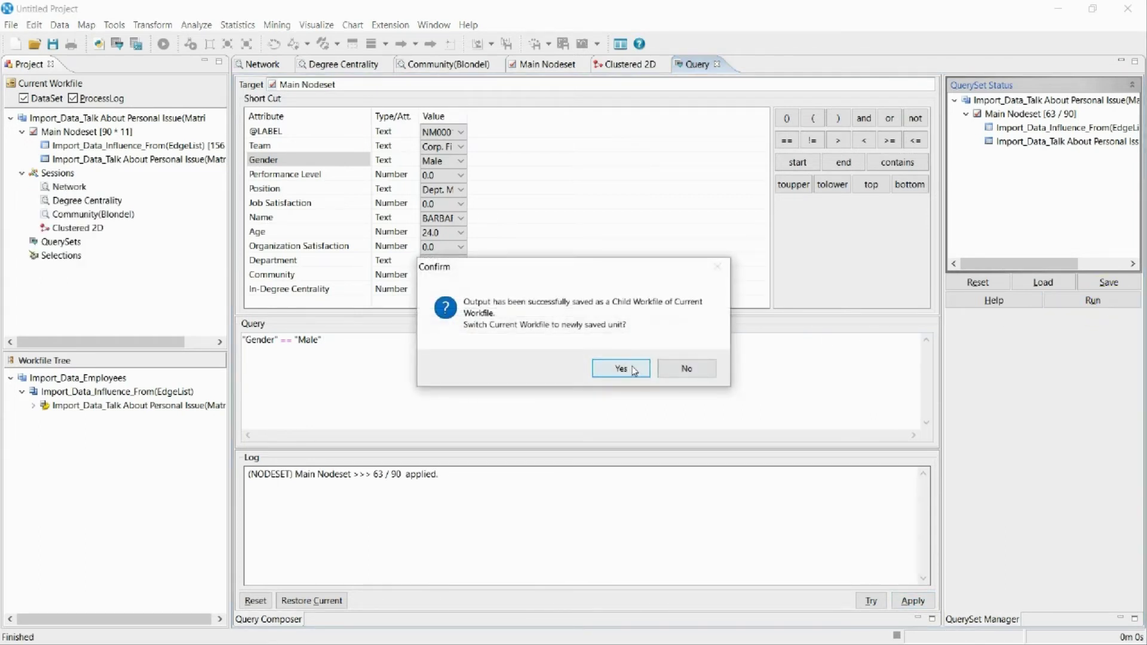
pyautogui.click(635, 371)
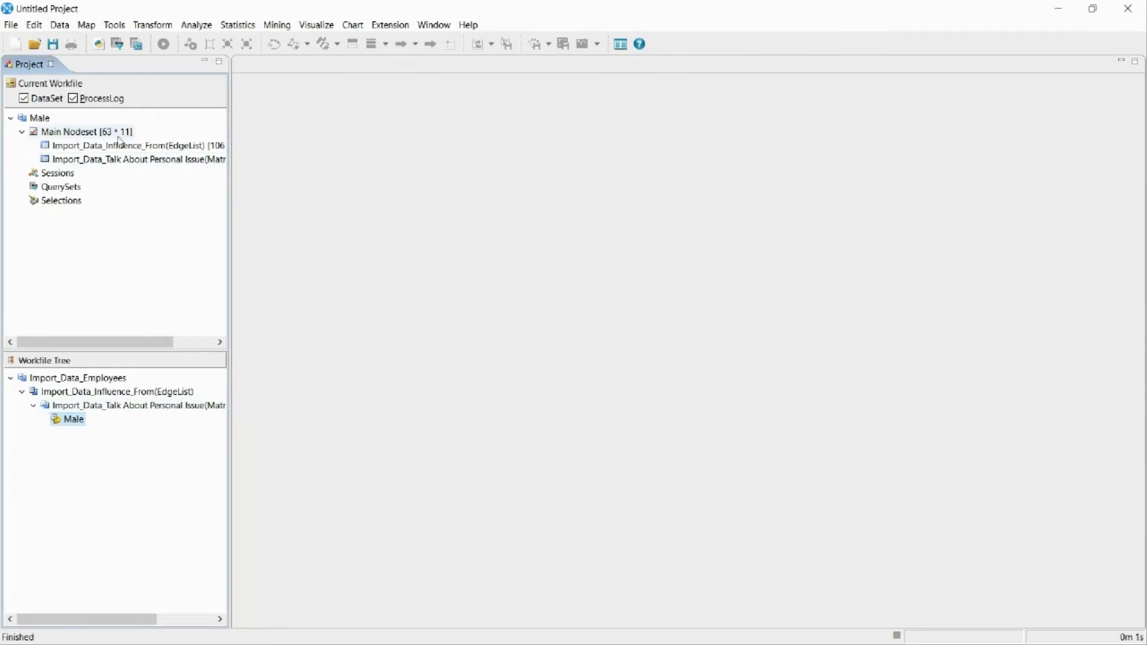
# - Verify the Male nodeset's Gender column is all male, then return to Talk About Personal Issue
pyautogui.doubleClick(118, 134)
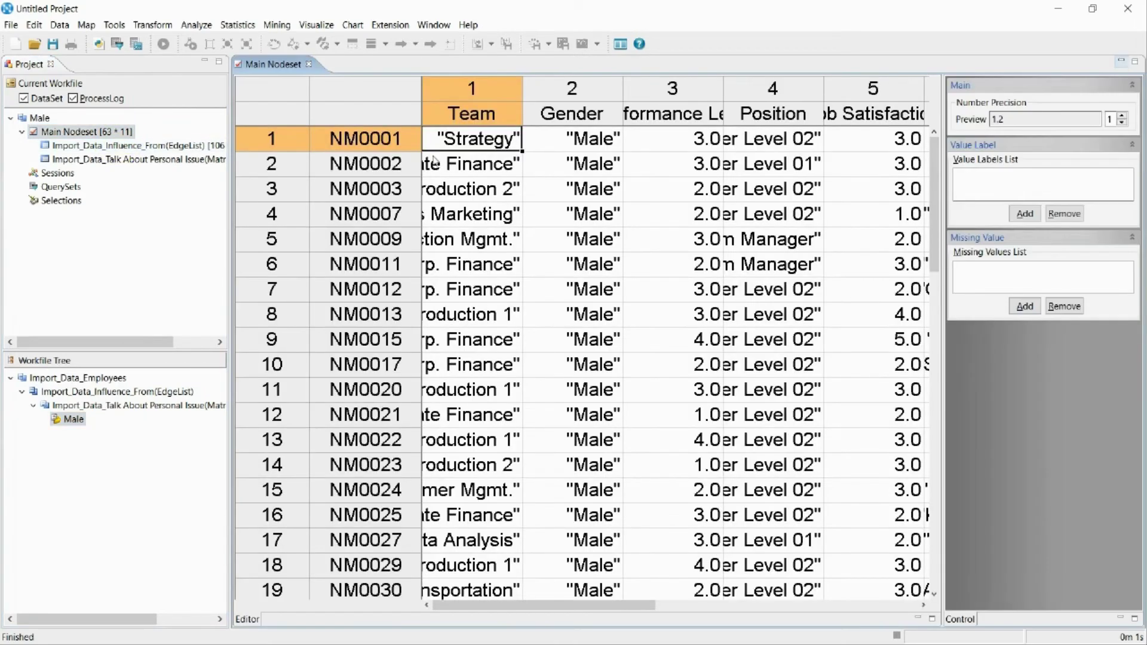
pyautogui.click(607, 106)
pyautogui.scroll(-12, 598, 258)
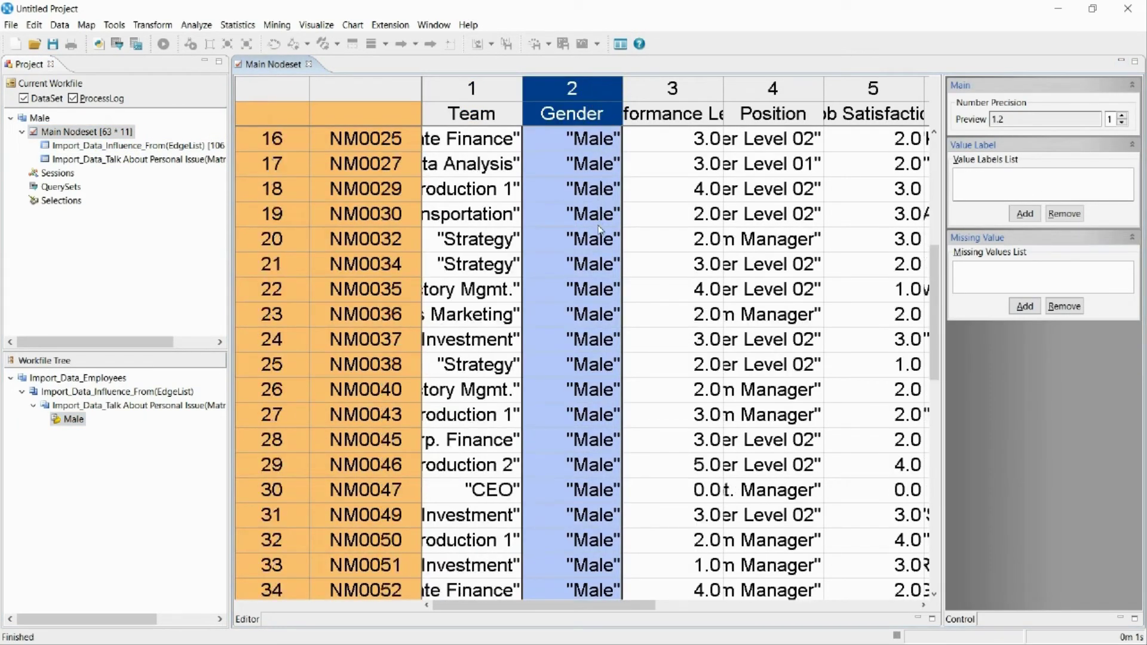
pyautogui.scroll(-3, 597, 258)
pyautogui.click(589, 334)
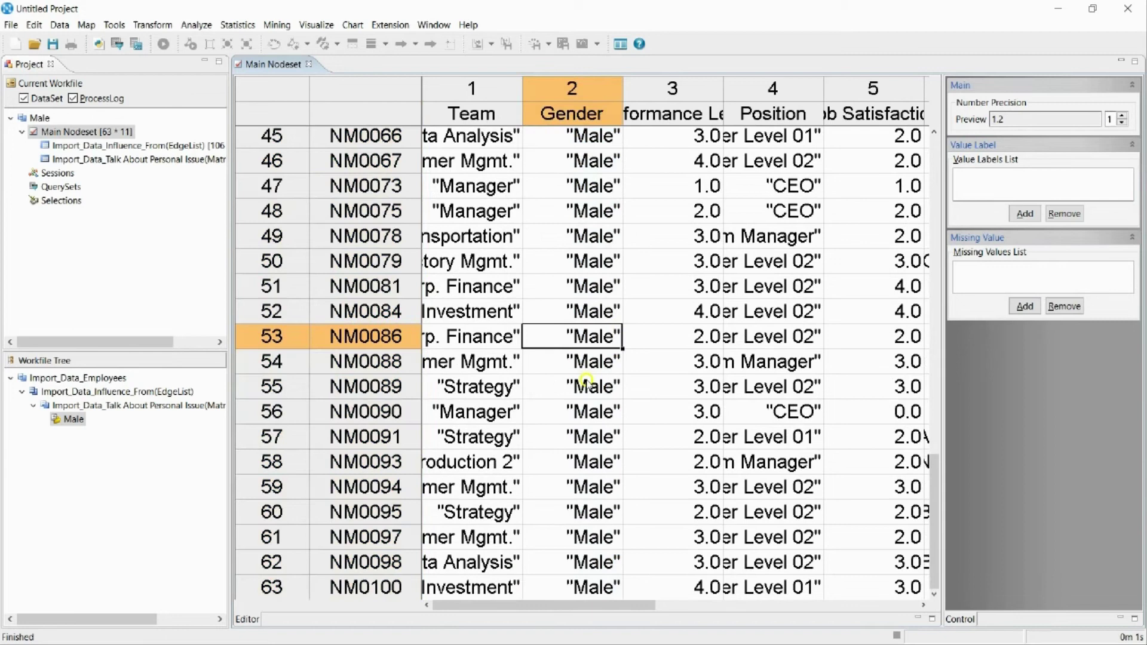
pyautogui.doubleClick(84, 407)
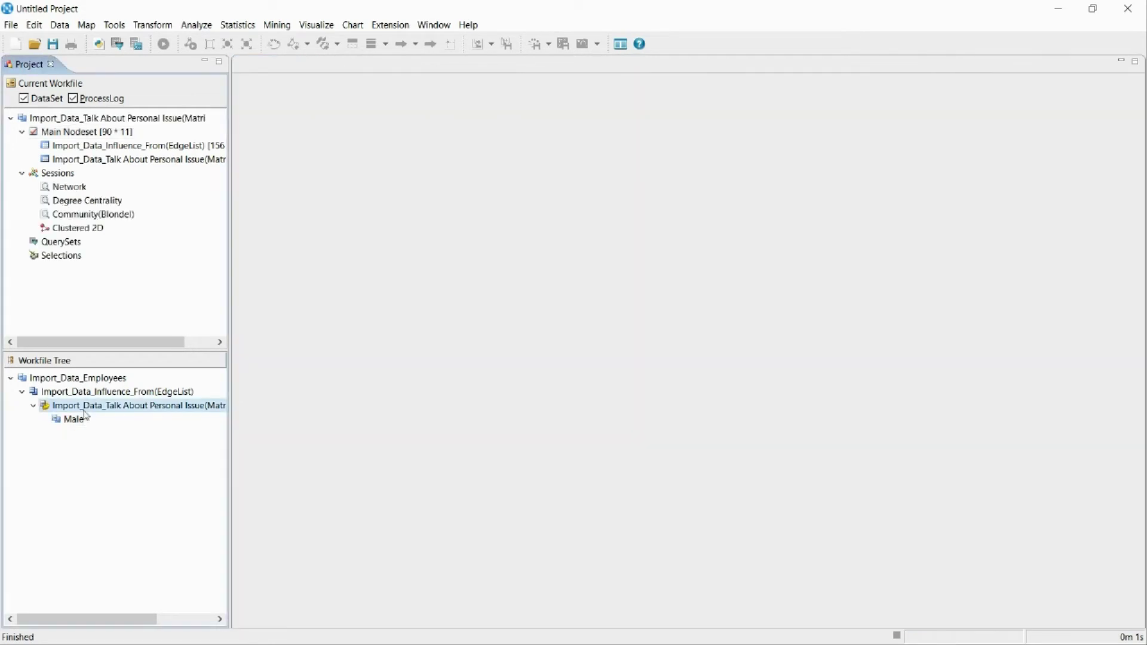
pyautogui.click(104, 48)
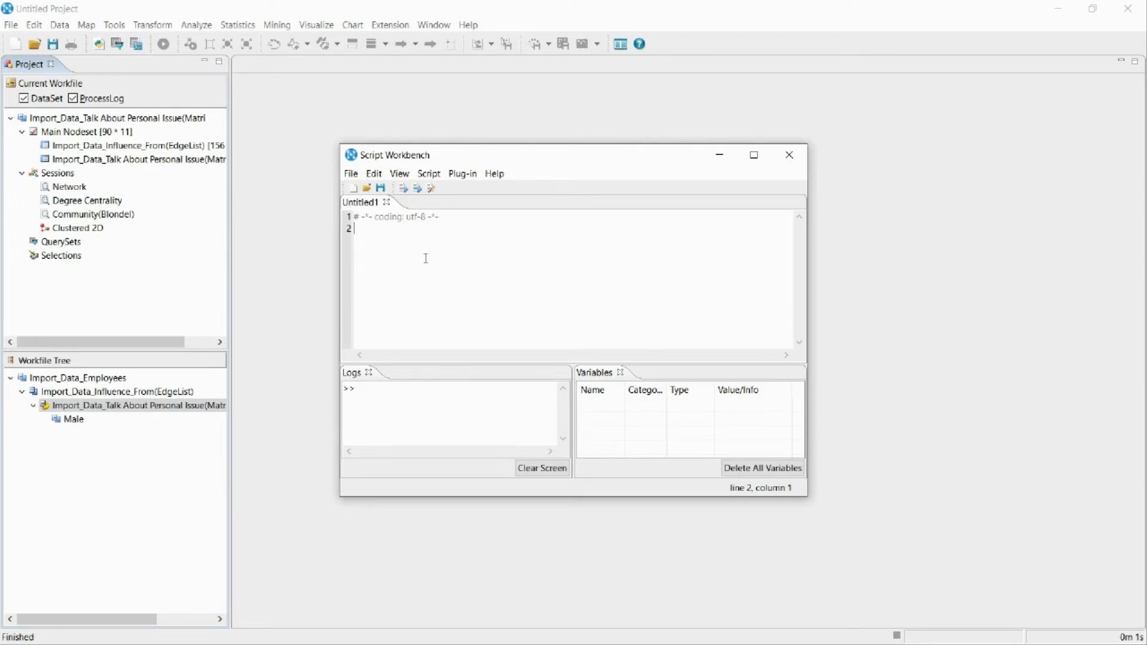
# - Write networknames = _NM.Dataset.get1modeNetworkNames() and start a for network in networknames: loop
pyautogui.write('networknames = _NM.')
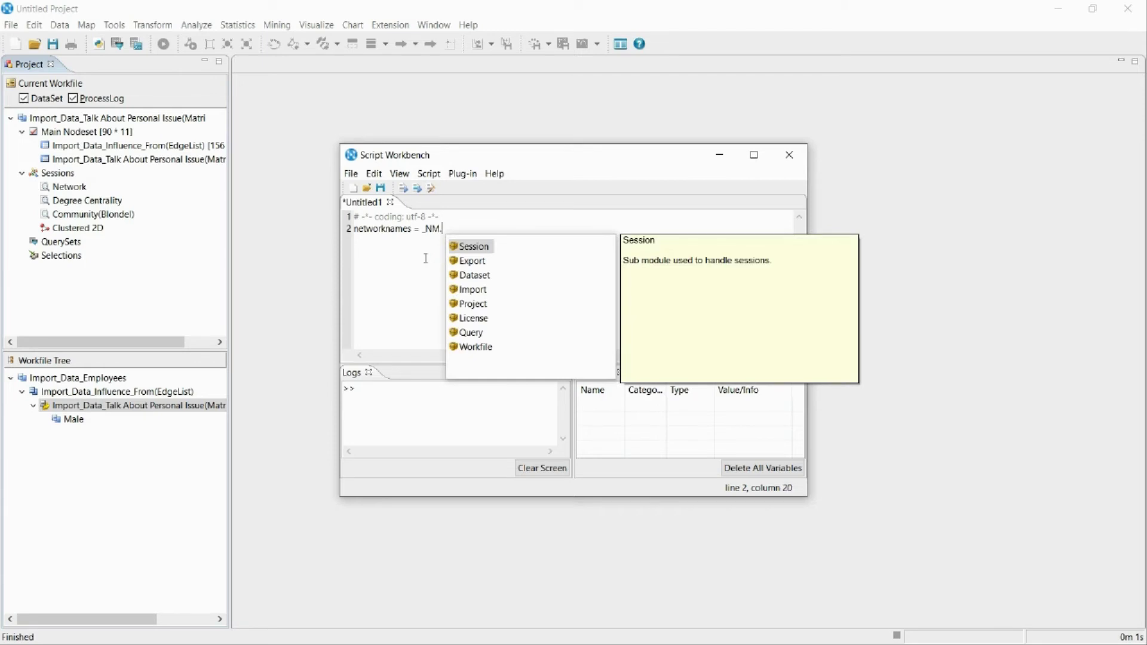
pyautogui.click(461, 274)
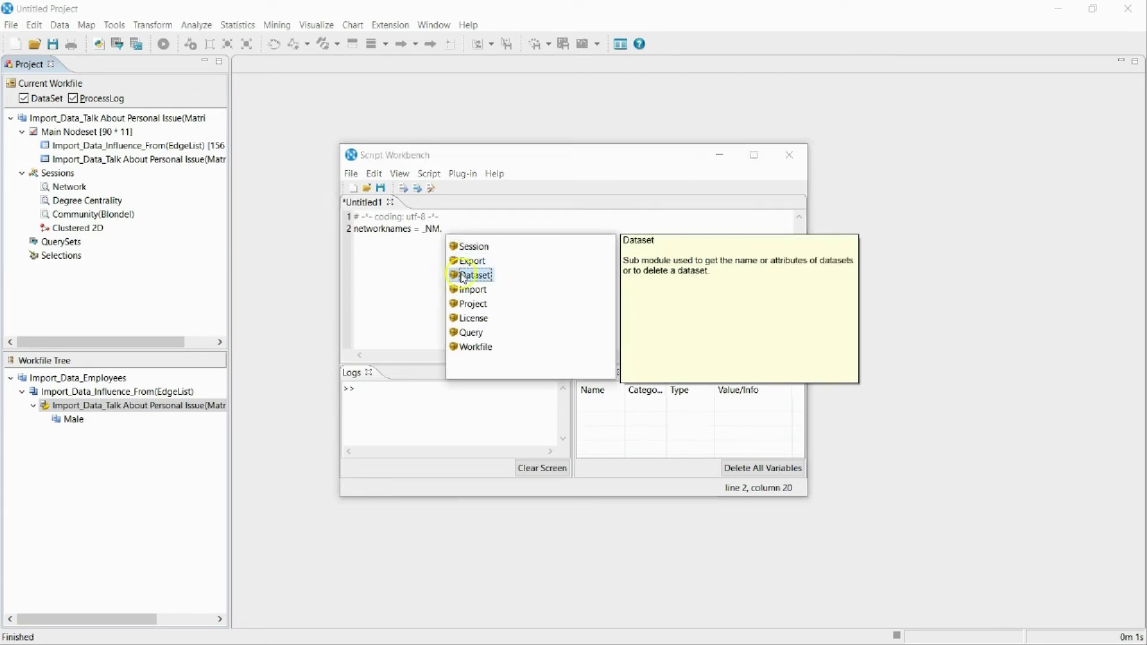
pyautogui.doubleClick(461, 274)
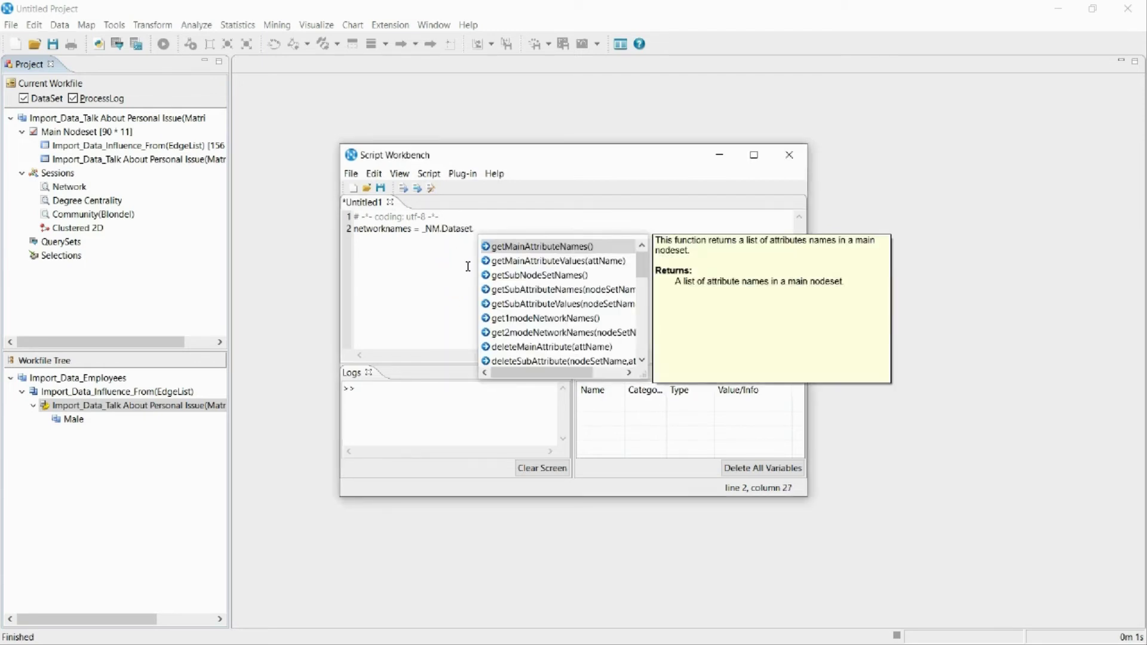
pyautogui.doubleClick(524, 318)
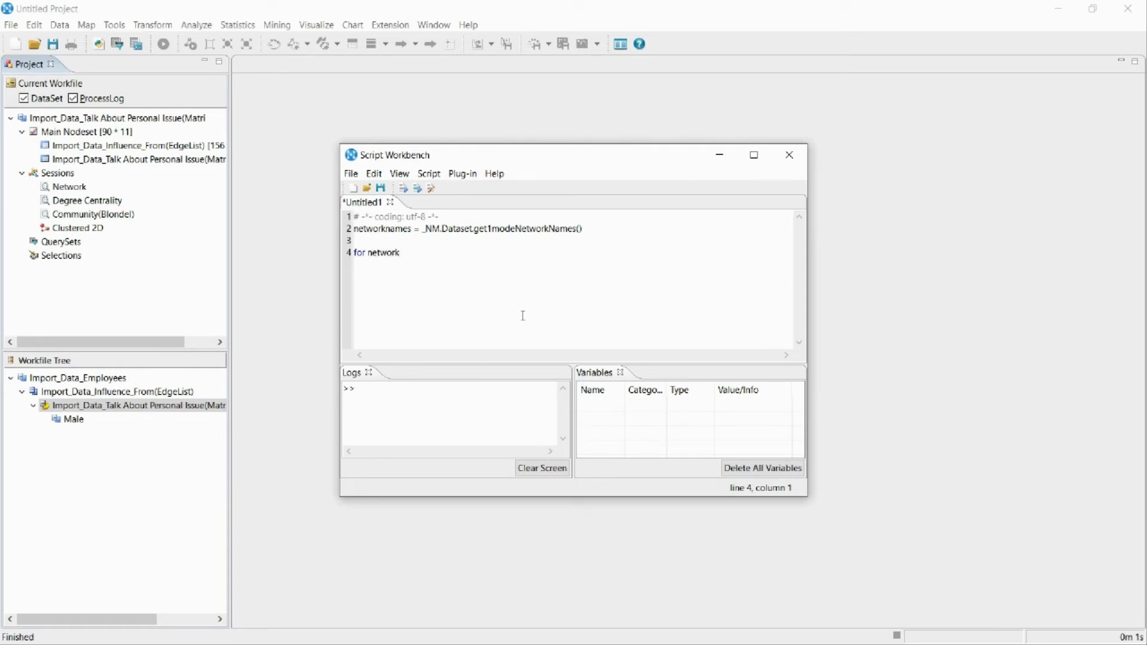
pyautogui.write('in networknames:')
pyautogui.click(429, 173)
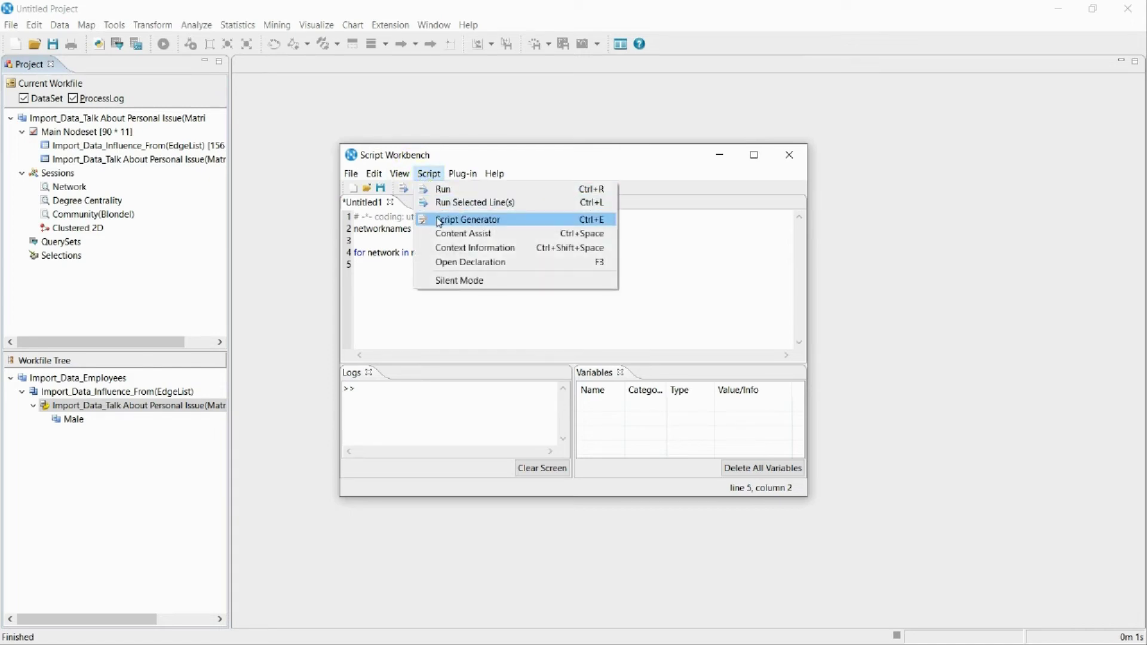
# - Generate Spring 2D layout code for the influence network and insert it into the loop
pyautogui.click(466, 219)
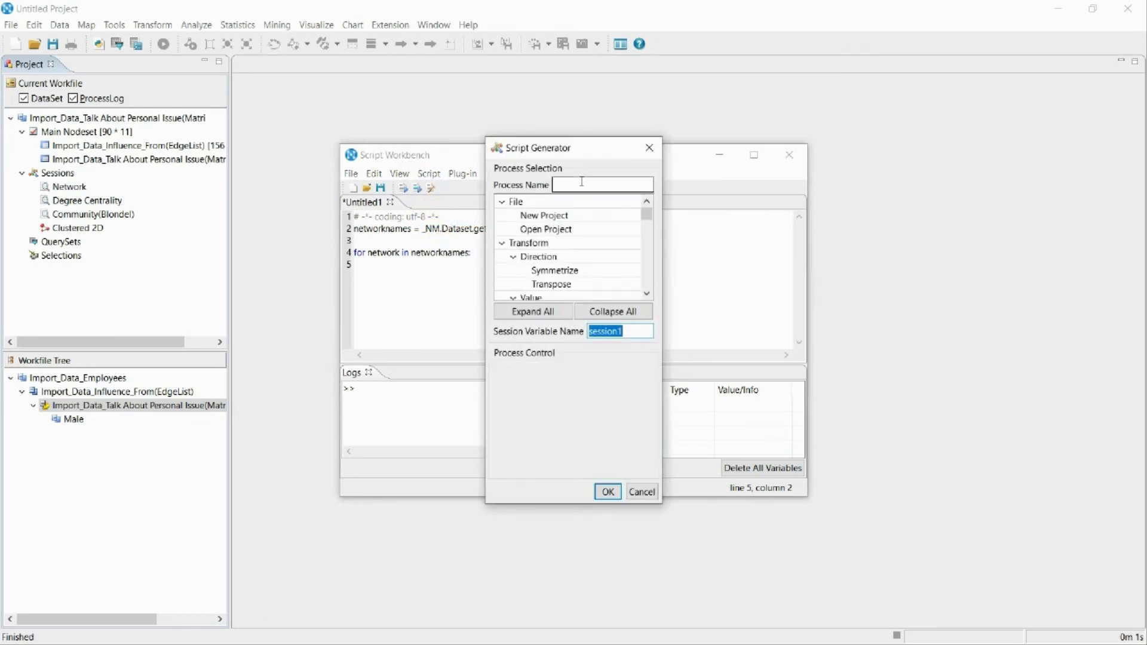
pyautogui.click(582, 183)
pyautogui.write('spring')
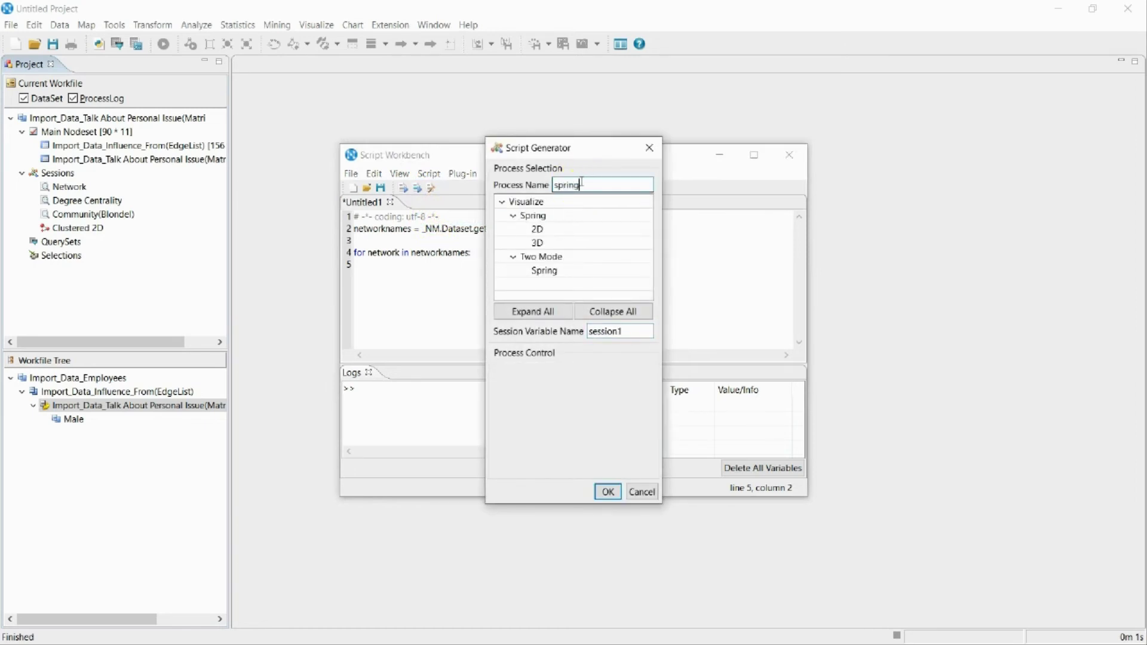
pyautogui.click(537, 230)
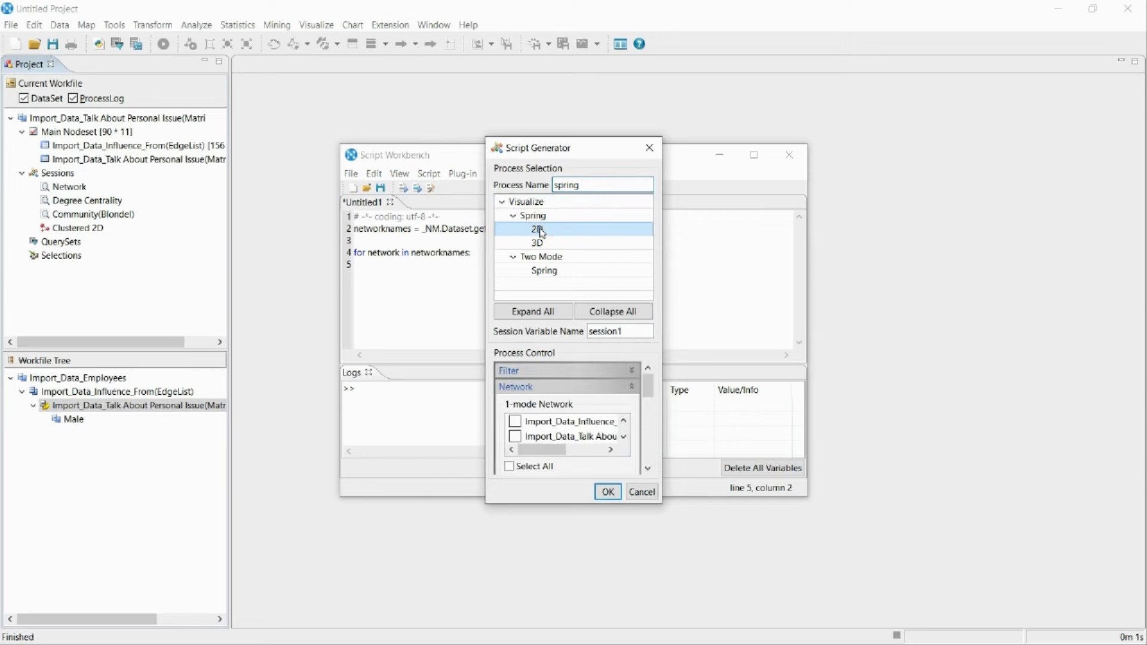
pyautogui.click(581, 421)
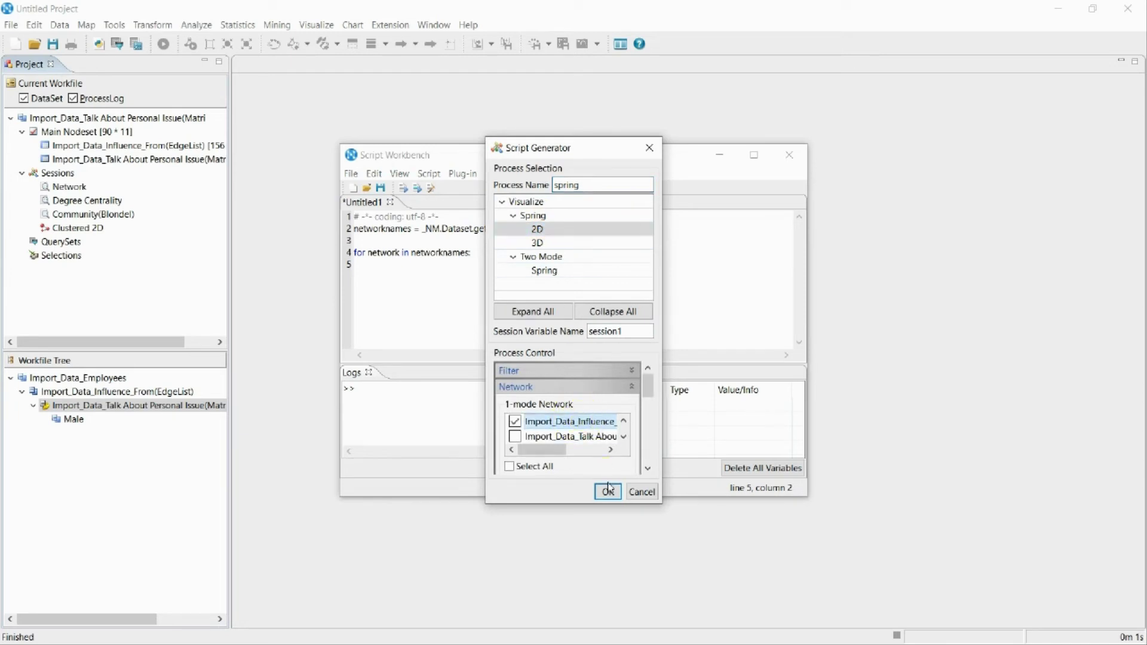
pyautogui.click(608, 492)
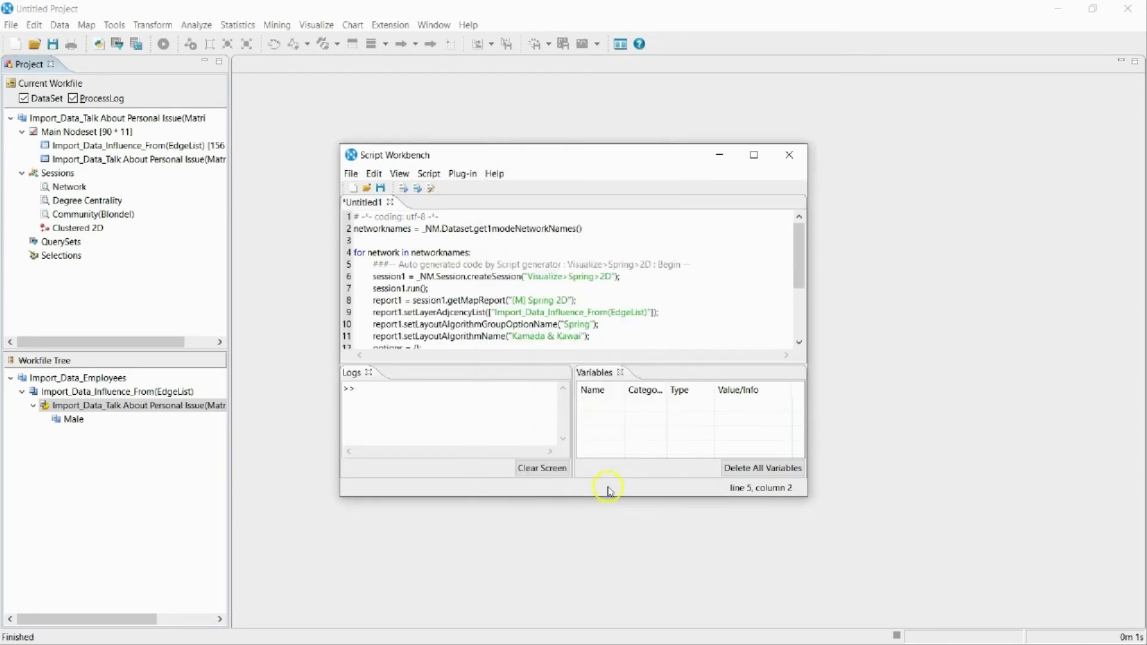
# - Replace the hard-coded influence network name with the loop variable 'network' and run the script
pyautogui.click(493, 311)
pyautogui.keyDown('shift'); pyautogui.click(651, 312); pyautogui.keyUp('shift')
pyautogui.write('network')
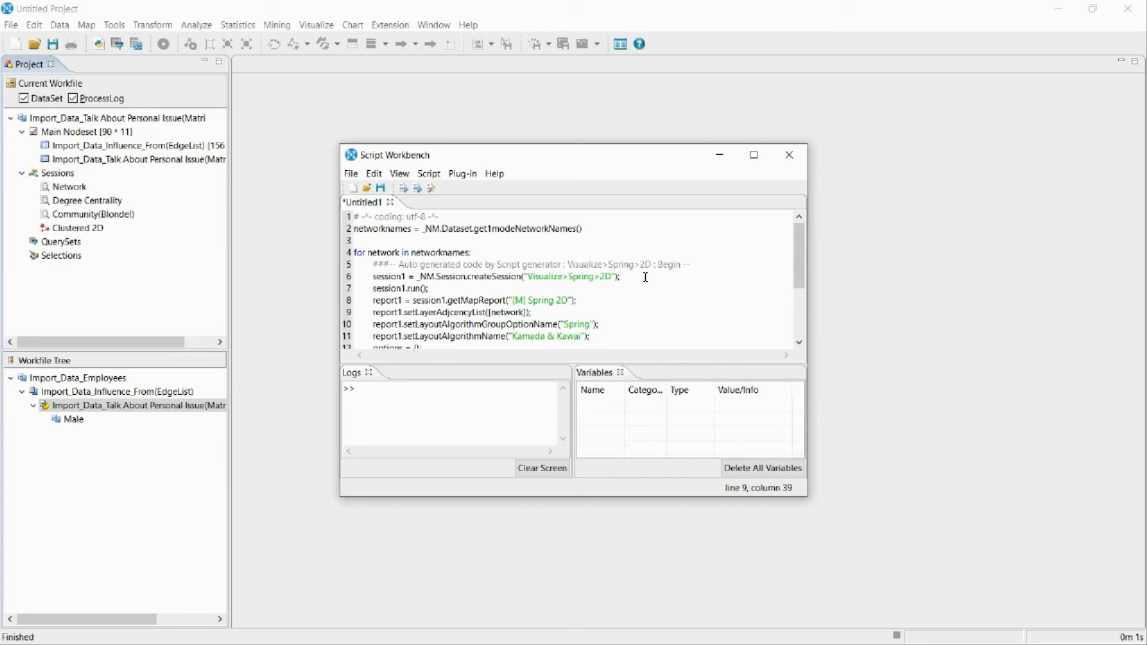
pyautogui.click(601, 302)
pyautogui.scroll(-3, 600, 303)
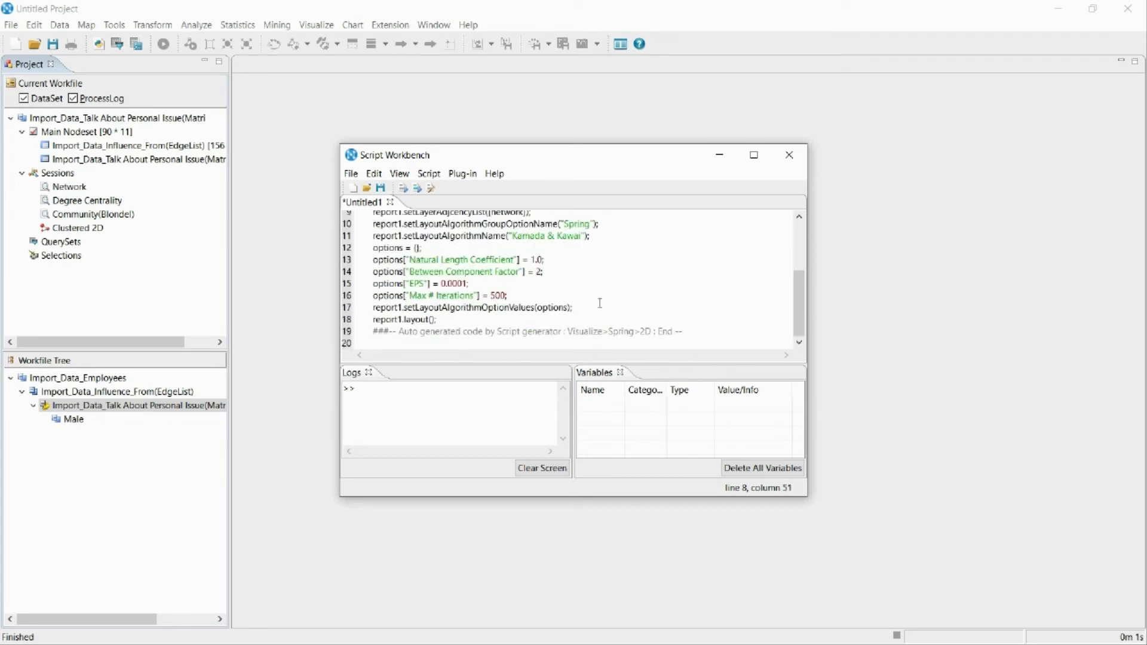
pyautogui.scroll(3, 600, 303)
pyautogui.click(519, 249)
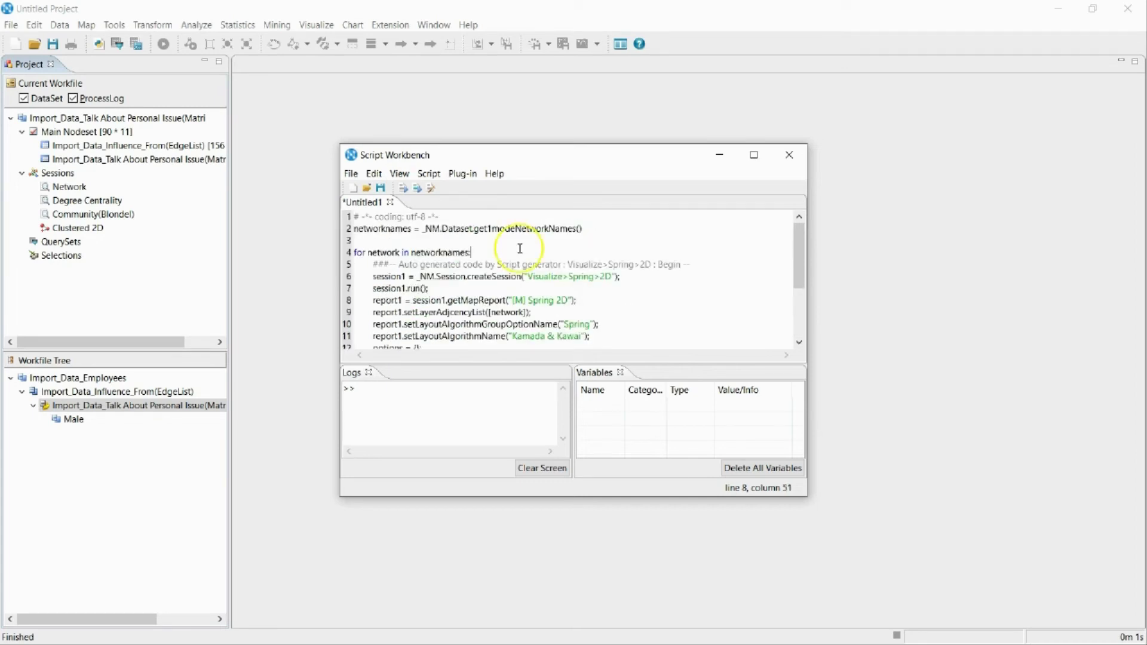
pyautogui.click(402, 189)
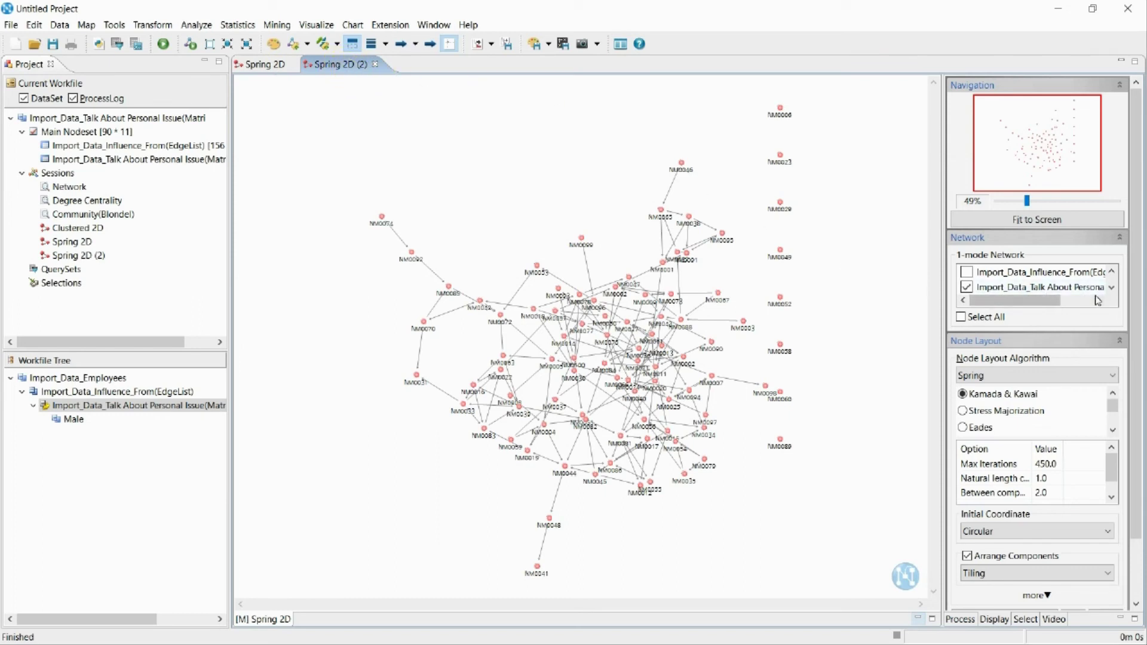
# - Check the Spring 2D (2) network list, then show the influence network's Spring 2D map
pyautogui.click(1112, 288)
pyautogui.click(1111, 272)
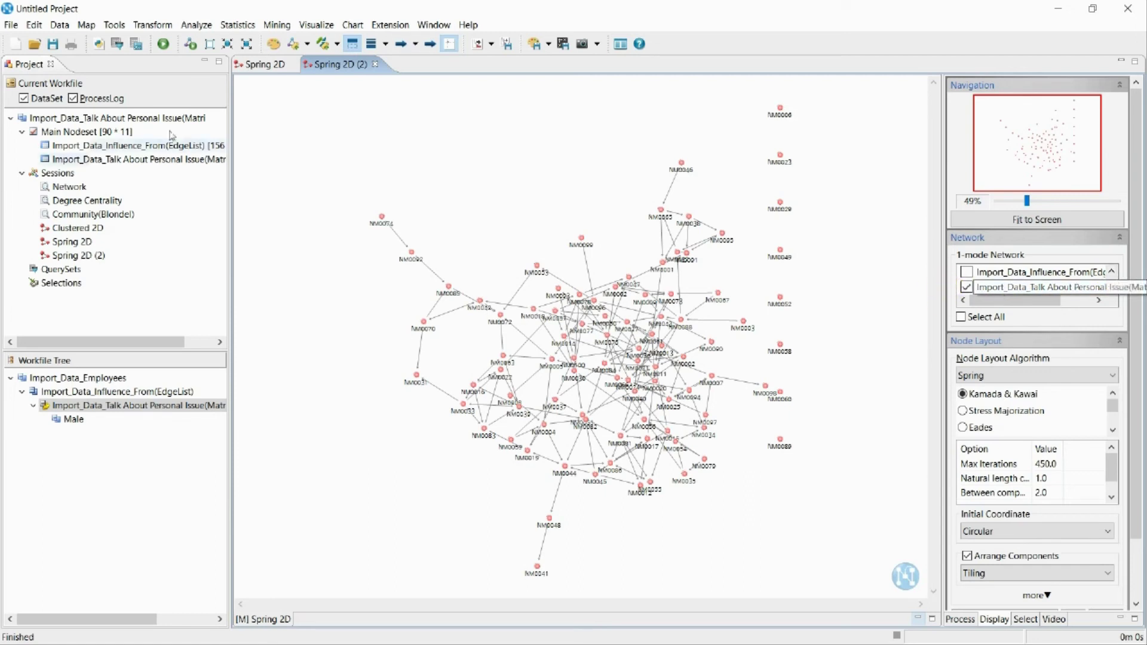
pyautogui.click(256, 65)
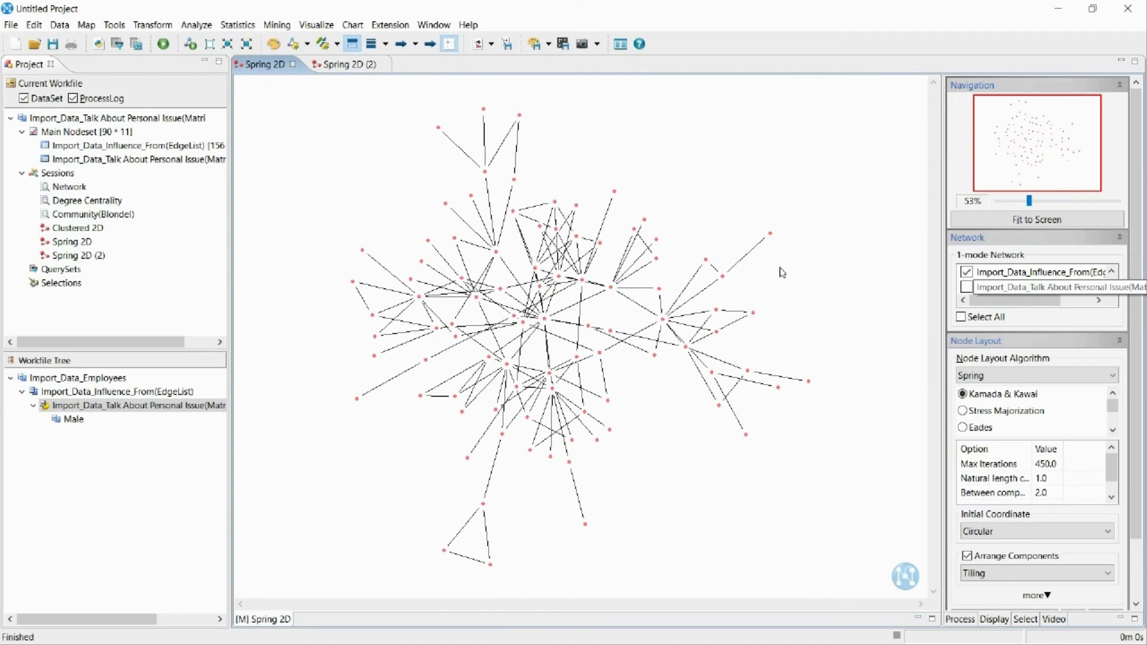
pyautogui.click(950, 276)
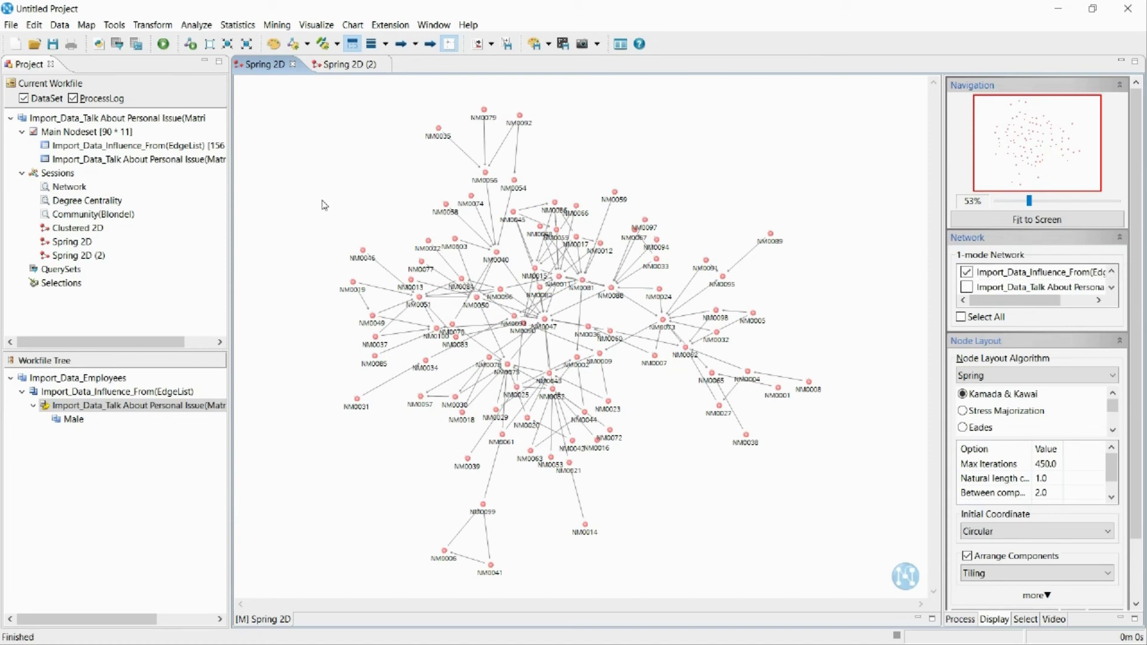
# - Run the correlationScript(final) plug-in from the Tools plug-ins menu
pyautogui.click(114, 25)
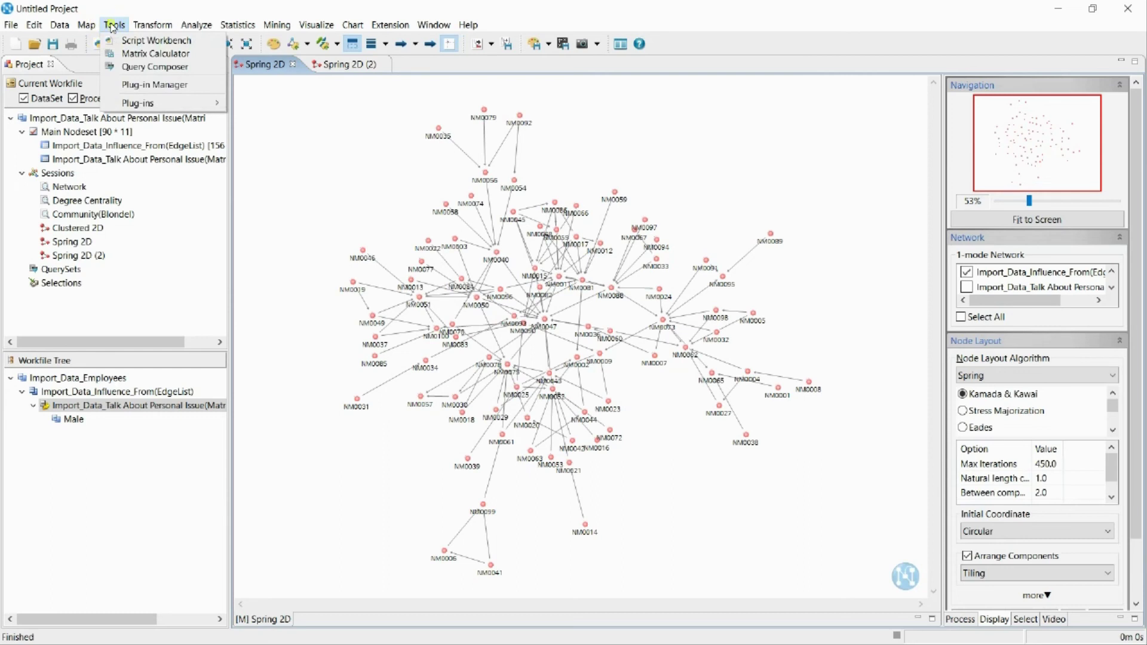
pyautogui.moveTo(137, 103)
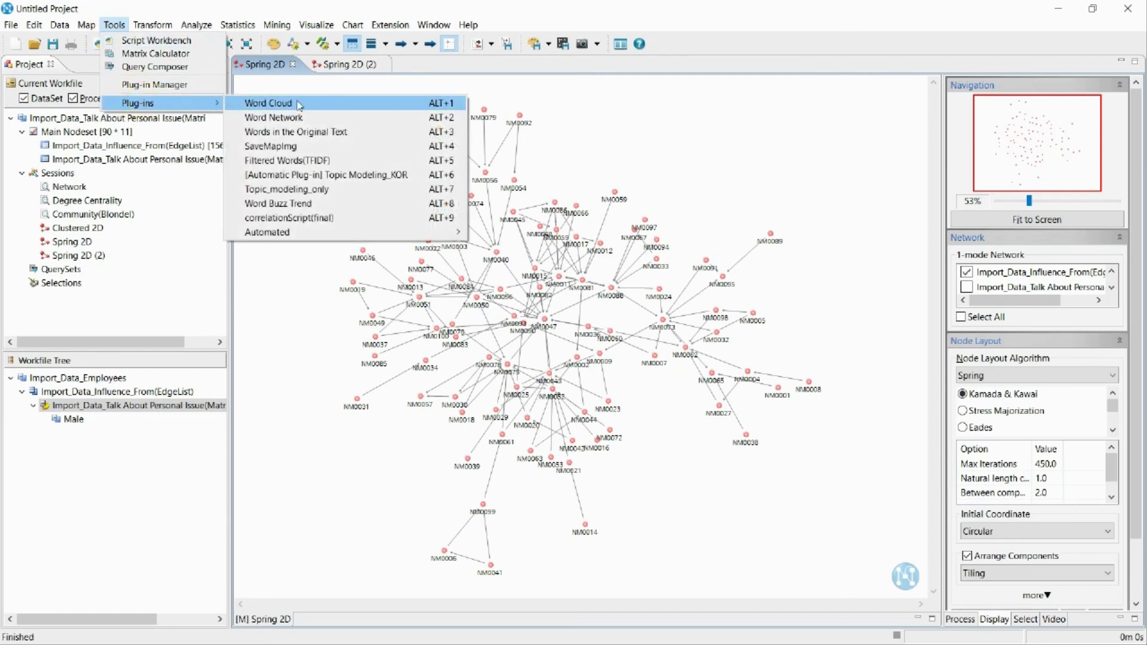
pyautogui.click(310, 218)
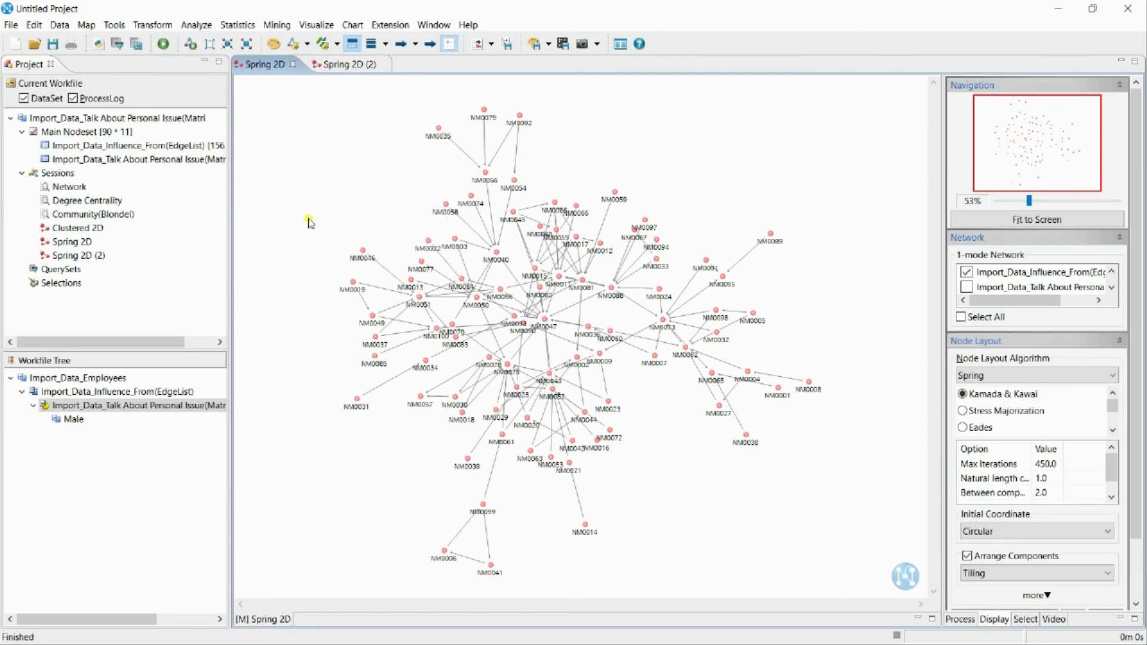